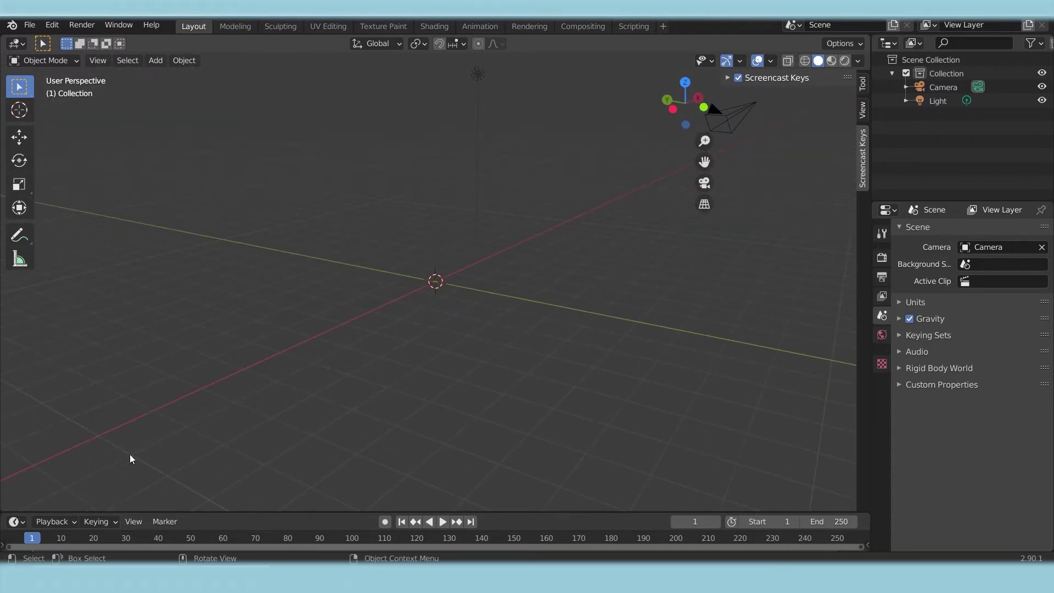
- Import the OBJ file Realistic_White_Female_Low_Poly.obj from the recent folder of the same model
{"action": "left_click", "coordinate": [30, 26]}
{"action": "mouse_move", "coordinate": [75, 211]}
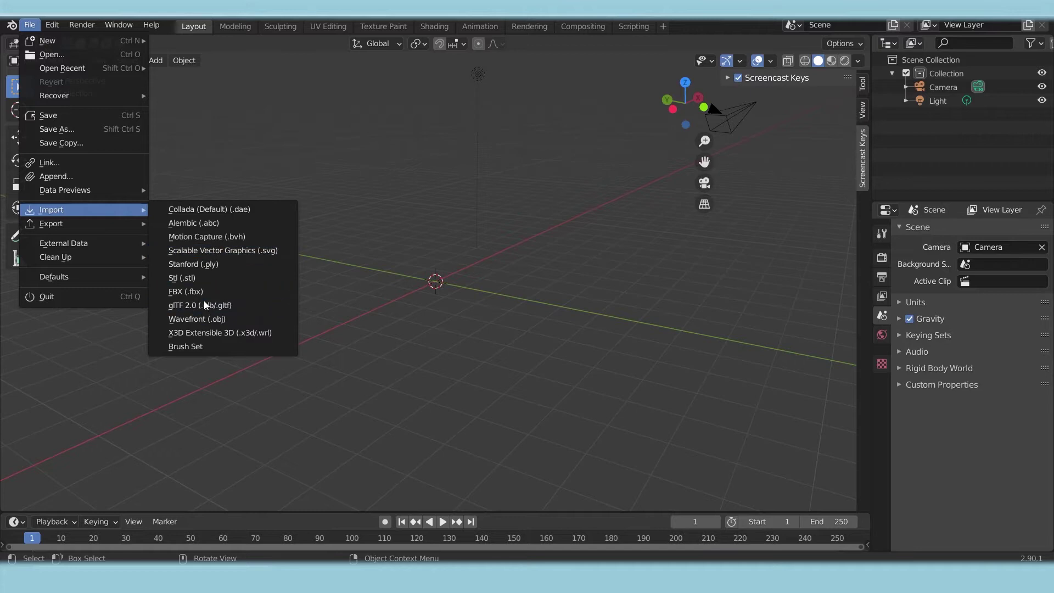
{"action": "left_click", "coordinate": [238, 321]}
{"action": "left_click", "coordinate": [269, 408]}
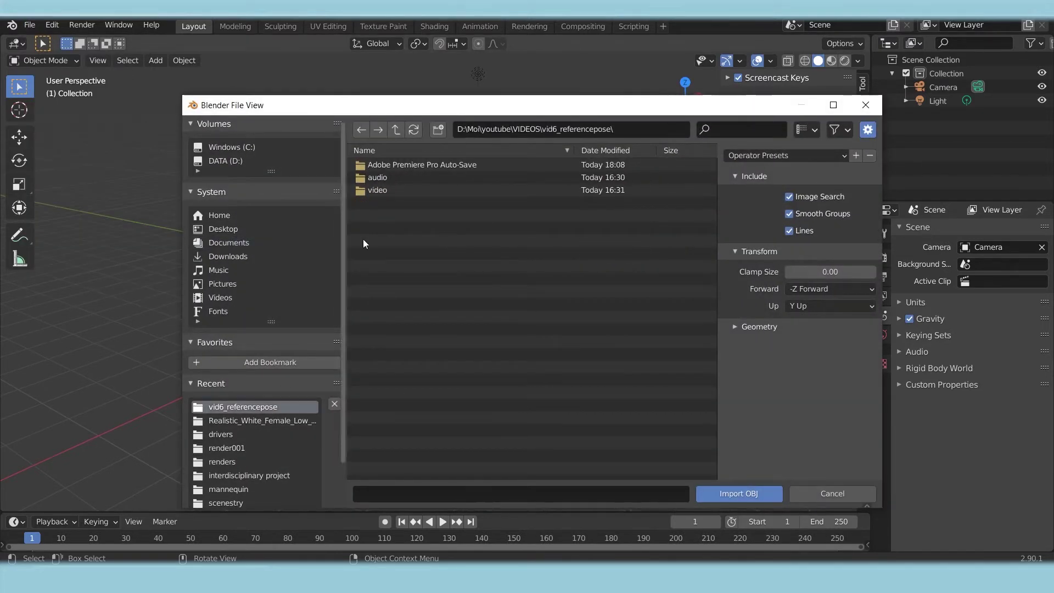
{"action": "left_click", "coordinate": [396, 130]}
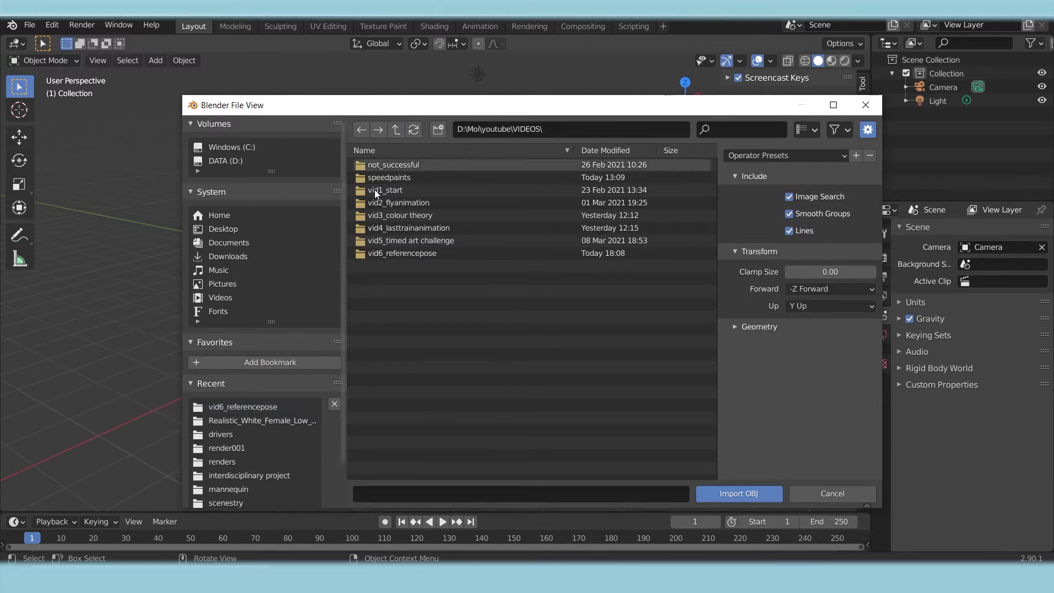
{"action": "left_click", "coordinate": [248, 421]}
{"action": "left_click_drag", "start_coordinate": [448, 240], "coordinate": [446, 213]}
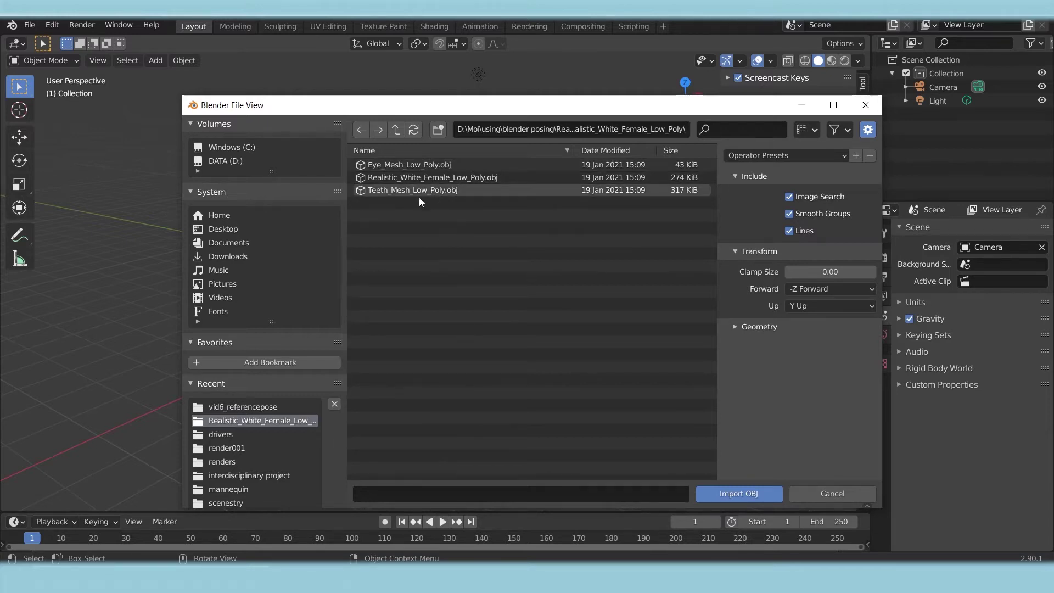
{"action": "left_click", "coordinate": [479, 177]}
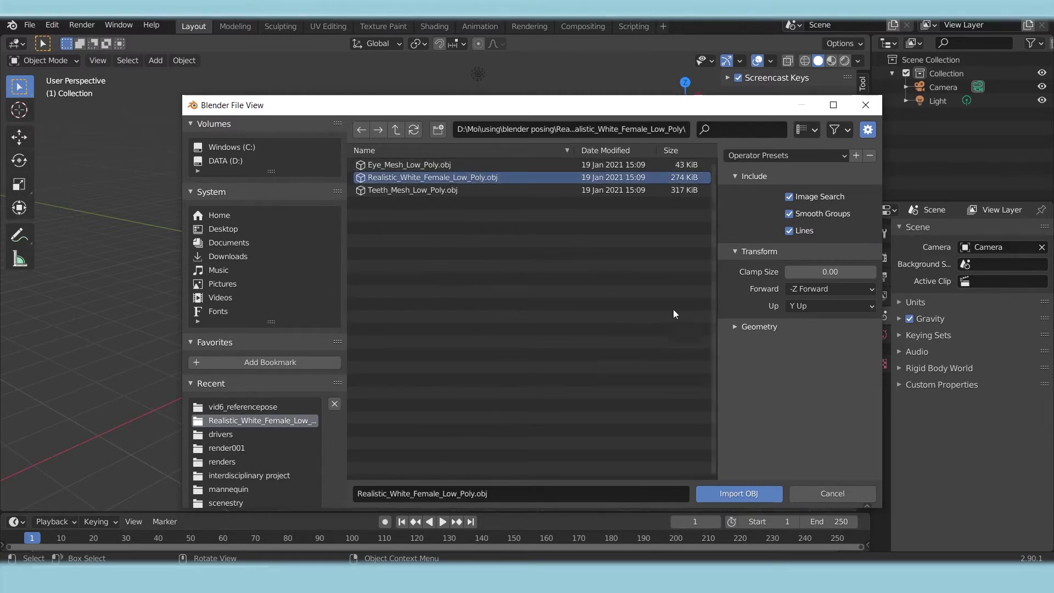
{"action": "left_click", "coordinate": [748, 496]}
- Scale the imported female figure down uniformly to a scale of about 0.121
{"action": "middle_click_drag", "start_coordinate": [653, 245], "coordinate": [598, 240]}
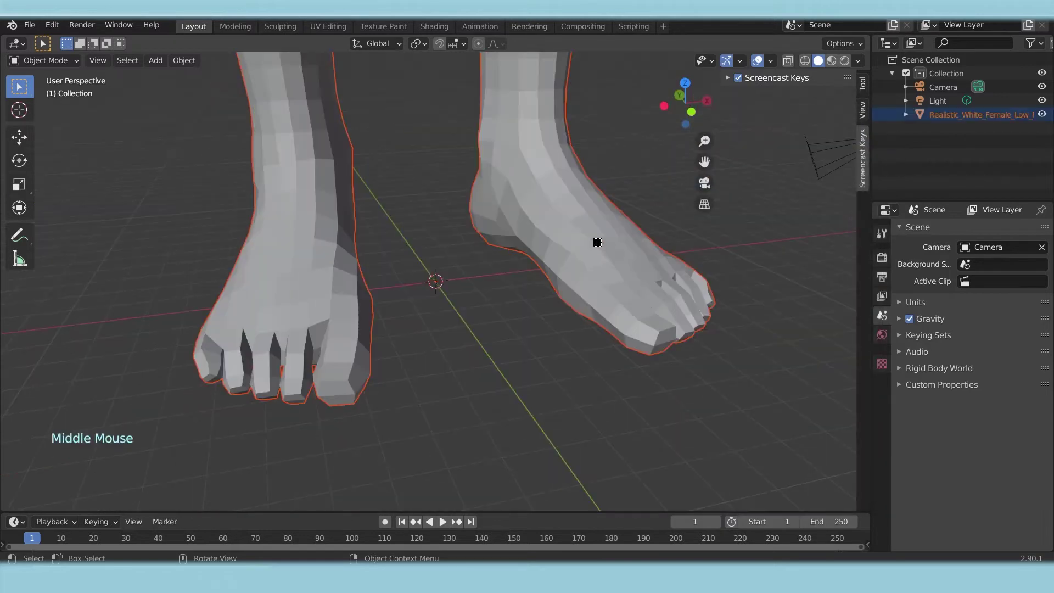
{"action": "scroll", "coordinate": [600, 233], "scroll_direction": "down", "scroll_amount": 5}
{"action": "scroll", "coordinate": [613, 195], "scroll_direction": "down", "scroll_amount": 3}
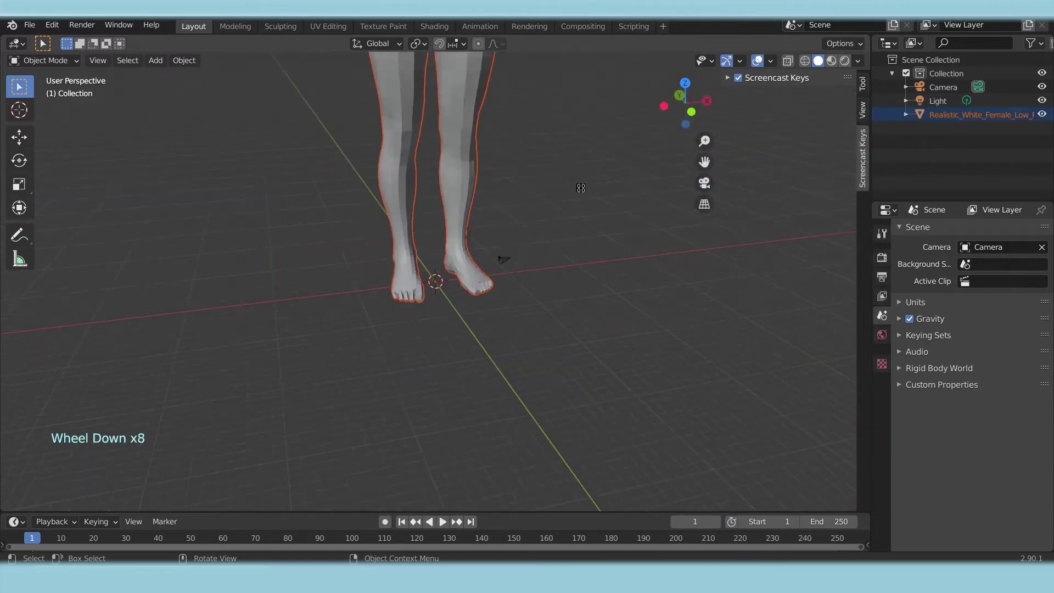
{"action": "scroll", "coordinate": [552, 185], "scroll_direction": "down", "scroll_amount": 3}
{"action": "middle_click_drag", "start_coordinate": [551, 181], "coordinate": [497, 277], "text": "shift"}
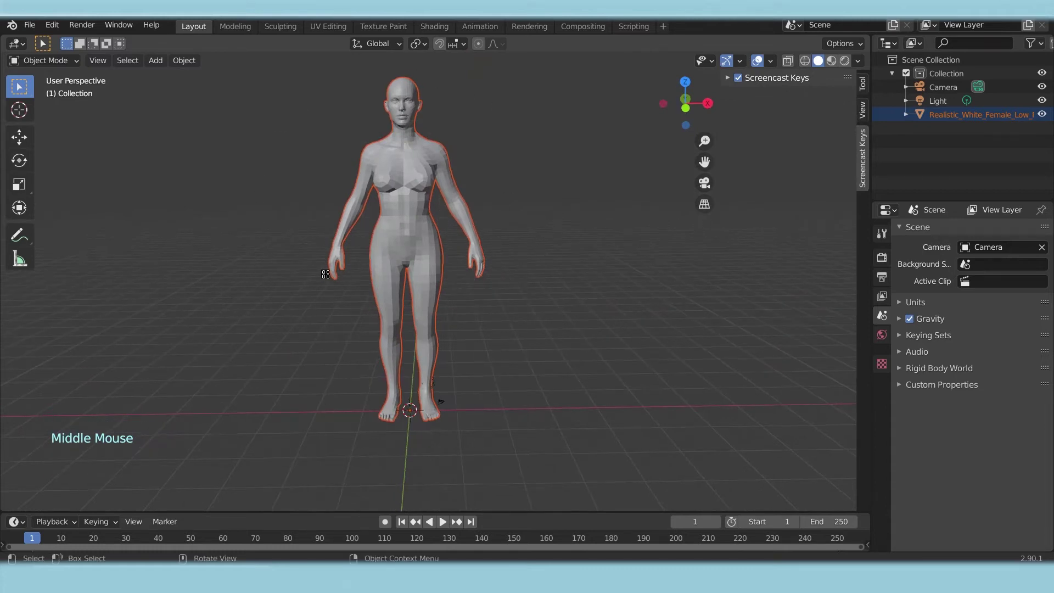
{"action": "left_click", "coordinate": [19, 184]}
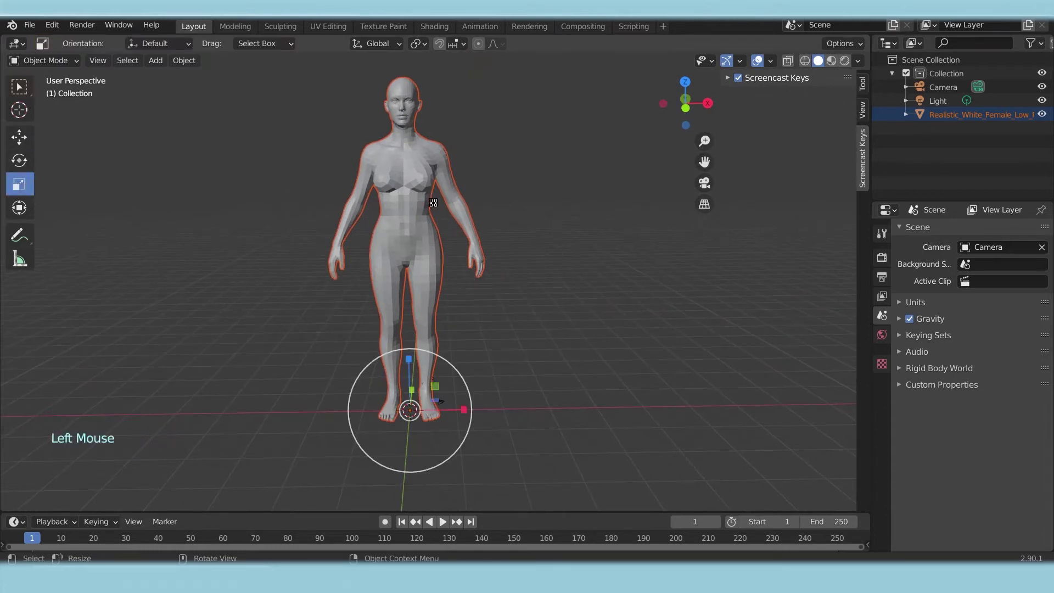
{"action": "key", "text": "s"}
{"action": "left_click", "coordinate": [427, 403]}
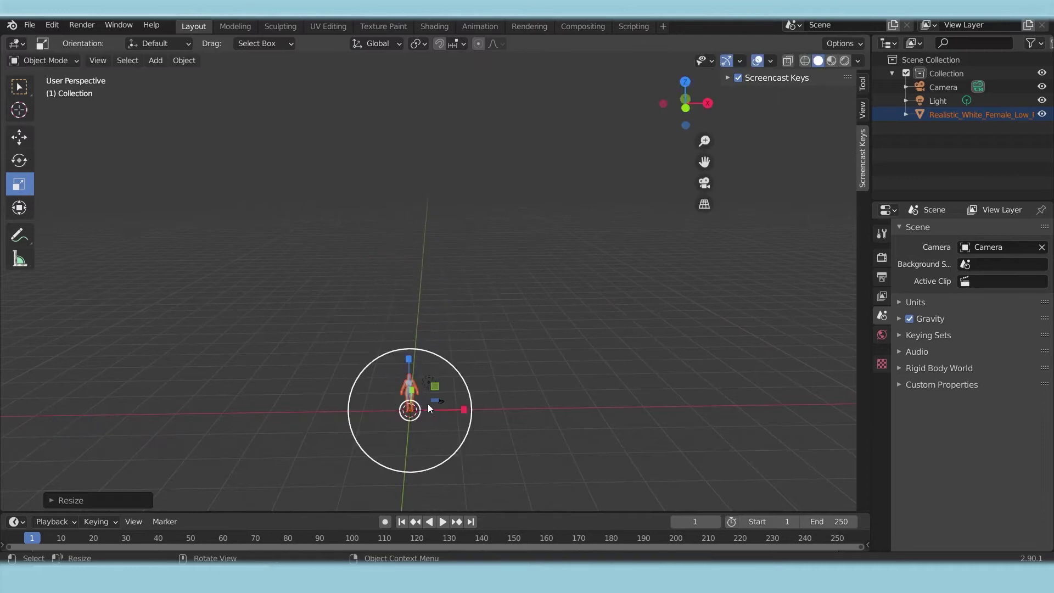
{"action": "middle_click_drag", "start_coordinate": [427, 403], "coordinate": [421, 384], "text": "shift"}
{"action": "scroll", "coordinate": [408, 412], "scroll_direction": "up", "scroll_amount": 10}
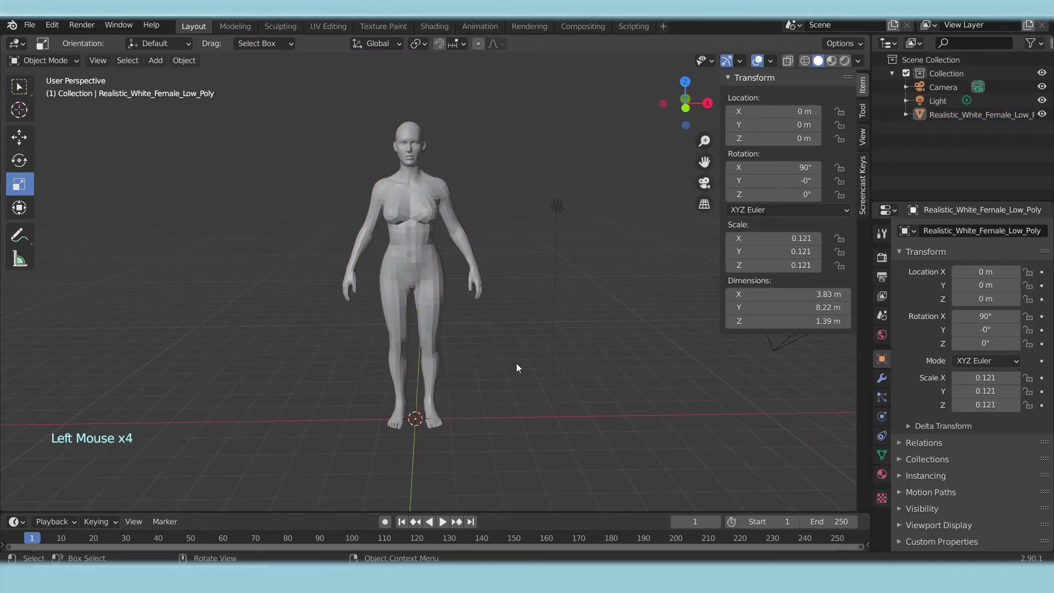
- Scale the female figure down further to about 0.027, giving a body height of about 1.86 m
{"action": "left_click", "coordinate": [413, 189]}
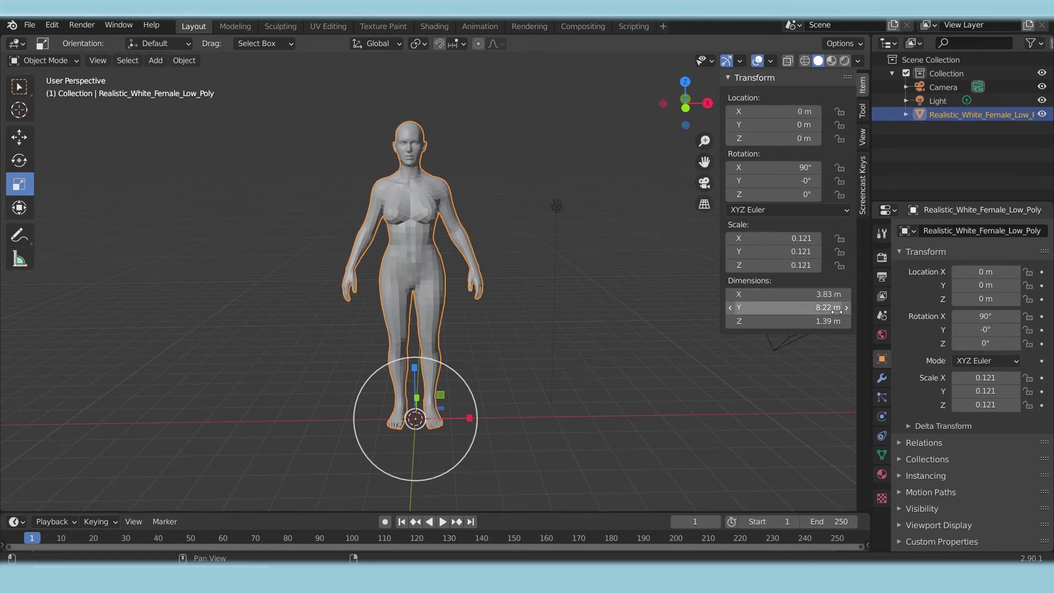
{"action": "key", "text": "s"}
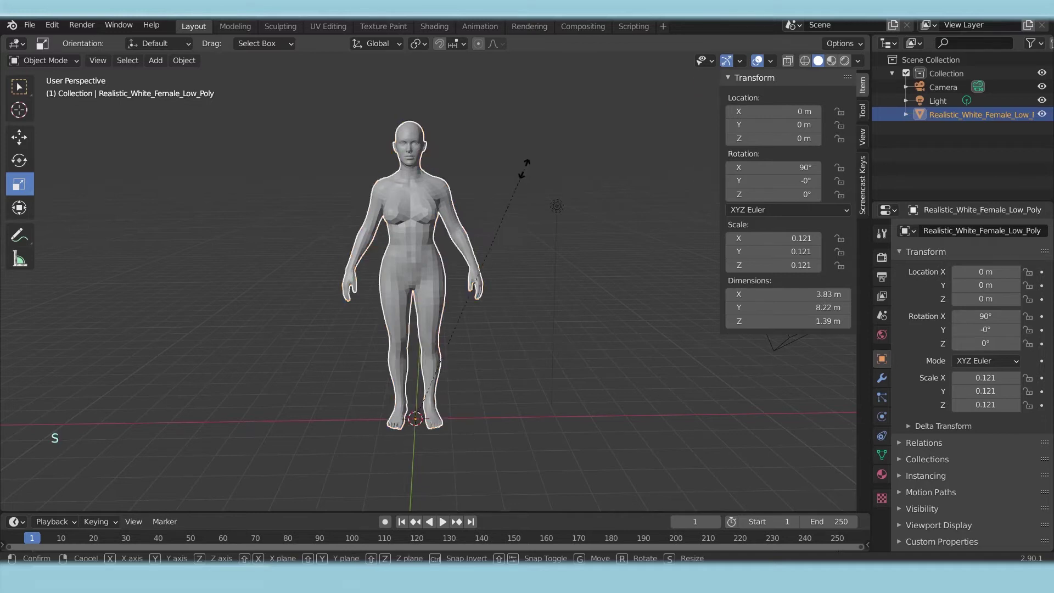
{"action": "left_click", "coordinate": [458, 378]}
{"action": "middle_click_drag", "start_coordinate": [433, 421], "coordinate": [445, 333], "text": "shift"}
{"action": "scroll", "coordinate": [443, 332], "scroll_direction": "up", "scroll_amount": 5}
{"action": "left_click", "coordinate": [509, 250]}
- Apply all transforms to the female figure and deselect it
{"action": "left_click", "coordinate": [425, 265]}
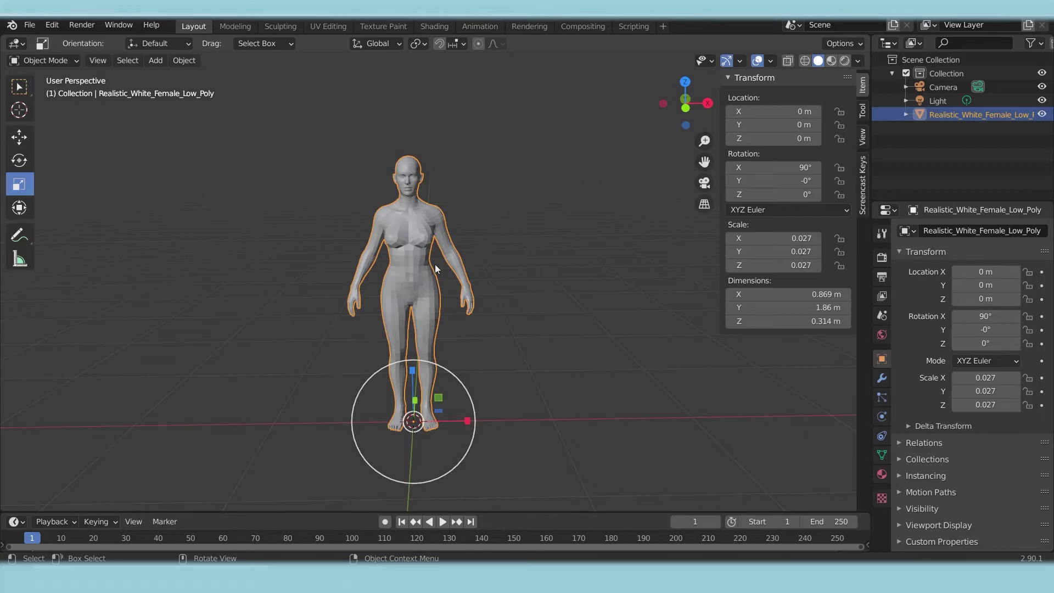
{"action": "key", "text": "ctrl+a"}
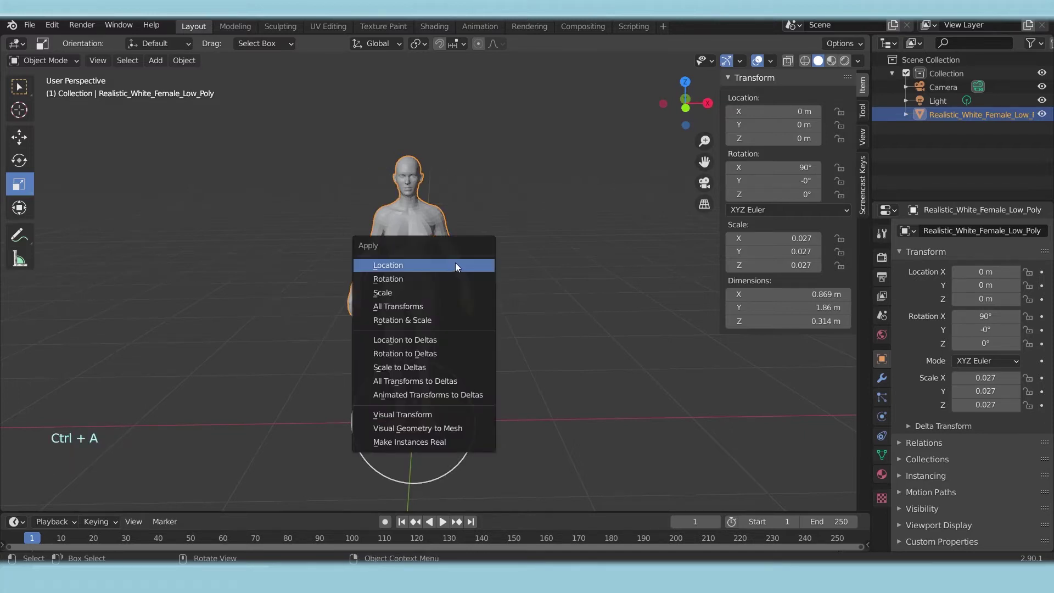
{"action": "left_click", "coordinate": [388, 305]}
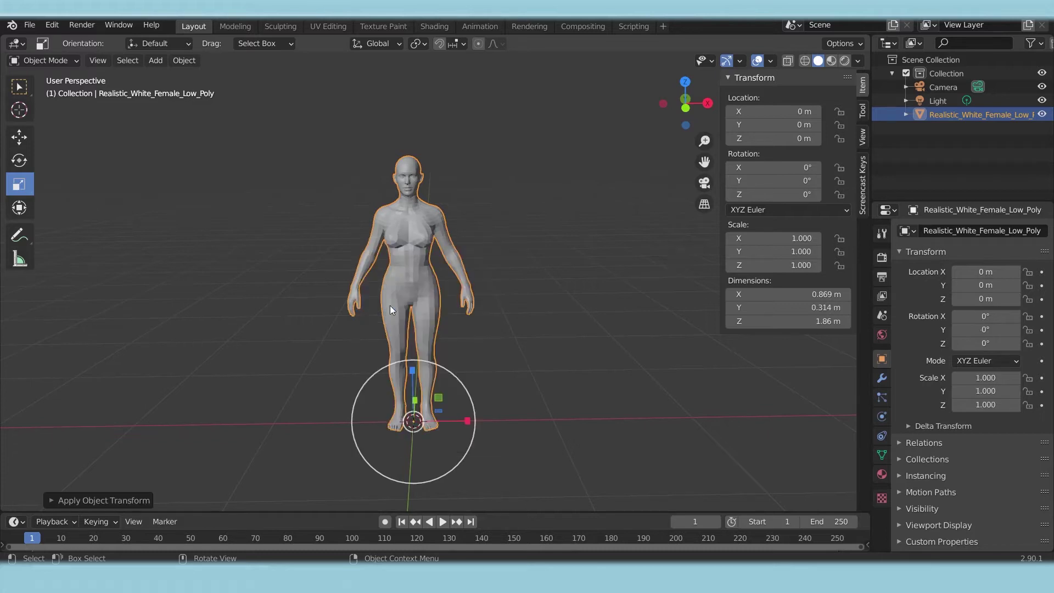
{"action": "left_click", "coordinate": [525, 325]}
- Examine the rescaled figure's proportions and surface from the front and slightly from the side
{"action": "middle_click_drag", "start_coordinate": [490, 357], "coordinate": [473, 301]}
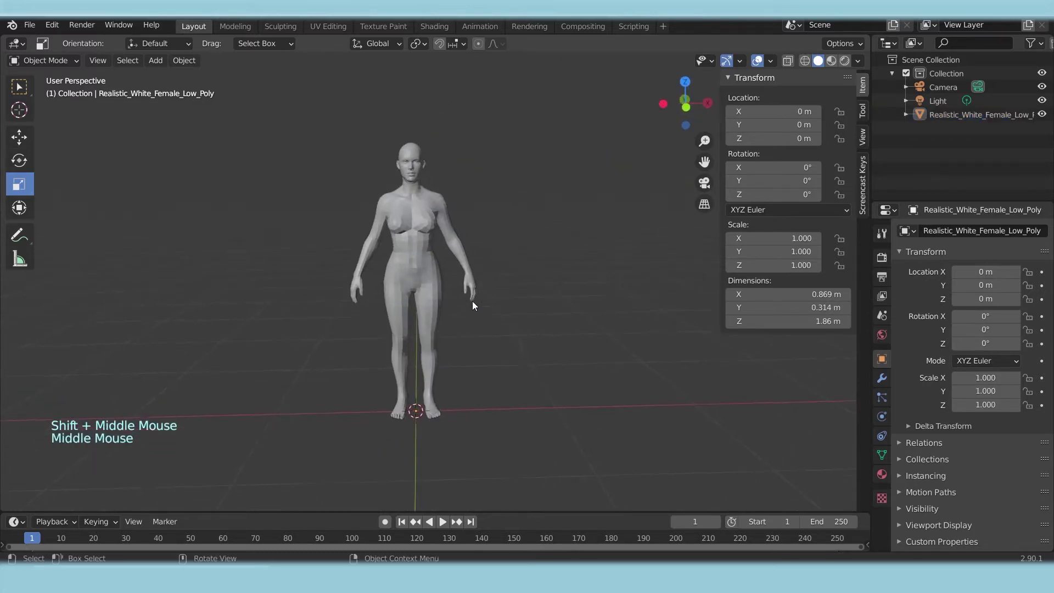
{"action": "scroll", "coordinate": [429, 236], "scroll_direction": "up", "scroll_amount": 2}
{"action": "middle_click_drag", "start_coordinate": [430, 187], "coordinate": [443, 210], "text": "shift"}
{"action": "scroll", "coordinate": [443, 210], "scroll_direction": "down", "scroll_amount": 2}
{"action": "middle_click_drag", "start_coordinate": [443, 246], "coordinate": [430, 219], "text": "shift"}
{"action": "scroll", "coordinate": [437, 202], "scroll_direction": "up", "scroll_amount": 2}
{"action": "scroll", "coordinate": [434, 198], "scroll_direction": "down", "scroll_amount": 2}
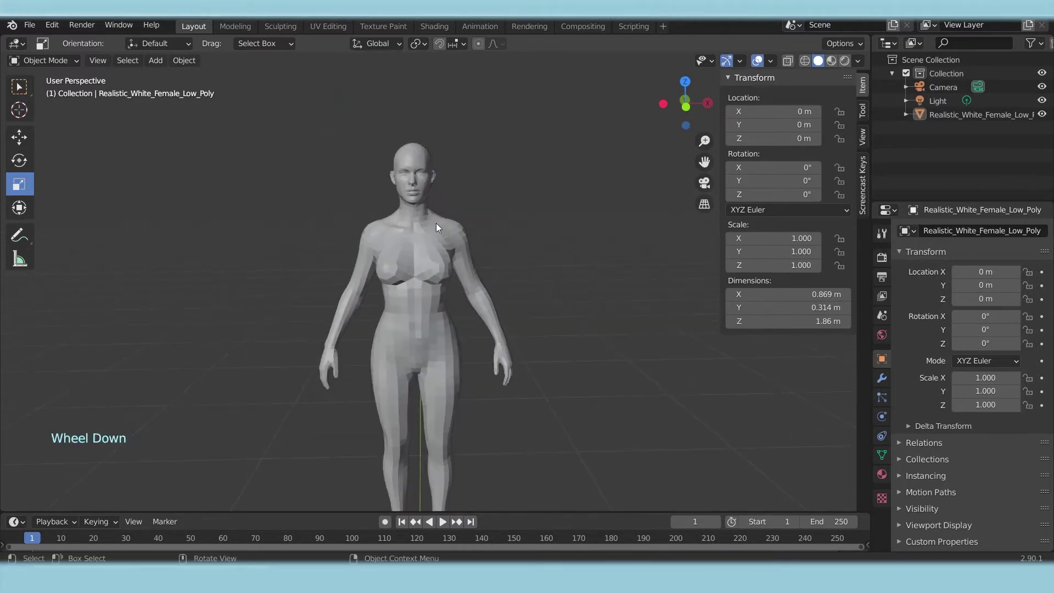
{"action": "scroll", "coordinate": [450, 258], "scroll_direction": "up", "scroll_amount": 2}
{"action": "middle_click_drag", "start_coordinate": [449, 252], "coordinate": [321, 261]}
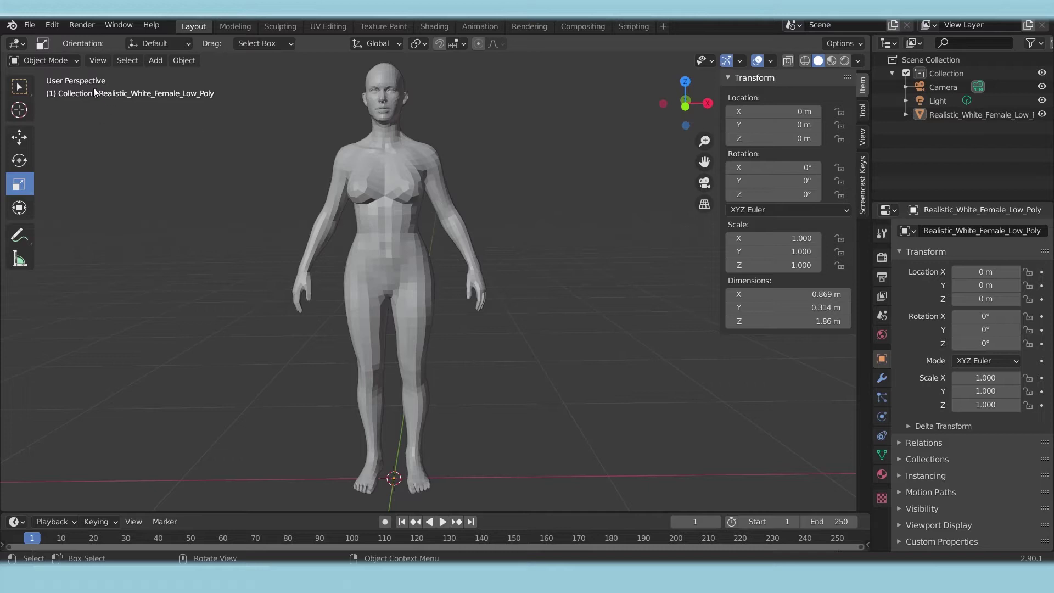
- Switch the figure to Edit Mode and turn on X-ray display of its mesh
{"action": "left_click", "coordinate": [60, 64]}
{"action": "left_click", "coordinate": [56, 59]}
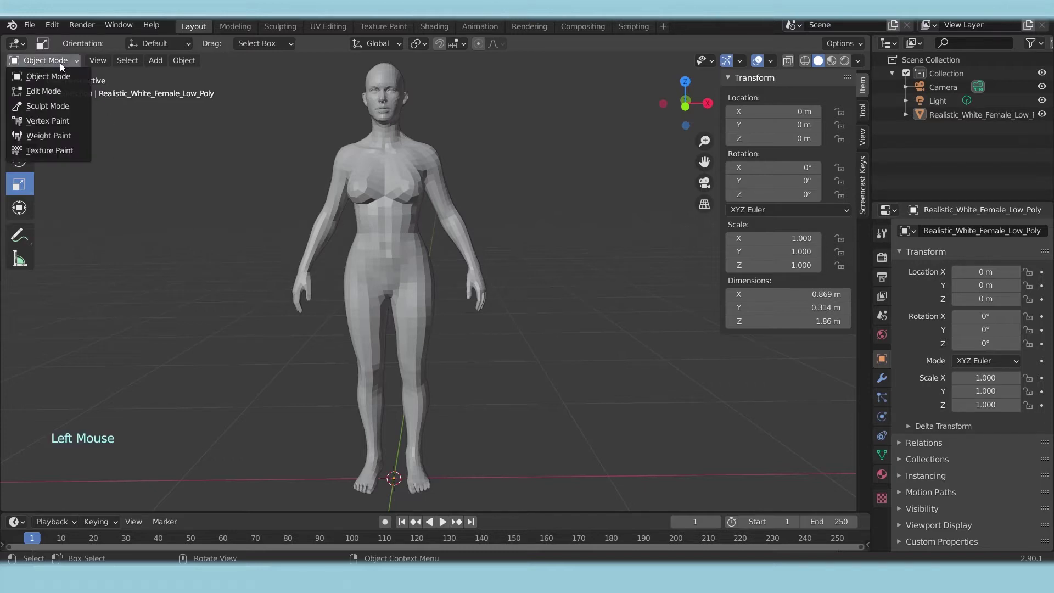
{"action": "left_click", "coordinate": [55, 91]}
{"action": "middle_click_drag", "start_coordinate": [503, 231], "coordinate": [501, 200], "text": "shift"}
{"action": "key", "text": "alt+z"}
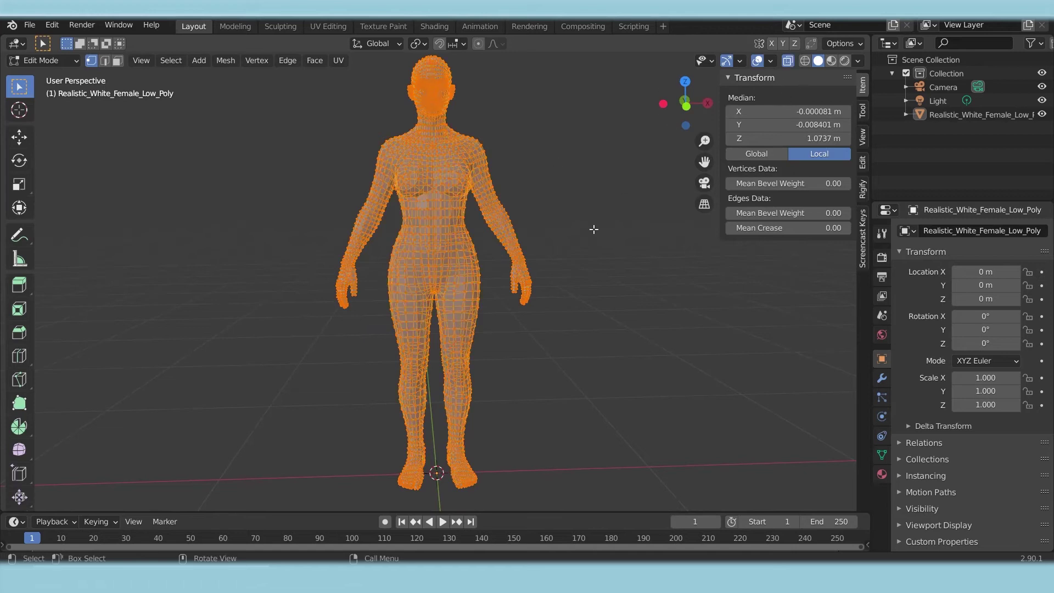
- In front orthographic view, delete all vertices of the body half on the negative X side of the centre line
{"action": "middle_click", "coordinate": [526, 183]}
{"action": "key", "text": "KP_1"}
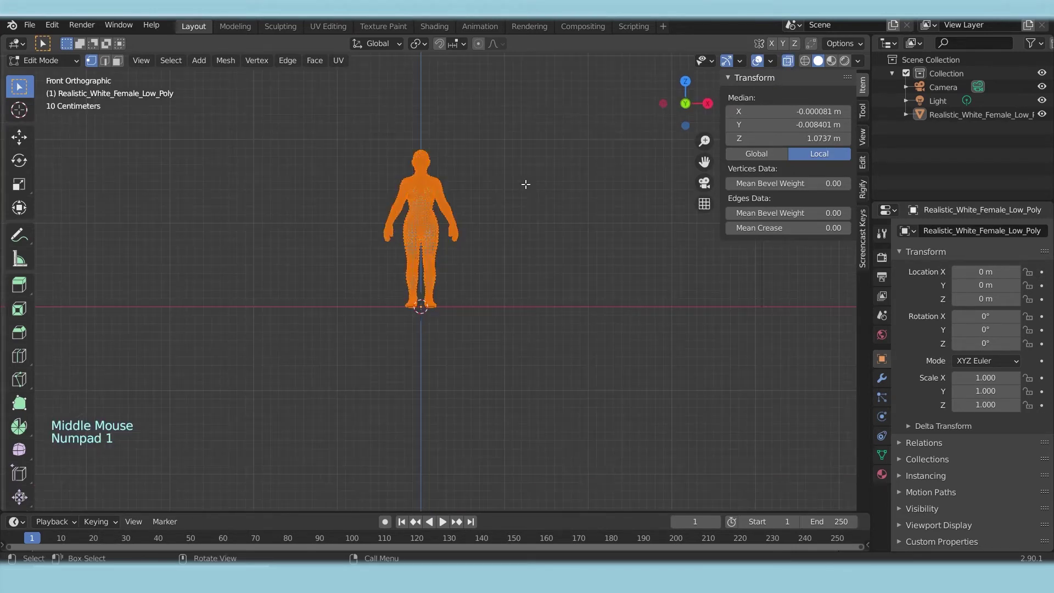
{"action": "scroll", "coordinate": [425, 150], "scroll_direction": "up", "scroll_amount": 5}
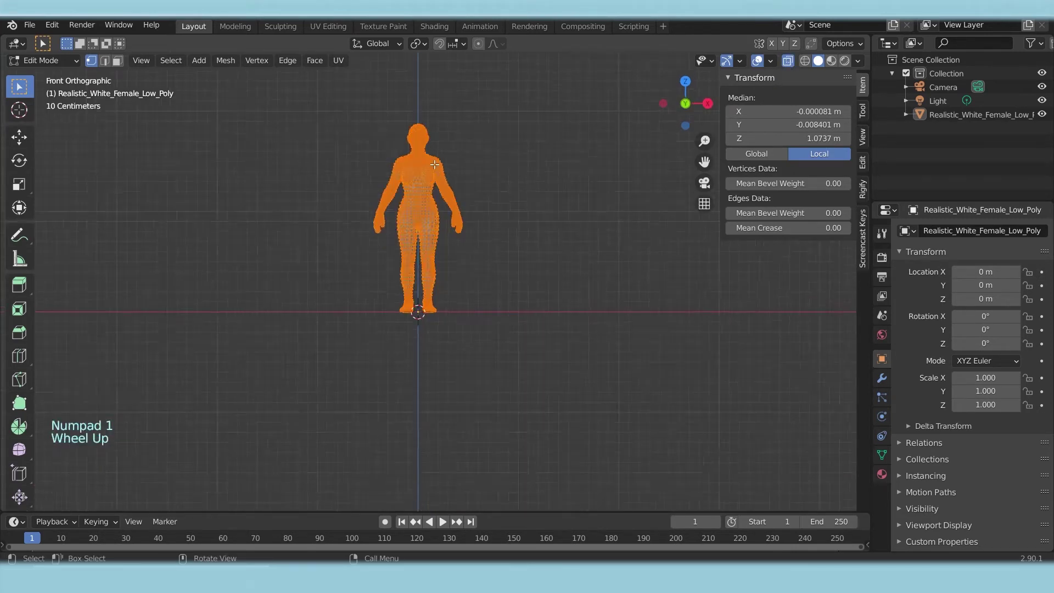
{"action": "middle_click_drag", "start_coordinate": [443, 147], "coordinate": [450, 247], "text": "shift"}
{"action": "scroll", "coordinate": [474, 168], "scroll_direction": "up", "scroll_amount": 1}
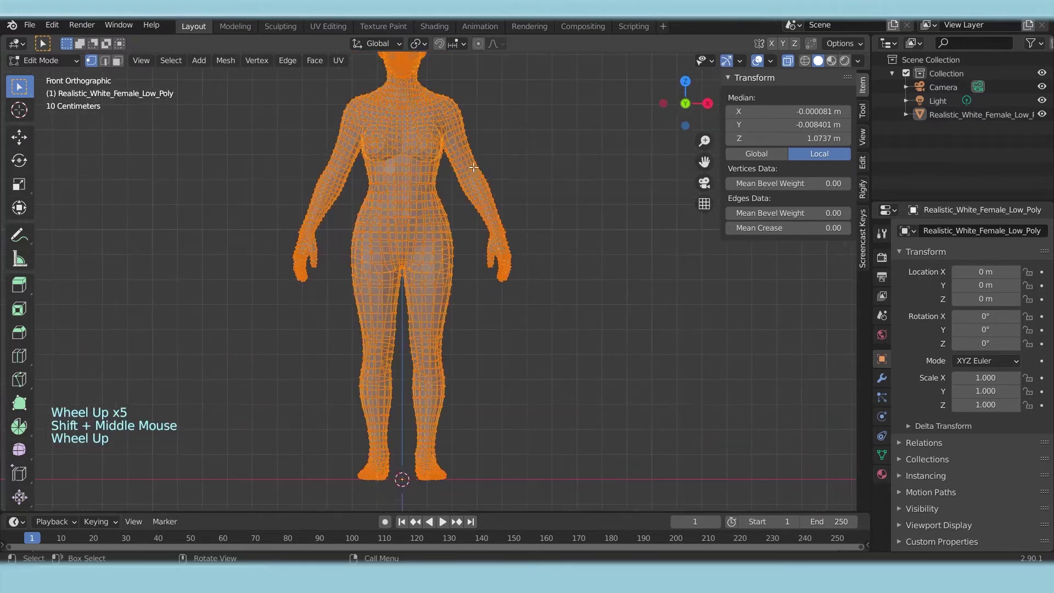
{"action": "middle_click_drag", "start_coordinate": [479, 139], "coordinate": [488, 156], "text": "shift"}
{"action": "scroll", "coordinate": [491, 132], "scroll_direction": "down", "scroll_amount": 1}
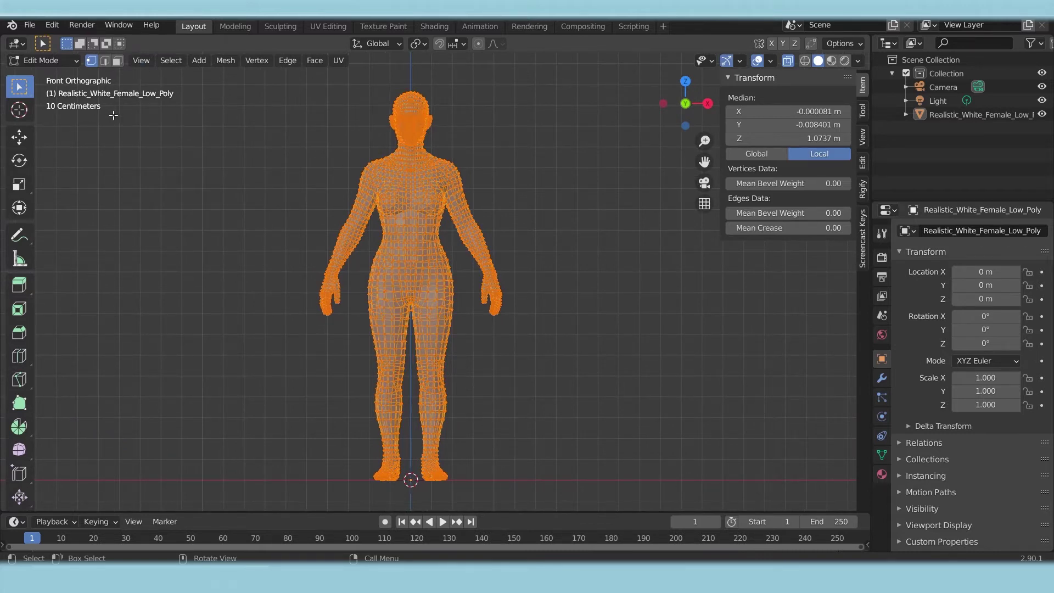
{"action": "left_click_drag", "start_coordinate": [271, 81], "coordinate": [410, 496]}
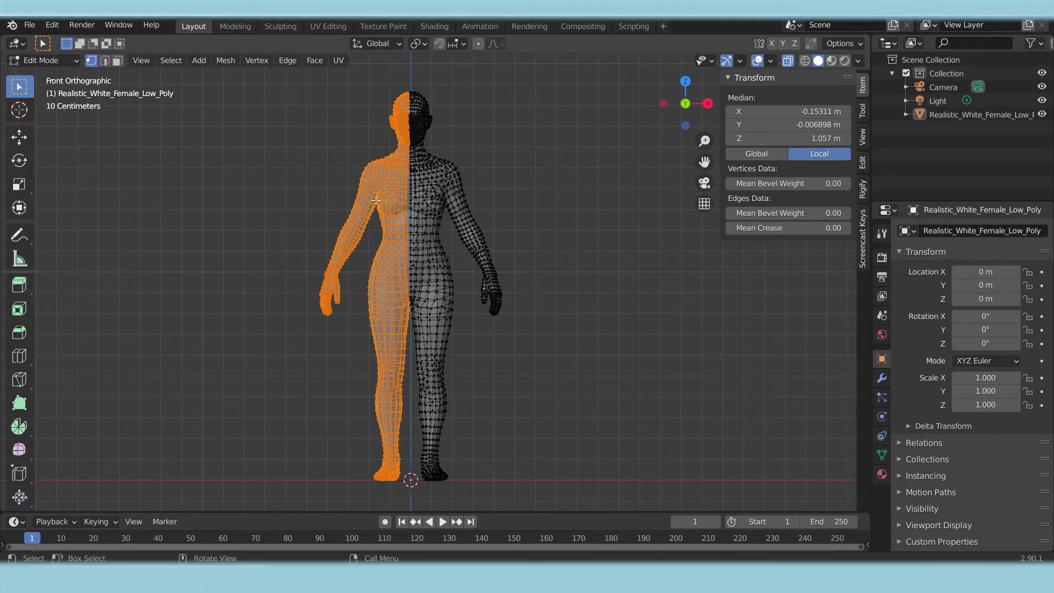
{"action": "key", "text": "x"}
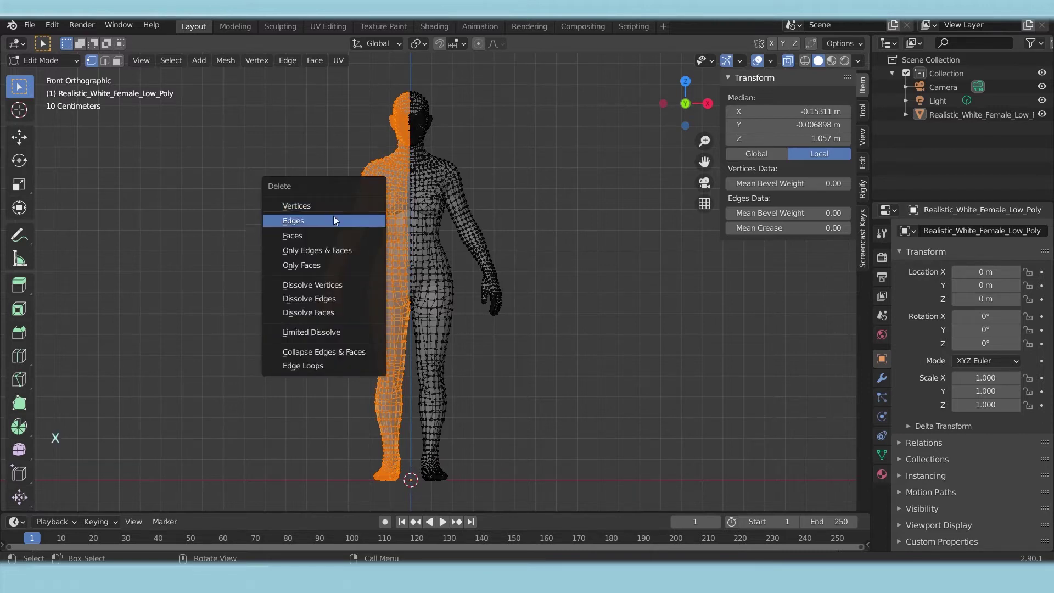
{"action": "left_click", "coordinate": [306, 207]}
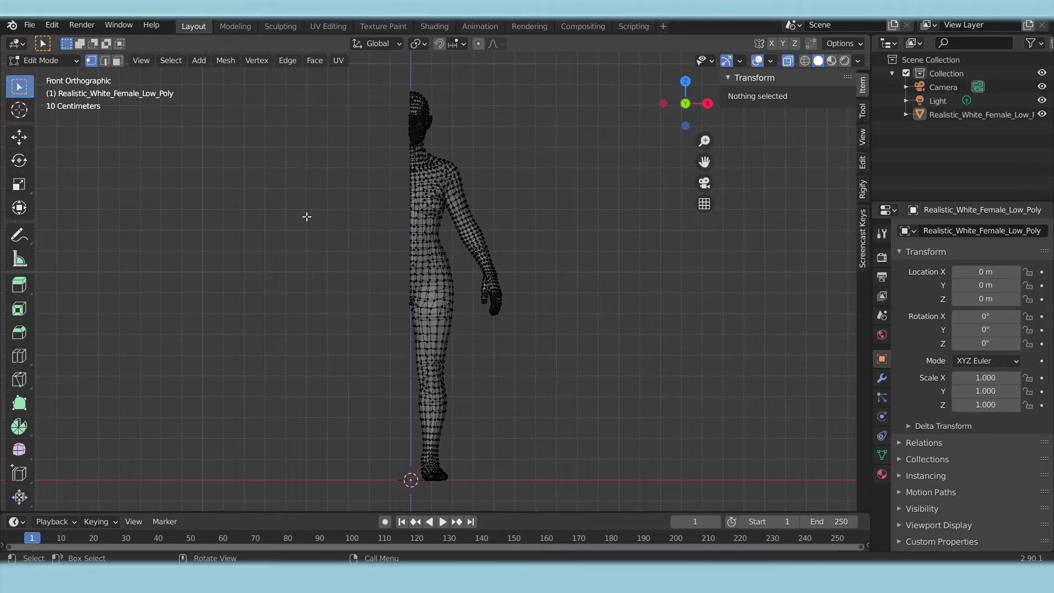
- Delete the stray vertices at the crotch that overhang the centre line
{"action": "scroll", "coordinate": [383, 121], "scroll_direction": "up", "scroll_amount": 10}
{"action": "middle_click_drag", "start_coordinate": [383, 121], "coordinate": [365, 290], "text": "shift"}
{"action": "left_click_drag", "start_coordinate": [327, 332], "coordinate": [355, 375]}
{"action": "key", "text": "x"}
{"action": "left_click", "coordinate": [348, 360]}
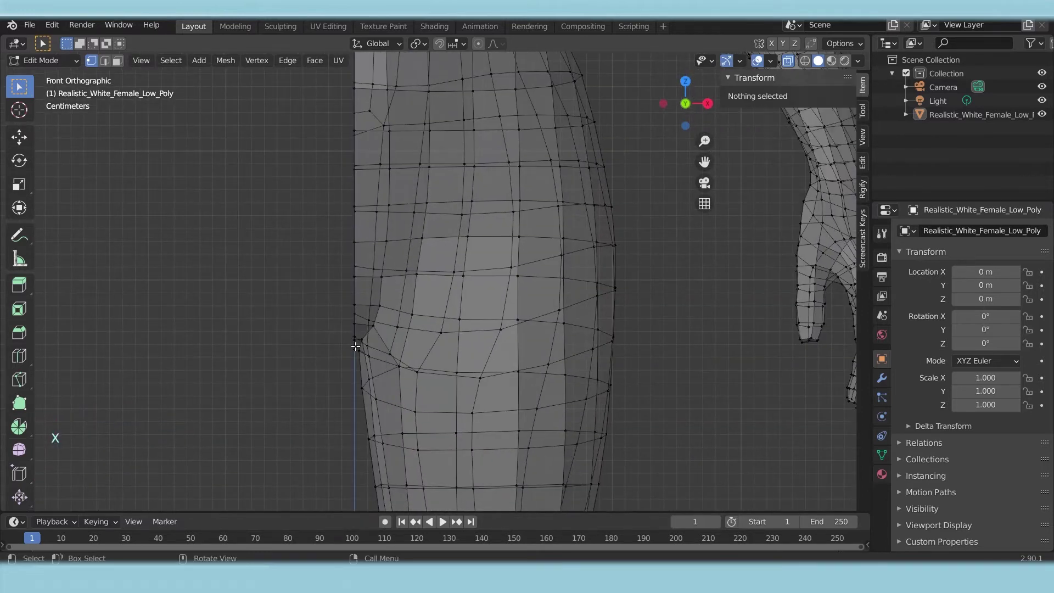
- Try deleting the face vertices around the nose and forehead that overhang the centre line
{"action": "middle_click_drag", "start_coordinate": [332, 148], "coordinate": [382, 288], "text": "shift"}
{"action": "left_click_drag", "start_coordinate": [360, 160], "coordinate": [395, 365]}
{"action": "key", "text": "x"}
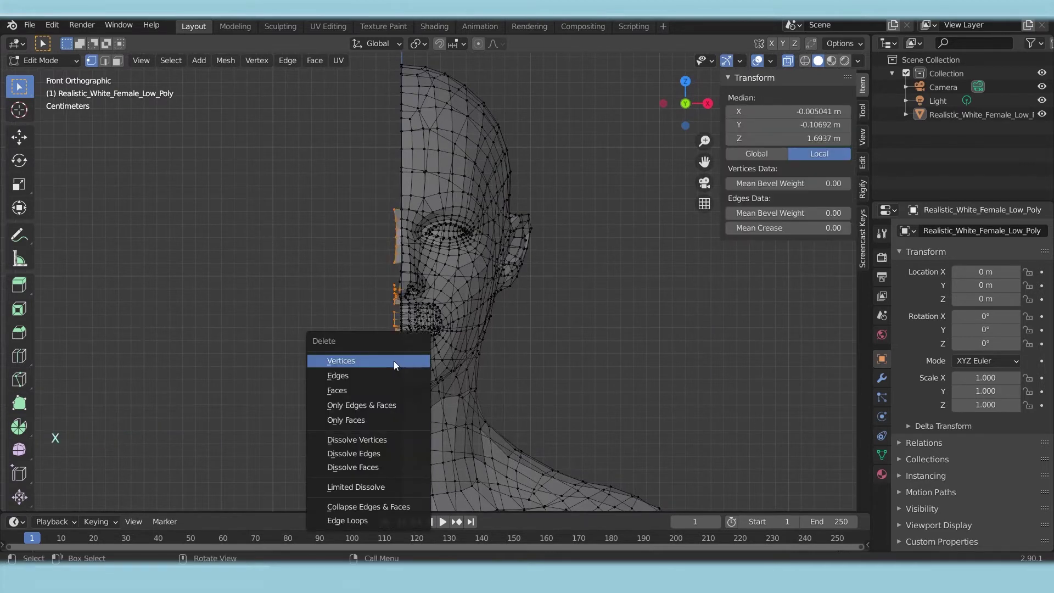
{"action": "left_click", "coordinate": [394, 361]}
- Undo the deletion of the overhanging face vertices and clear the selection
{"action": "scroll", "coordinate": [379, 248], "scroll_direction": "up", "scroll_amount": 5}
{"action": "key", "text": "ctrl+z"}
{"action": "left_click", "coordinate": [337, 297]}
{"action": "key", "text": "ctrl+z"}
{"action": "left_click", "coordinate": [271, 278]}
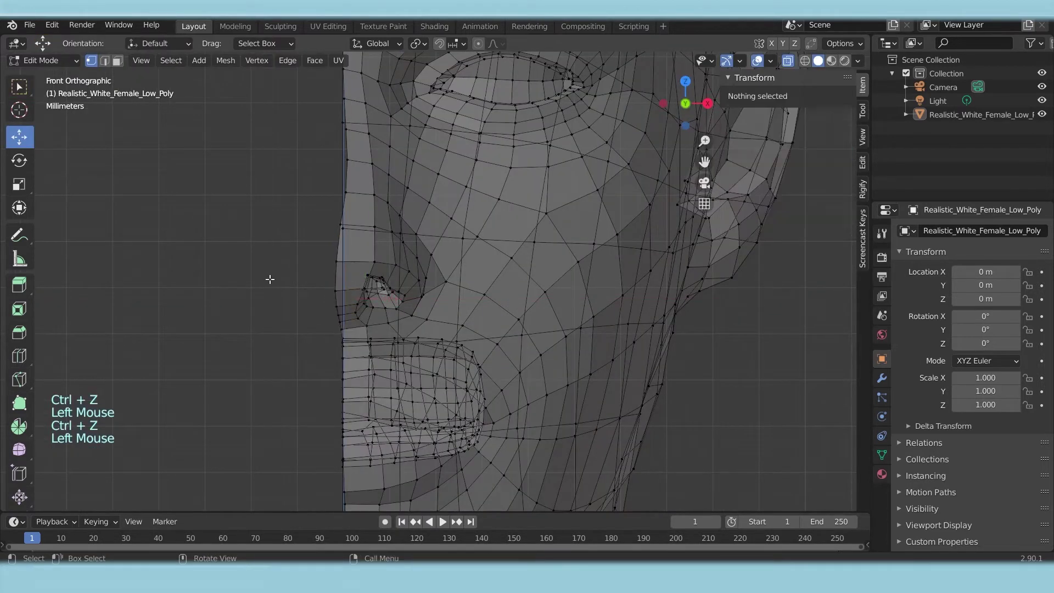
- Move the overhanging nose vertices along X onto the body's centre line
{"action": "left_click_drag", "start_coordinate": [317, 226], "coordinate": [346, 345]}
{"action": "left_click_drag", "start_coordinate": [386, 306], "coordinate": [368, 322]}
{"action": "left_click", "coordinate": [346, 324]}
{"action": "left_click", "coordinate": [366, 323]}
{"action": "left_click_drag", "start_coordinate": [324, 205], "coordinate": [346, 226]}
{"action": "left_click", "coordinate": [327, 110]}
{"action": "middle_click_drag", "start_coordinate": [327, 110], "coordinate": [329, 292], "text": "shift"}
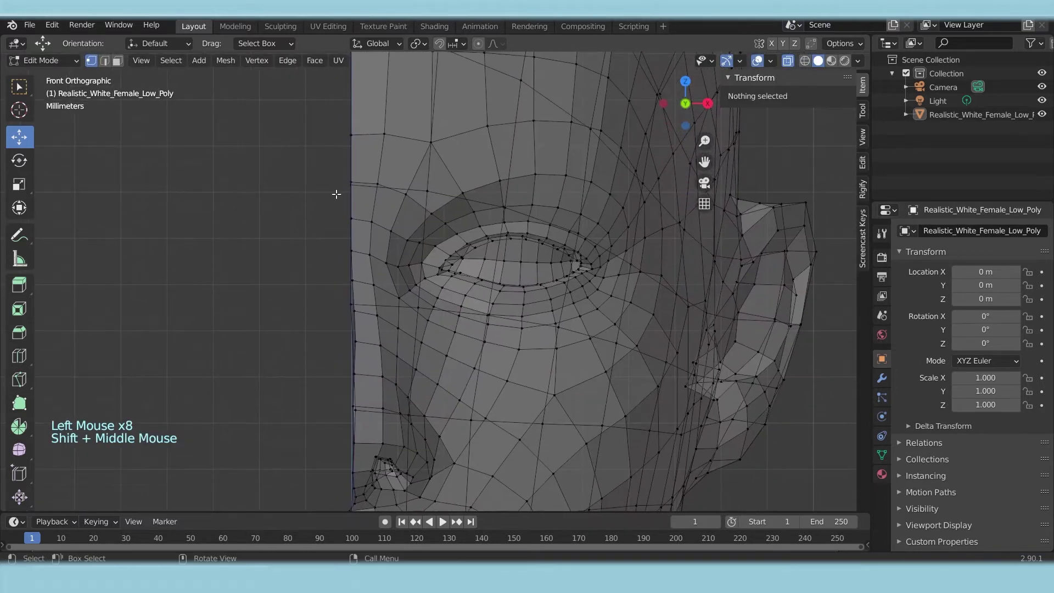
- Select the entire half body, move it about 0.0015 m along X, and clear the selection
{"action": "key", "text": "z"}
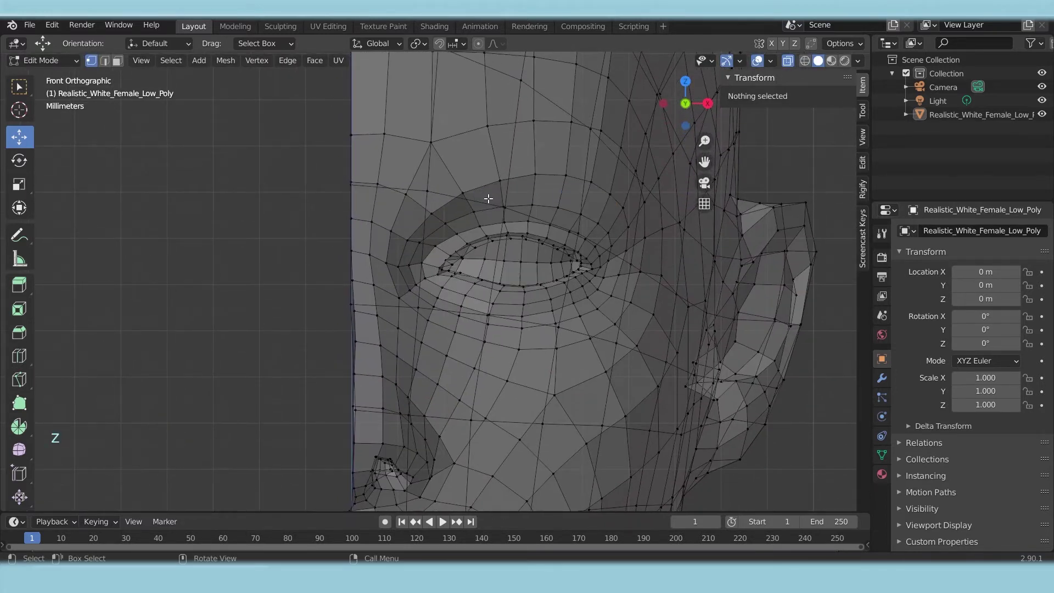
{"action": "scroll", "coordinate": [499, 195], "scroll_direction": "down", "scroll_amount": 1}
{"action": "scroll", "coordinate": [500, 196], "scroll_direction": "down", "scroll_amount": 10}
{"action": "middle_click_drag", "start_coordinate": [508, 308], "coordinate": [473, 139], "text": "shift"}
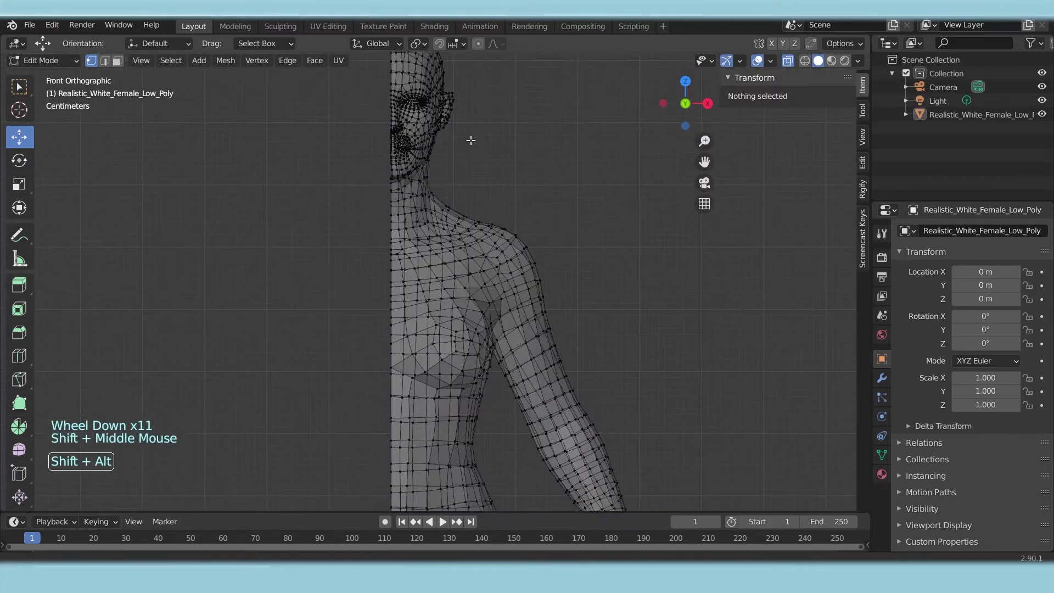
{"action": "scroll", "coordinate": [547, 167], "scroll_direction": "down", "scroll_amount": 6}
{"action": "scroll", "coordinate": [523, 313], "scroll_direction": "down", "scroll_amount": 3}
{"action": "middle_click_drag", "start_coordinate": [511, 398], "coordinate": [499, 327], "text": "shift"}
{"action": "left_click_drag", "start_coordinate": [508, 448], "coordinate": [404, 170]}
{"action": "scroll", "coordinate": [529, 396], "scroll_direction": "up", "scroll_amount": 10}
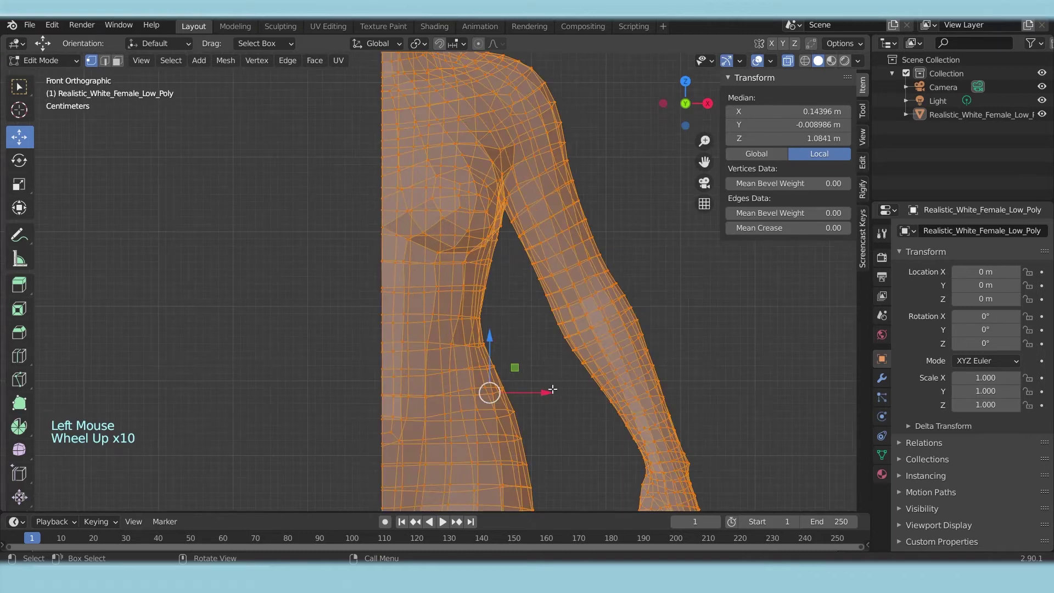
{"action": "scroll", "coordinate": [510, 451], "scroll_direction": "up", "scroll_amount": 2}
{"action": "mouse_move", "coordinate": [555, 449]}
{"action": "left_mouse_down"}
{"action": "mouse_move", "coordinate": [566, 443]}
{"action": "mouse_move", "coordinate": [562, 454]}
{"action": "left_mouse_up"}
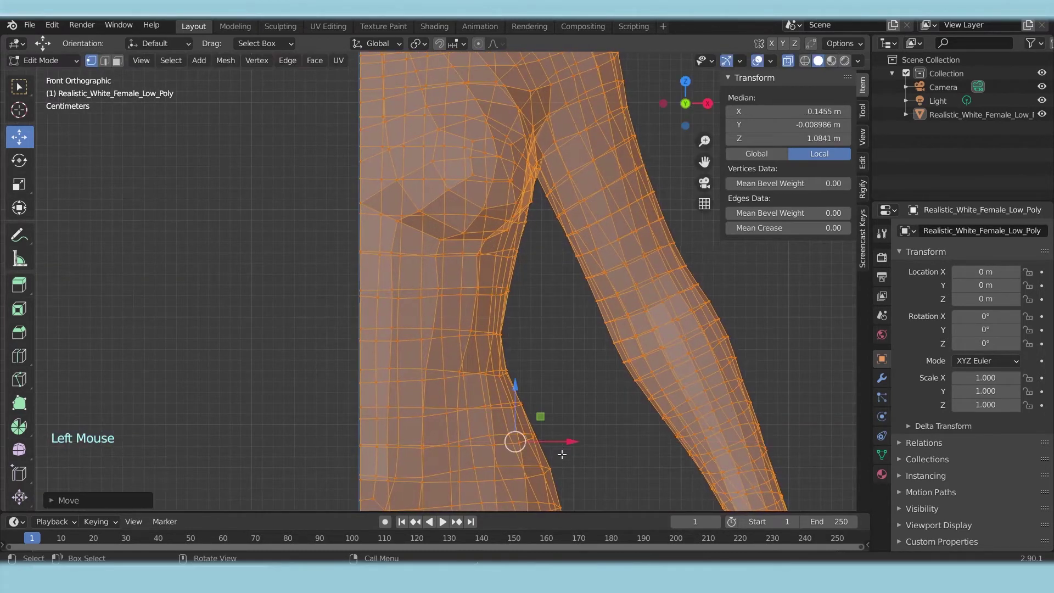
{"action": "left_click", "coordinate": [529, 334]}
- Add a Mirror modifier on the X axis to the half body
{"action": "scroll", "coordinate": [529, 333], "scroll_direction": "down", "scroll_amount": 9}
{"action": "middle_click_drag", "start_coordinate": [530, 333], "coordinate": [419, 110], "text": "shift"}
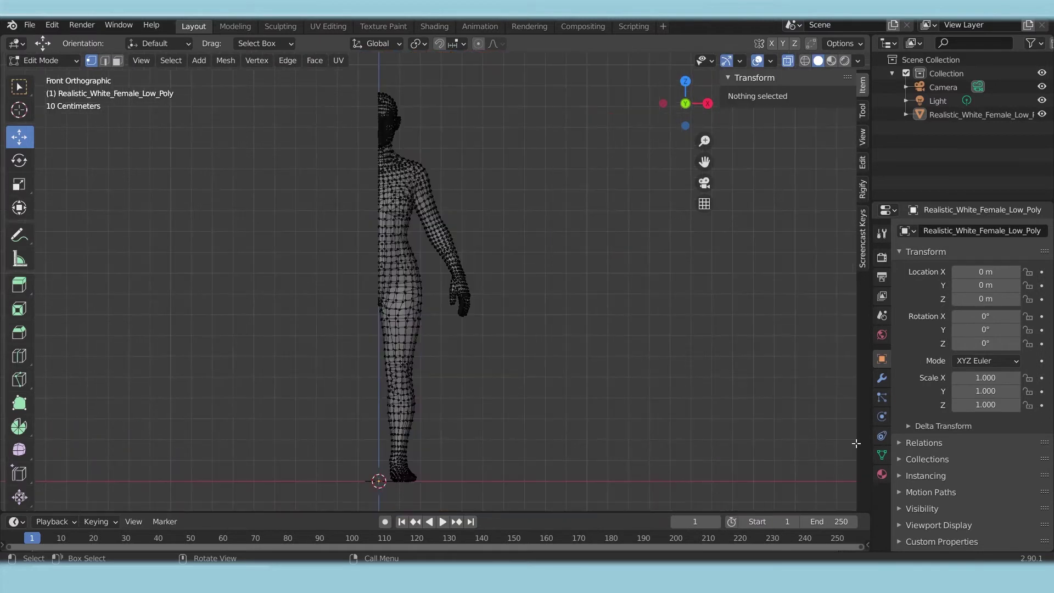
{"action": "left_click", "coordinate": [882, 380]}
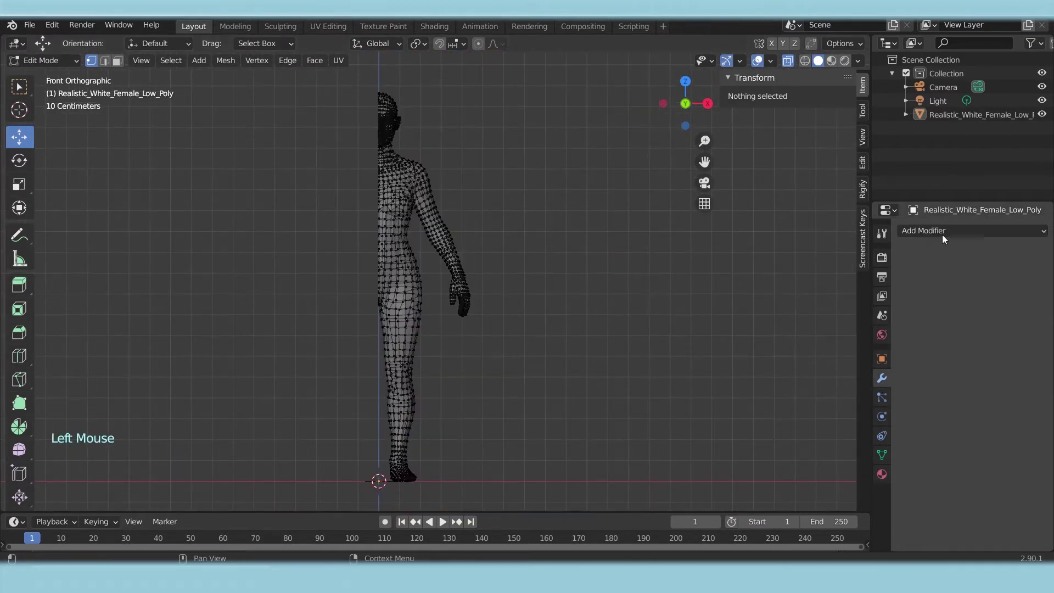
{"action": "left_click", "coordinate": [909, 230]}
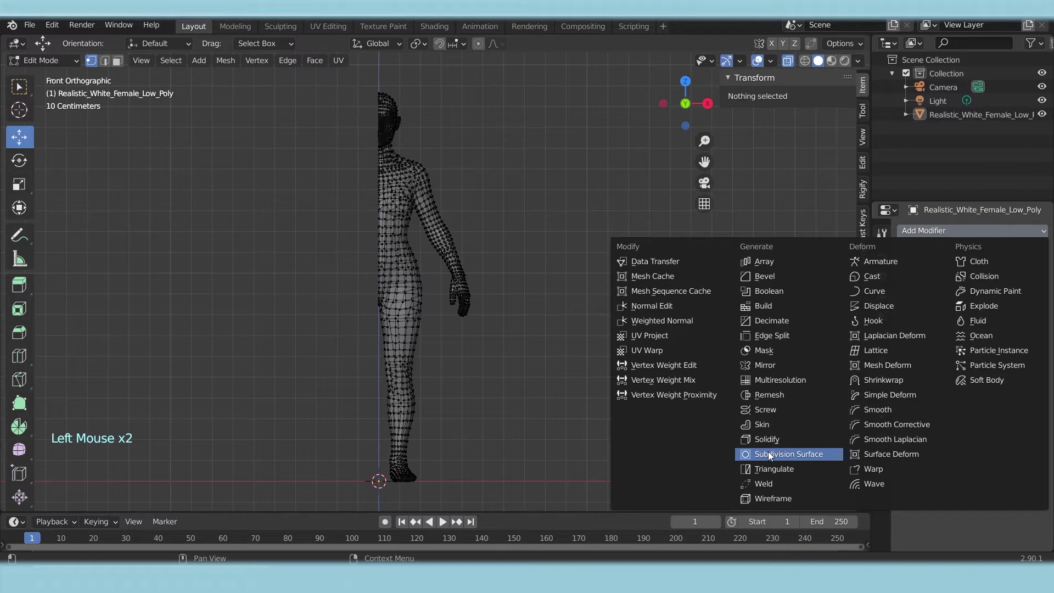
{"action": "left_click", "coordinate": [773, 366]}
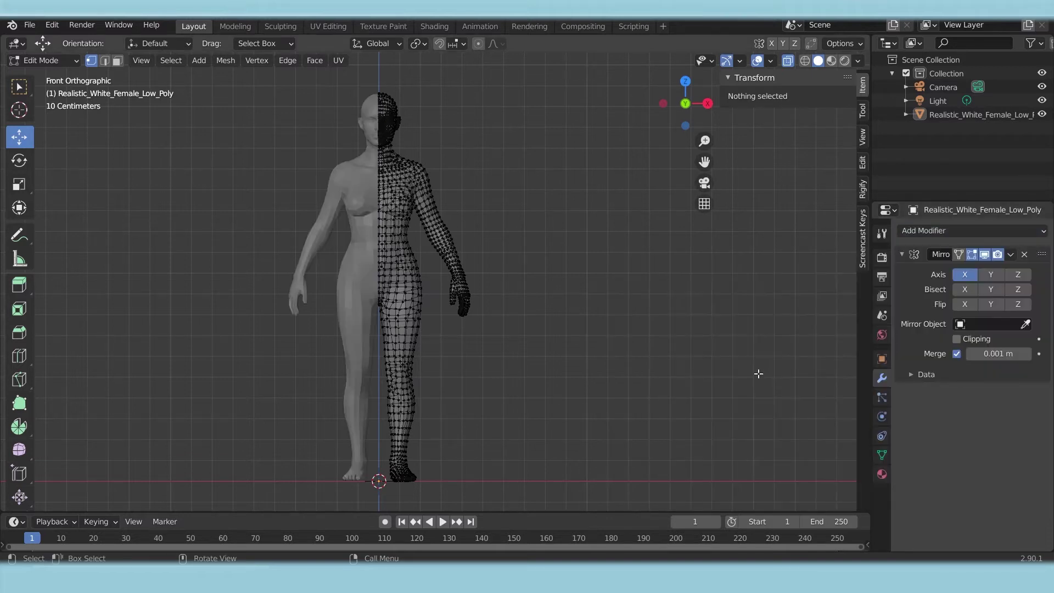
- Enable Clipping on the Mirror modifier to handle the gap along the body's centre line
{"action": "scroll", "coordinate": [758, 370], "scroll_direction": "down", "scroll_amount": 12}
{"action": "middle_click_drag", "start_coordinate": [418, 209], "coordinate": [459, 171], "text": "shift"}
{"action": "scroll", "coordinate": [459, 171], "scroll_direction": "down", "scroll_amount": 3}
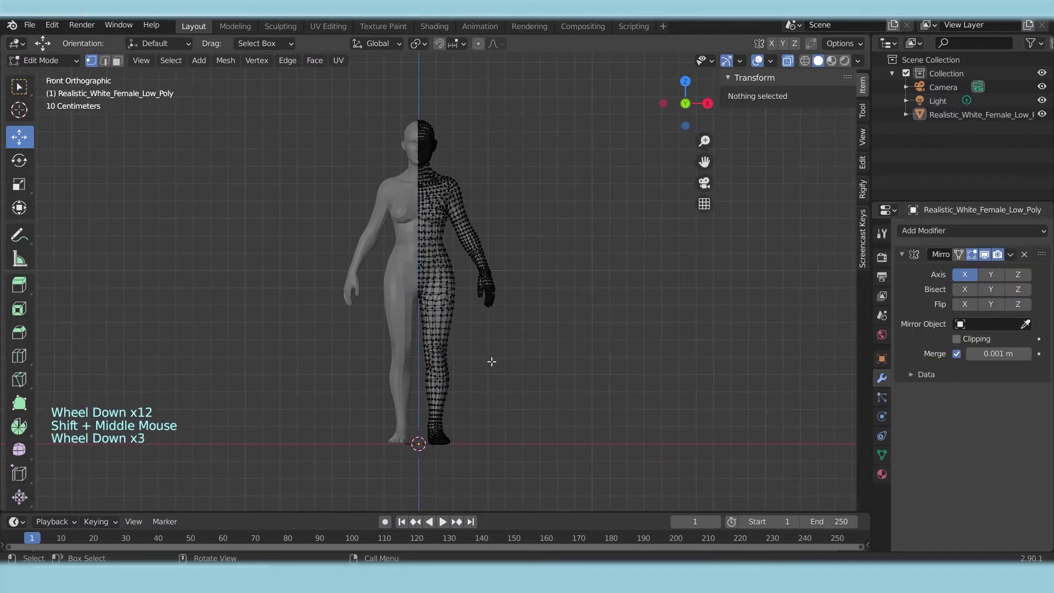
{"action": "scroll", "coordinate": [397, 202], "scroll_direction": "up", "scroll_amount": 13}
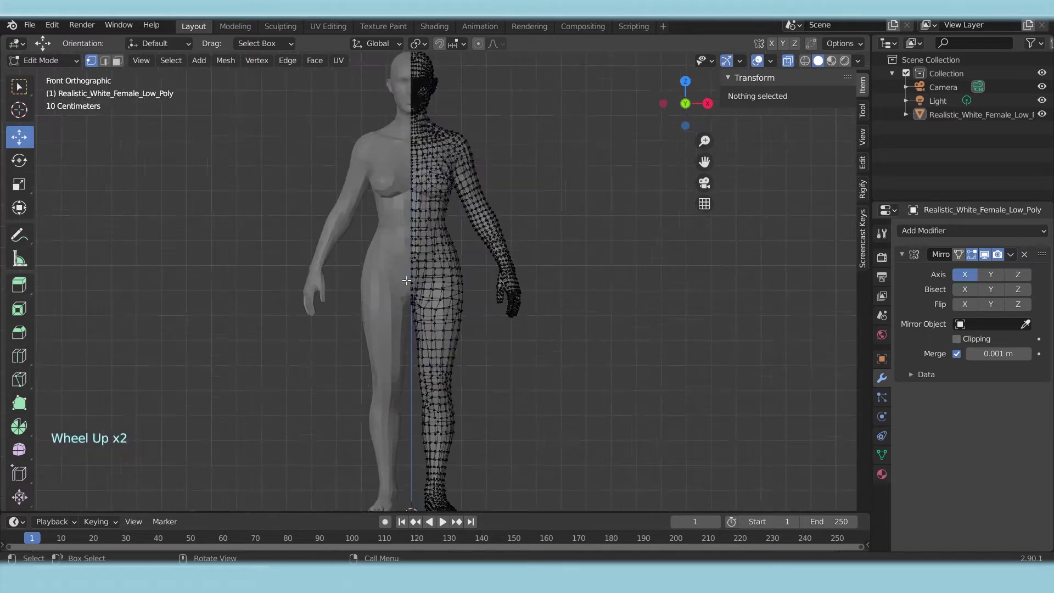
{"action": "middle_click_drag", "start_coordinate": [315, 172], "coordinate": [414, 188], "text": "shift"}
{"action": "scroll", "coordinate": [272, 186], "scroll_direction": "up", "scroll_amount": 4}
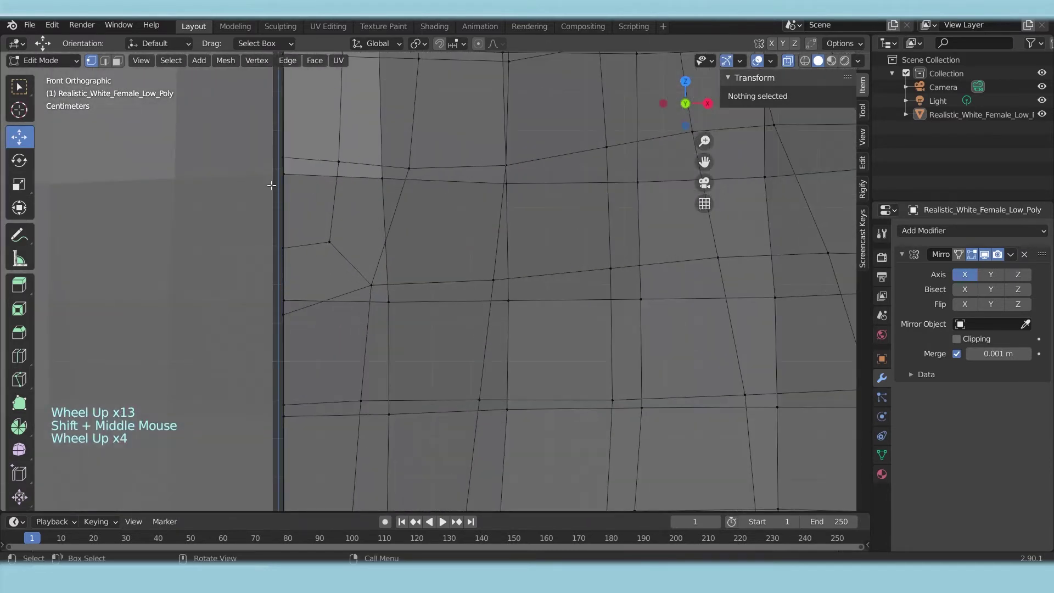
{"action": "left_click", "coordinate": [958, 339]}
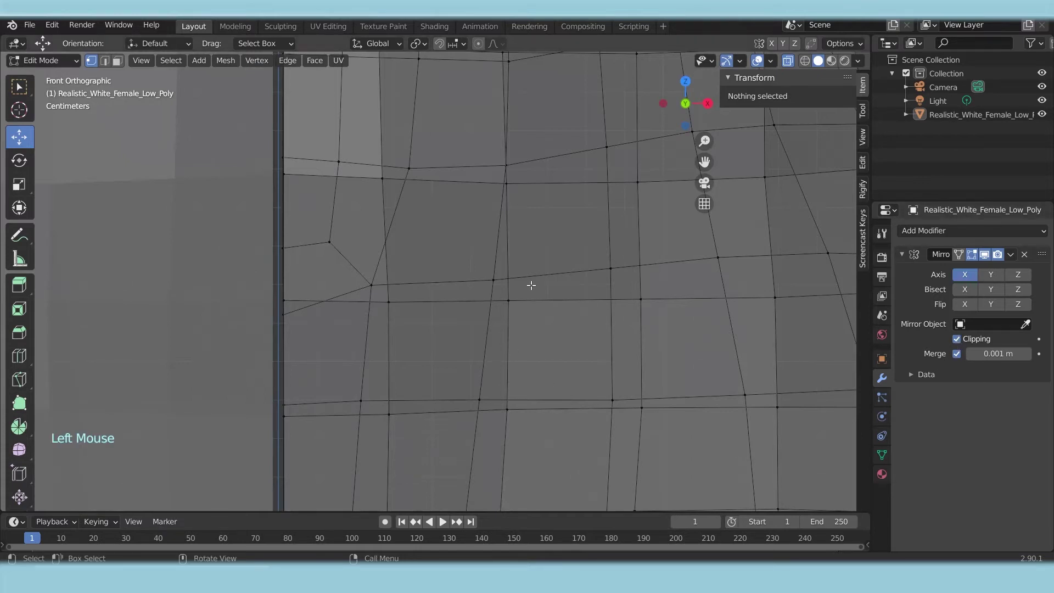
- Move the centre-edge vertices of the lower torso along X onto the mirror plane and clear their selection
{"action": "scroll", "coordinate": [279, 386], "scroll_direction": "up", "scroll_amount": 4}
{"action": "scroll", "coordinate": [279, 386], "scroll_direction": "up", "scroll_amount": 2}
{"action": "scroll", "coordinate": [357, 319], "scroll_direction": "down", "scroll_amount": 15}
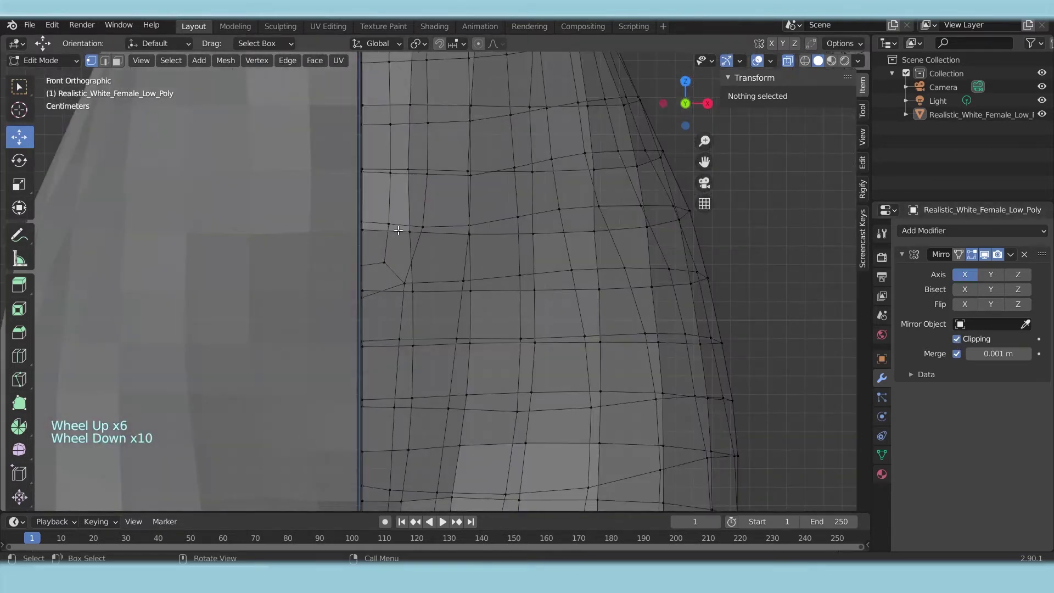
{"action": "left_click_drag", "start_coordinate": [402, 420], "coordinate": [407, 53]}
{"action": "left_click_drag", "start_coordinate": [446, 259], "coordinate": [445, 259]}
{"action": "left_click", "coordinate": [554, 329]}
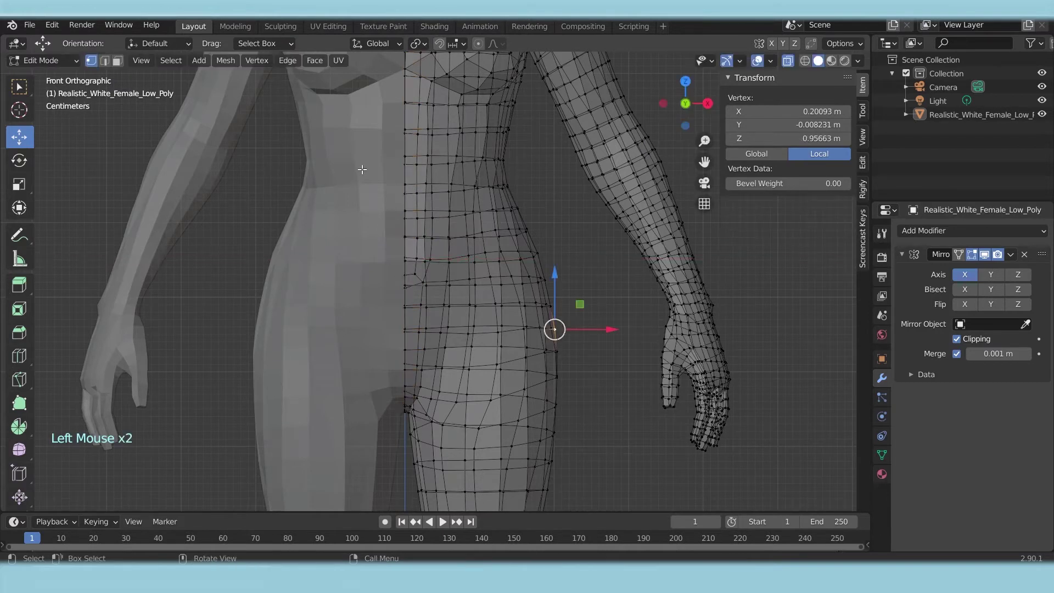
- Move the centre-edge vertices of the chest and upper abdomen along X onto the mirror plane
{"action": "middle_click_drag", "start_coordinate": [393, 200], "coordinate": [393, 346], "text": "shift"}
{"action": "middle_click_drag", "start_coordinate": [398, 171], "coordinate": [399, 340], "text": "shift"}
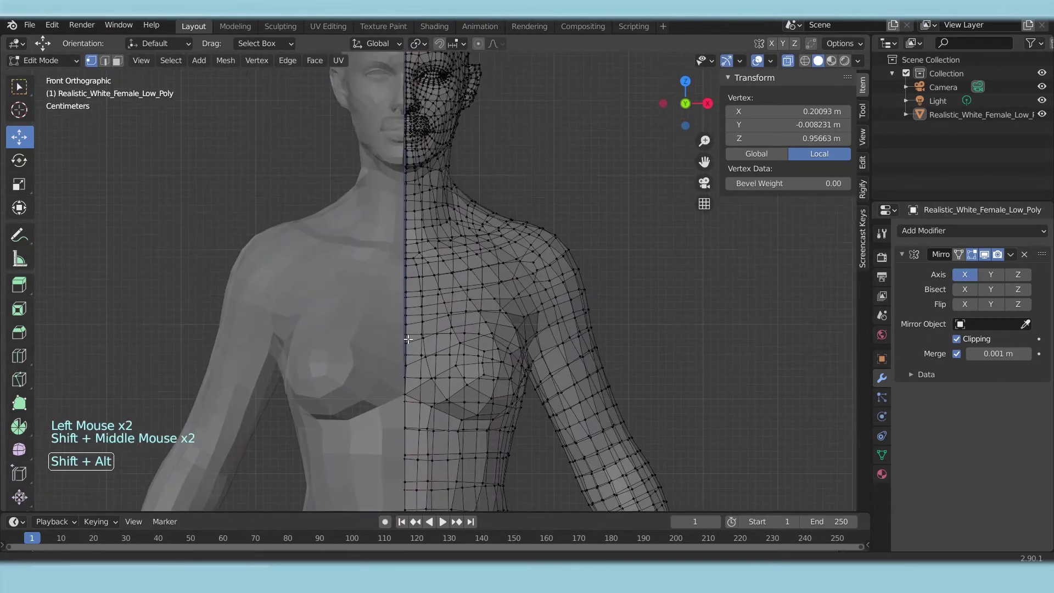
{"action": "left_click", "coordinate": [384, 409]}
{"action": "scroll", "coordinate": [377, 413], "scroll_direction": "up", "scroll_amount": 3}
{"action": "left_click_drag", "start_coordinate": [362, 465], "coordinate": [392, 184]}
{"action": "left_click", "coordinate": [383, 478]}
{"action": "left_click_drag", "start_coordinate": [407, 479], "coordinate": [391, 482]}
{"action": "left_click_drag", "start_coordinate": [370, 492], "coordinate": [421, 489]}
{"action": "left_click", "coordinate": [383, 490]}
{"action": "left_click", "coordinate": [542, 140]}
- Snap the centre-edge vertices of the neck and chin to the mirror plane by moving them along X
{"action": "middle_click_drag", "start_coordinate": [465, 100], "coordinate": [481, 267], "text": "shift"}
{"action": "left_click", "coordinate": [481, 267]}
{"action": "left_click_drag", "start_coordinate": [403, 373], "coordinate": [382, 250]}
{"action": "left_click_drag", "start_coordinate": [436, 301], "coordinate": [420, 302]}
{"action": "middle_click_drag", "start_coordinate": [403, 222], "coordinate": [403, 298], "text": "shift"}
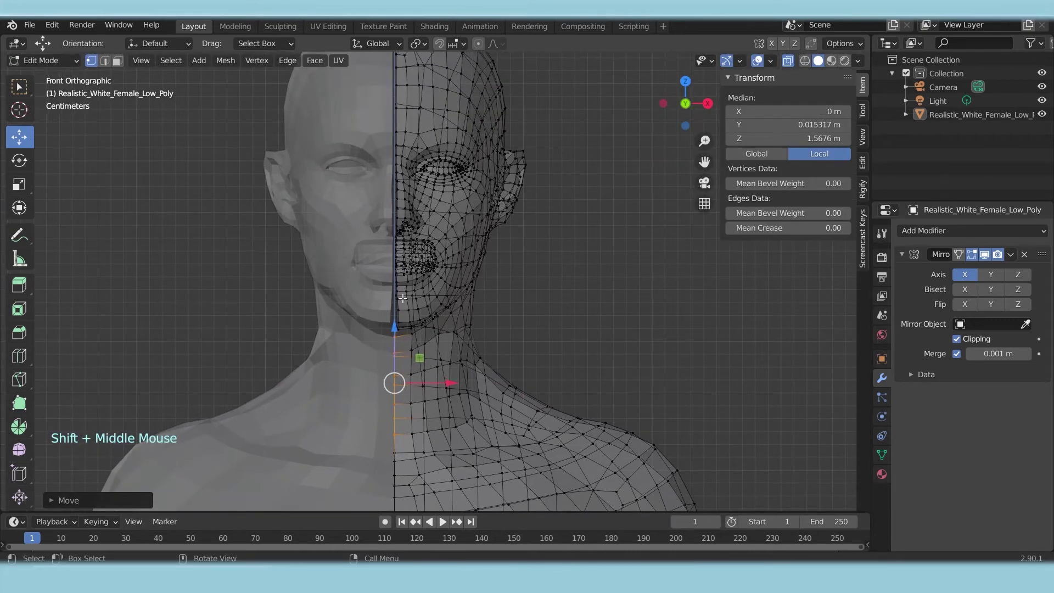
{"action": "left_click", "coordinate": [507, 301]}
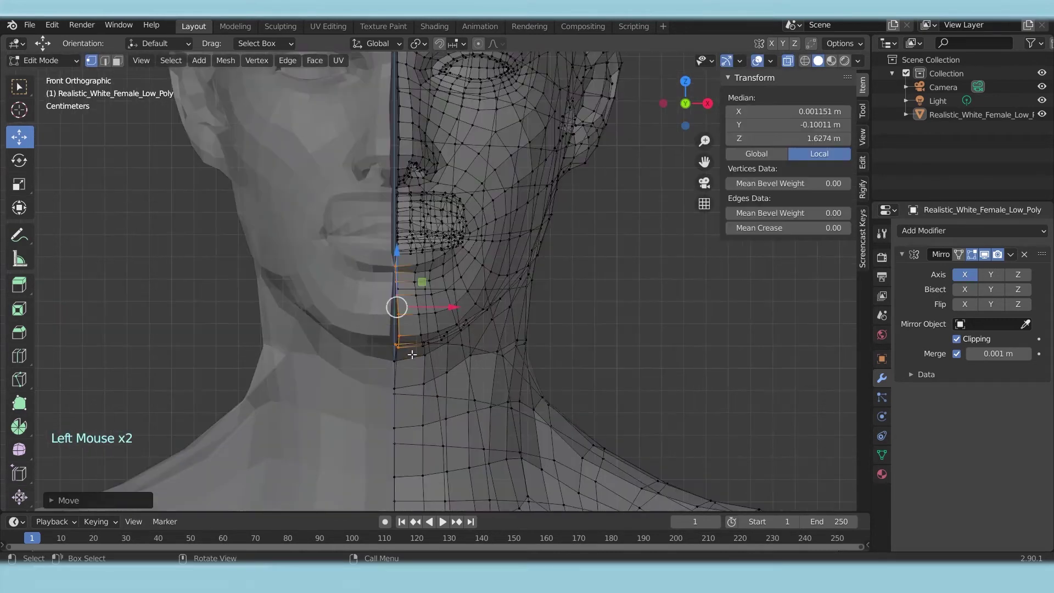
{"action": "left_click_drag", "start_coordinate": [405, 362], "coordinate": [387, 260]}
{"action": "left_click_drag", "start_coordinate": [440, 317], "coordinate": [436, 317]}
- Close the centre gap at the mouth and nose by moving their edge vertices along X onto the mirror plane
{"action": "middle_click_drag", "start_coordinate": [402, 253], "coordinate": [410, 319], "text": "shift"}
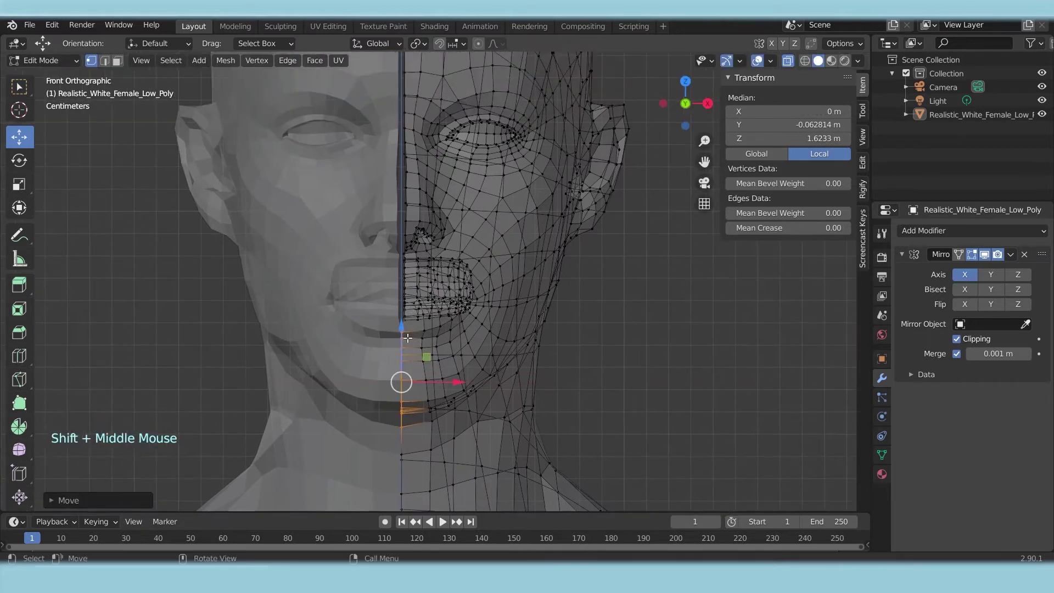
{"action": "left_click", "coordinate": [407, 338]}
{"action": "left_click_drag", "start_coordinate": [385, 248], "coordinate": [412, 340]}
{"action": "left_click_drag", "start_coordinate": [457, 291], "coordinate": [437, 290]}
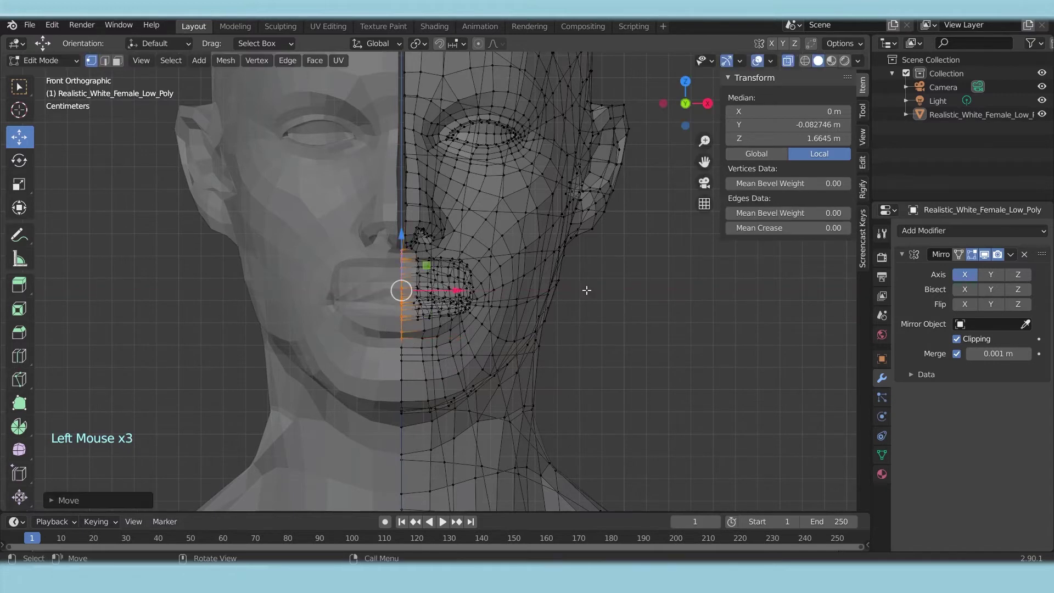
{"action": "middle_click_drag", "start_coordinate": [423, 171], "coordinate": [425, 243], "text": "shift"}
{"action": "left_click_drag", "start_coordinate": [385, 158], "coordinate": [410, 328]}
{"action": "left_click_drag", "start_coordinate": [458, 252], "coordinate": [455, 254]}
{"action": "left_click", "coordinate": [560, 351]}
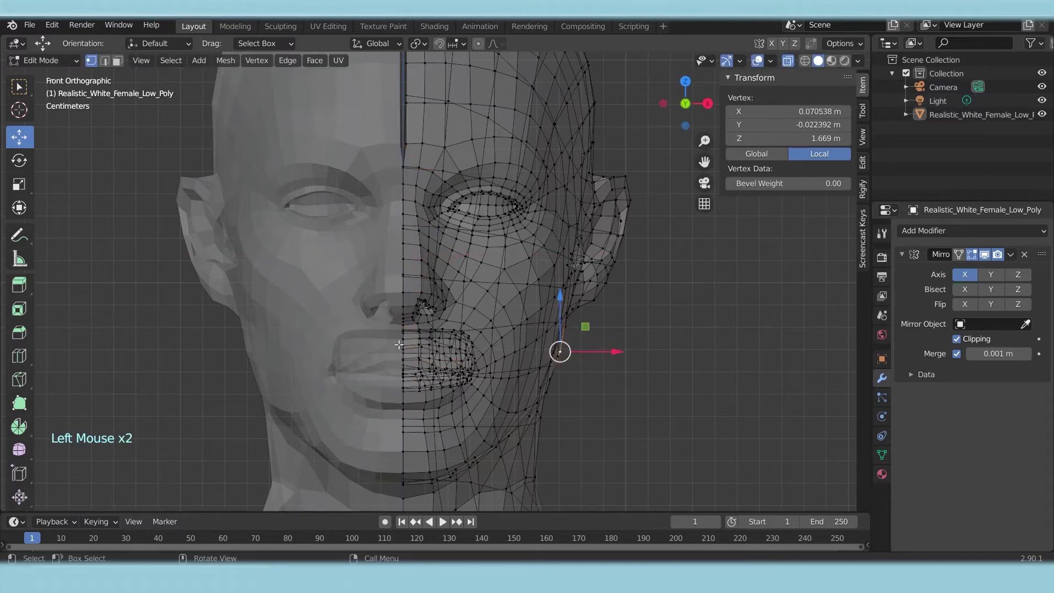
- Move the centre-edge vertices of the forehead and upper head along X onto the mirror plane and clear the selection
{"action": "middle_click_drag", "start_coordinate": [399, 345], "coordinate": [385, 425], "text": "shift"}
{"action": "scroll", "coordinate": [385, 424], "scroll_direction": "up", "scroll_amount": 5}
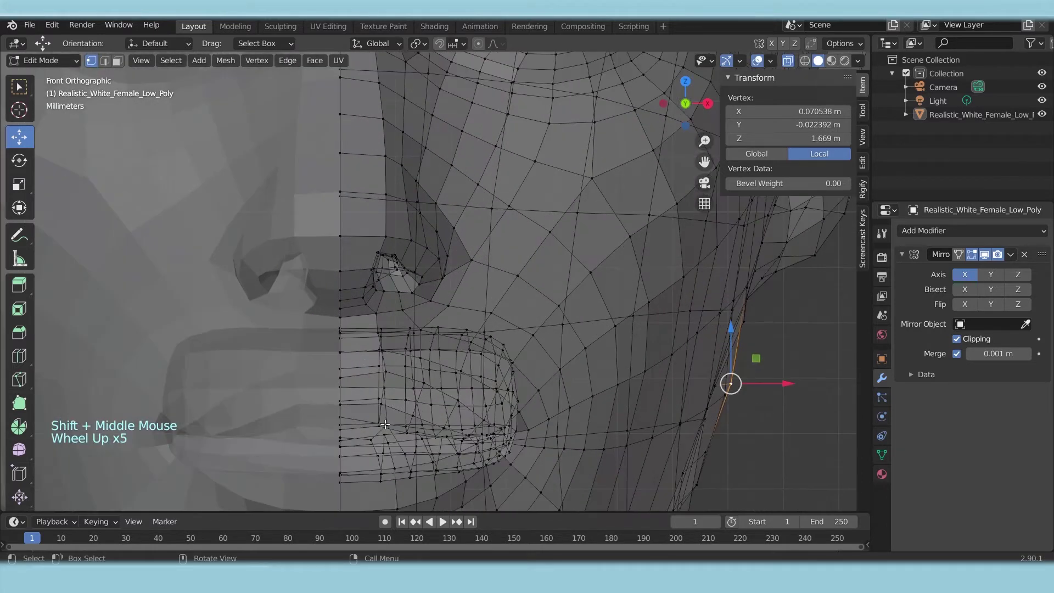
{"action": "scroll", "coordinate": [384, 424], "scroll_direction": "down", "scroll_amount": 5}
{"action": "middle_click_drag", "start_coordinate": [386, 181], "coordinate": [370, 393], "text": "shift"}
{"action": "left_click_drag", "start_coordinate": [371, 106], "coordinate": [400, 377]}
{"action": "left_click_drag", "start_coordinate": [451, 220], "coordinate": [409, 220]}
{"action": "left_click_drag", "start_coordinate": [499, 114], "coordinate": [501, 116]}
{"action": "scroll", "coordinate": [501, 116], "scroll_direction": "down", "scroll_amount": 5}
{"action": "middle_click_drag", "start_coordinate": [442, 299], "coordinate": [442, 98], "text": "shift"}
{"action": "scroll", "coordinate": [443, 163], "scroll_direction": "down", "scroll_amount": 7}
{"action": "left_click", "coordinate": [535, 389]}
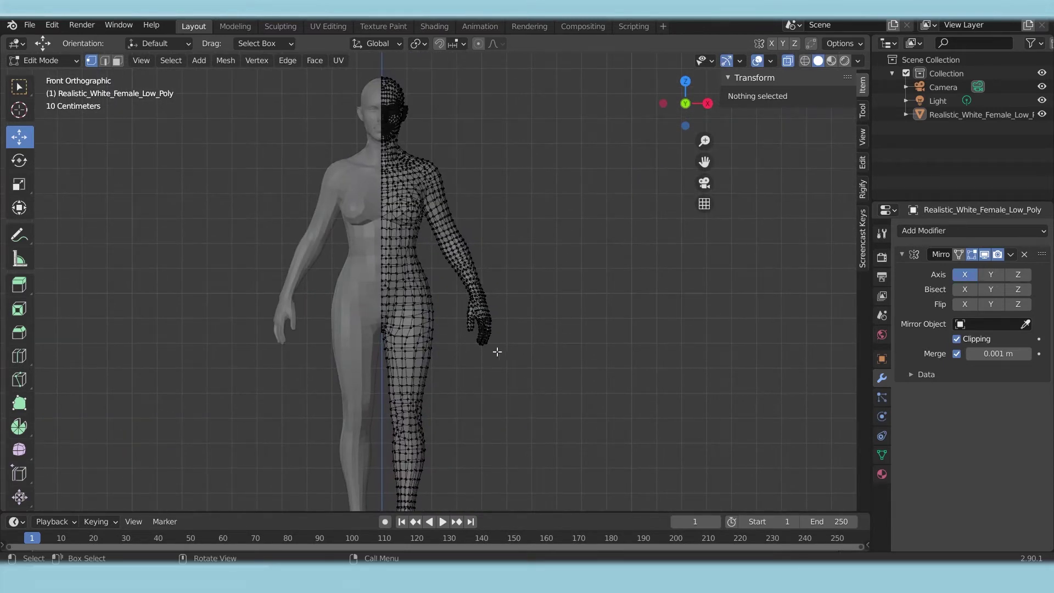
{"action": "left_click_drag", "start_coordinate": [526, 338], "coordinate": [423, 131]}
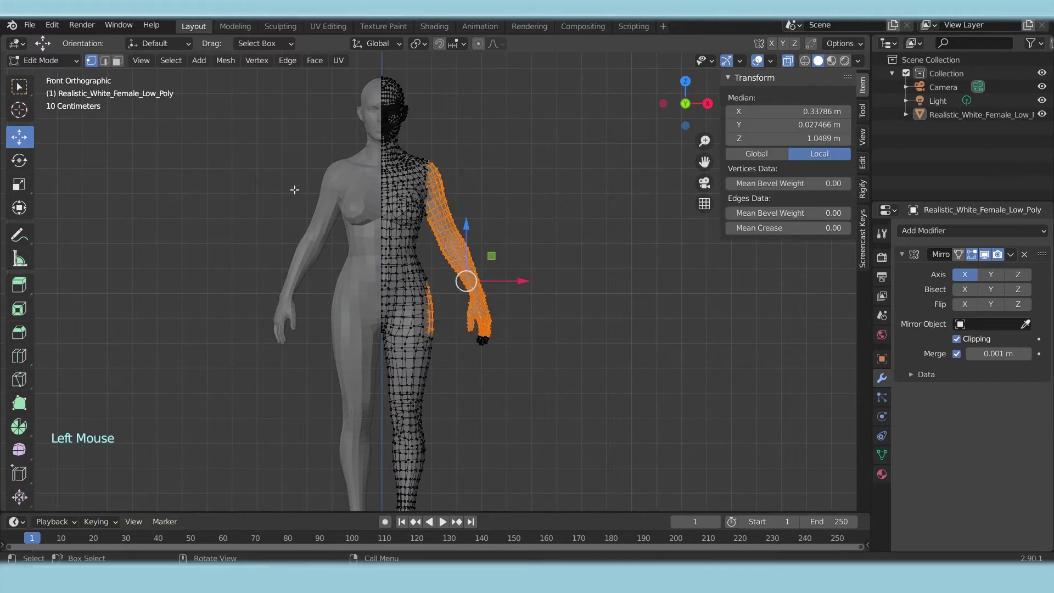
{"action": "left_click_drag", "start_coordinate": [467, 282], "coordinate": [491, 279]}
{"action": "key", "text": "ctrl+z"}
{"action": "left_click", "coordinate": [488, 340]}
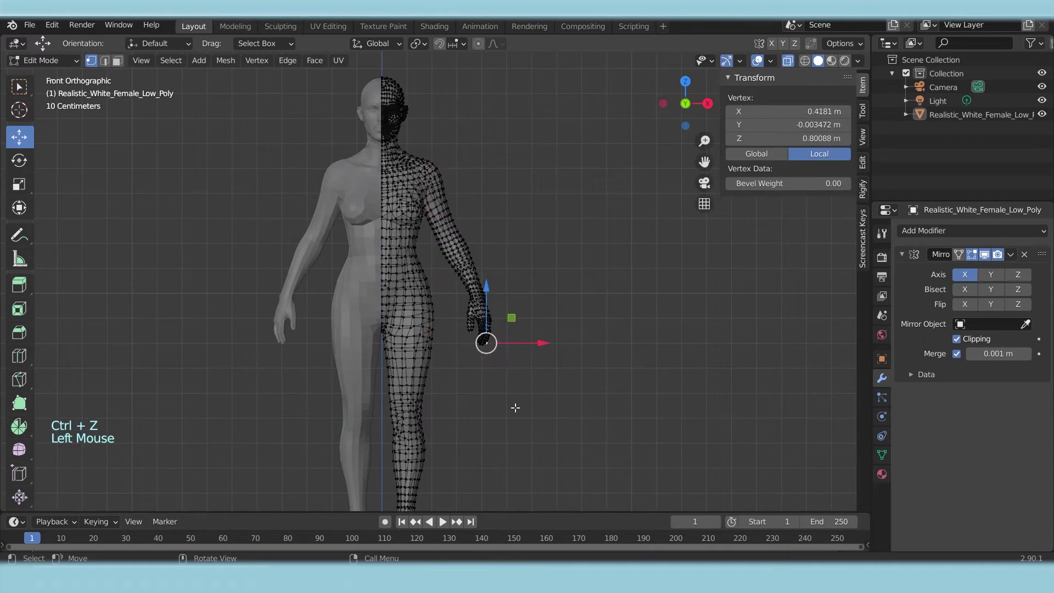
{"action": "left_click", "coordinate": [534, 384]}
- Select the hand, forearm and upper arm vertices of the editable half, leaving out the hip
{"action": "left_click_drag", "start_coordinate": [518, 373], "coordinate": [448, 192]}
{"action": "scroll", "coordinate": [466, 157], "scroll_direction": "up", "scroll_amount": 1}
{"action": "scroll", "coordinate": [465, 157], "scroll_direction": "up", "scroll_amount": 2}
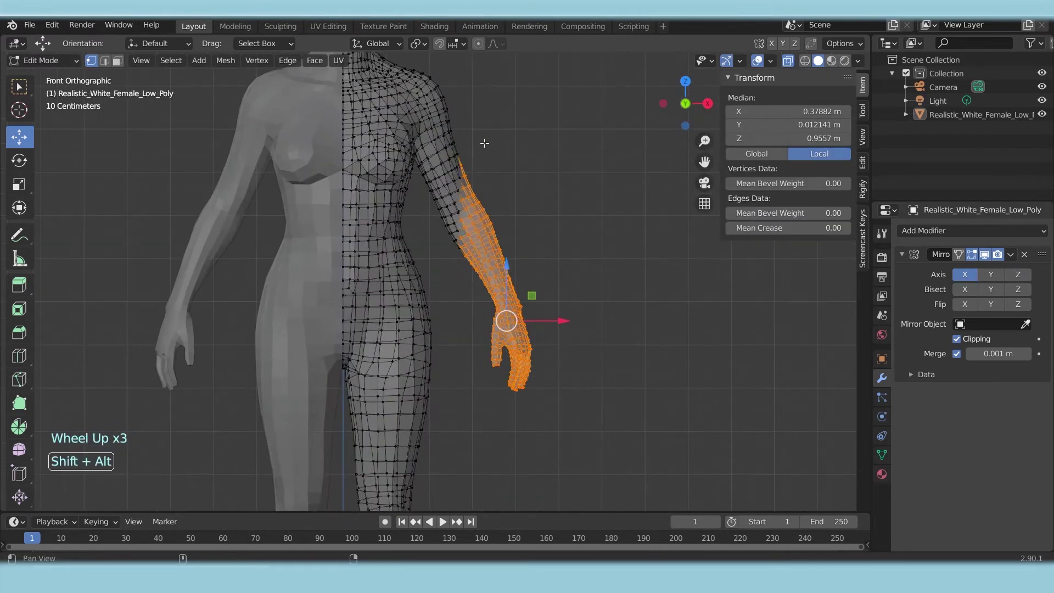
{"action": "middle_click_drag", "start_coordinate": [420, 59], "coordinate": [379, 133], "text": "shift"}
{"action": "left_click_drag", "start_coordinate": [368, 125], "coordinate": [489, 335], "text": "shift"}
{"action": "left_click_drag", "start_coordinate": [394, 281], "coordinate": [440, 305], "text": "shift"}
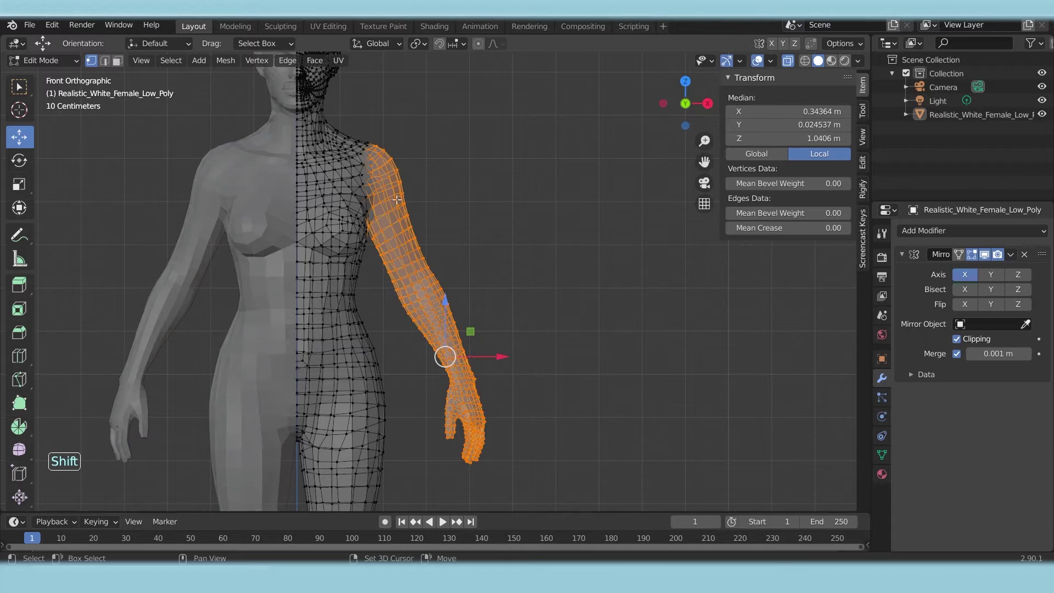
- Extend the arm selection with the remaining vertices around the shoulder and armpit
{"action": "middle_click_drag", "start_coordinate": [405, 334], "coordinate": [418, 351], "text": "shift"}
{"action": "scroll", "coordinate": [417, 351], "scroll_direction": "up", "scroll_amount": 4}
{"action": "middle_click_drag", "start_coordinate": [357, 220], "coordinate": [395, 288], "text": "shift"}
{"action": "left_click_drag", "start_coordinate": [338, 171], "coordinate": [415, 293], "text": "shift"}
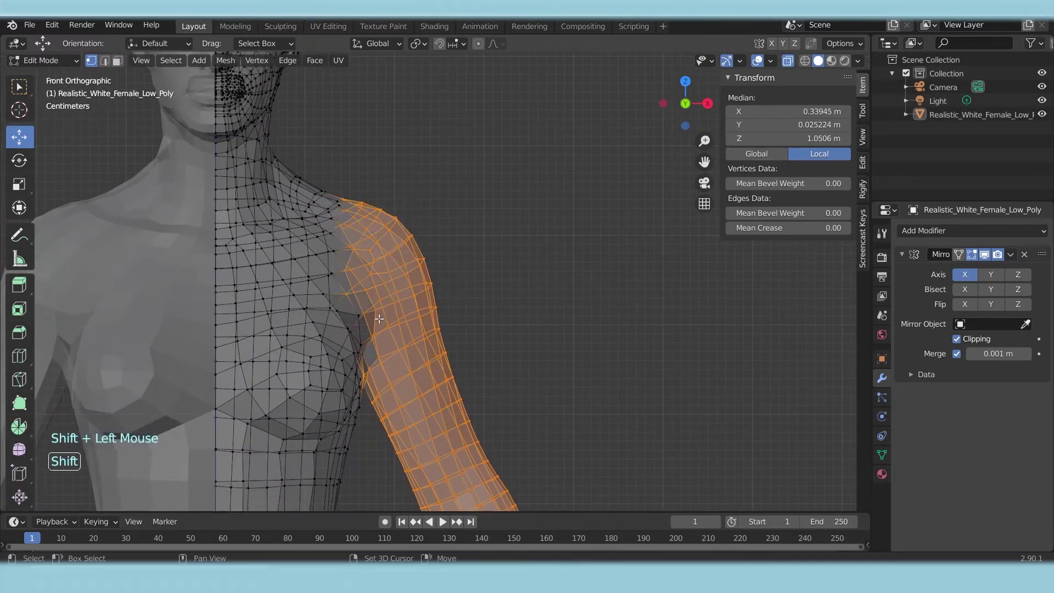
{"action": "left_click", "coordinate": [358, 309], "text": "shift"}
{"action": "middle_click_drag", "start_coordinate": [372, 377], "coordinate": [382, 331], "text": "shift"}
{"action": "left_click", "coordinate": [371, 312], "text": "shift"}
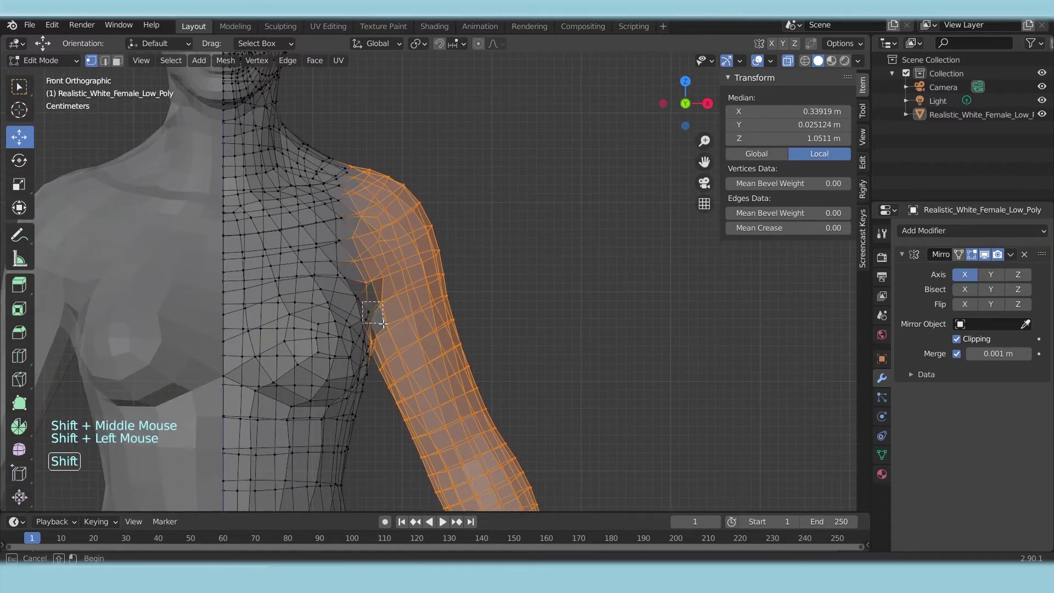
- Examine the arm selection around the shoulder and armpit for missed vertices
{"action": "middle_click_drag", "start_coordinate": [383, 348], "coordinate": [392, 279], "text": "shift"}
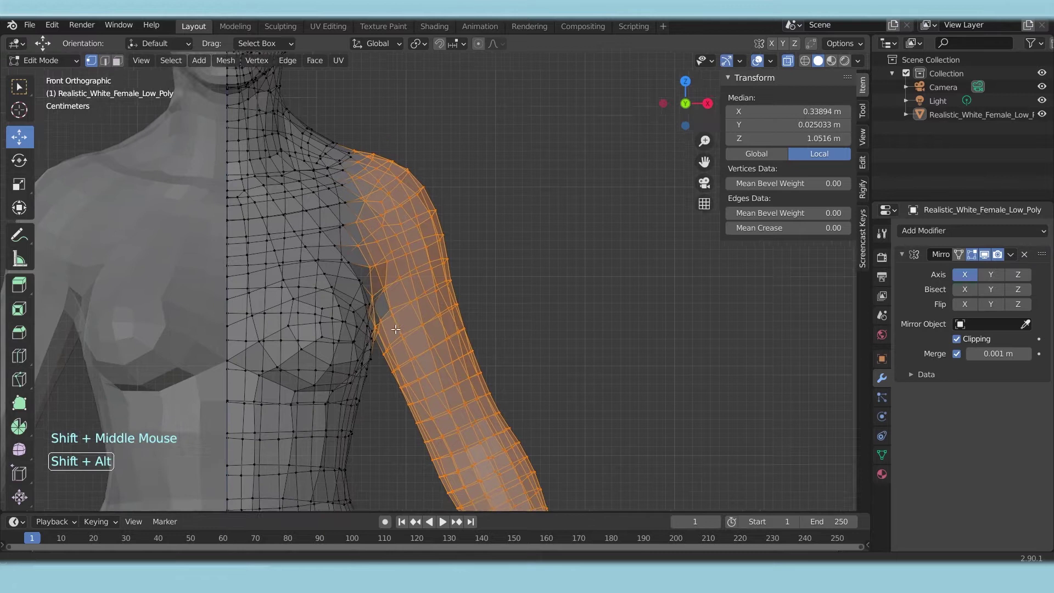
{"action": "scroll", "coordinate": [393, 276], "scroll_direction": "up", "scroll_amount": 5}
{"action": "scroll", "coordinate": [393, 275], "scroll_direction": "down", "scroll_amount": 4}
{"action": "scroll", "coordinate": [393, 275], "scroll_direction": "down", "scroll_amount": 4}
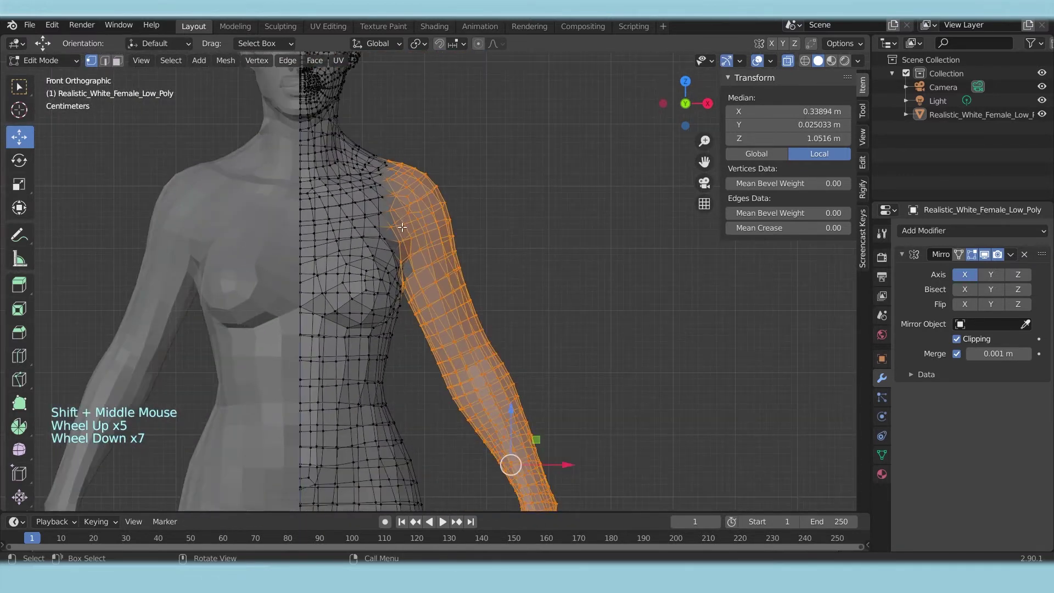
{"action": "scroll", "coordinate": [396, 245], "scroll_direction": "up", "scroll_amount": 3}
{"action": "scroll", "coordinate": [400, 214], "scroll_direction": "down", "scroll_amount": 3}
{"action": "middle_click_drag", "start_coordinate": [442, 289], "coordinate": [415, 240], "text": "shift"}
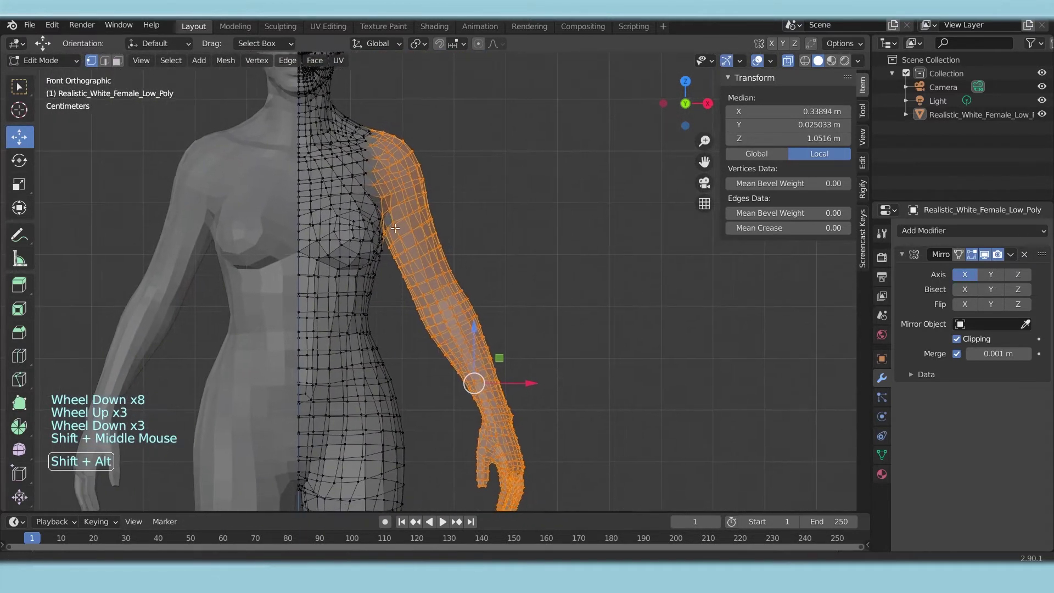
{"action": "scroll", "coordinate": [439, 275], "scroll_direction": "down", "scroll_amount": 3}
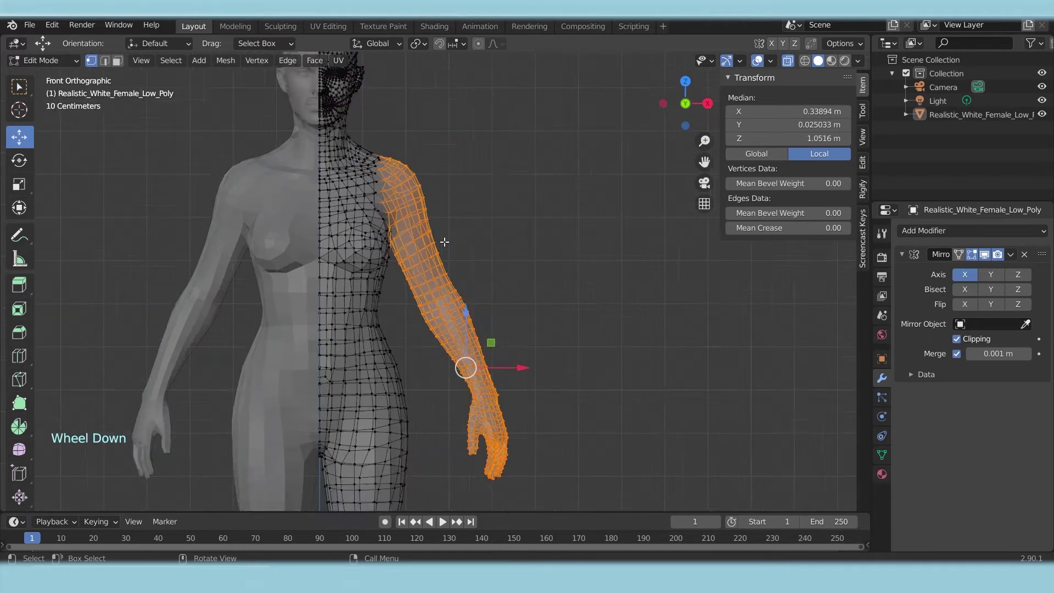
{"action": "middle_click_drag", "start_coordinate": [464, 250], "coordinate": [442, 239], "text": "shift"}
{"action": "scroll", "coordinate": [440, 249], "scroll_direction": "up", "scroll_amount": 1}
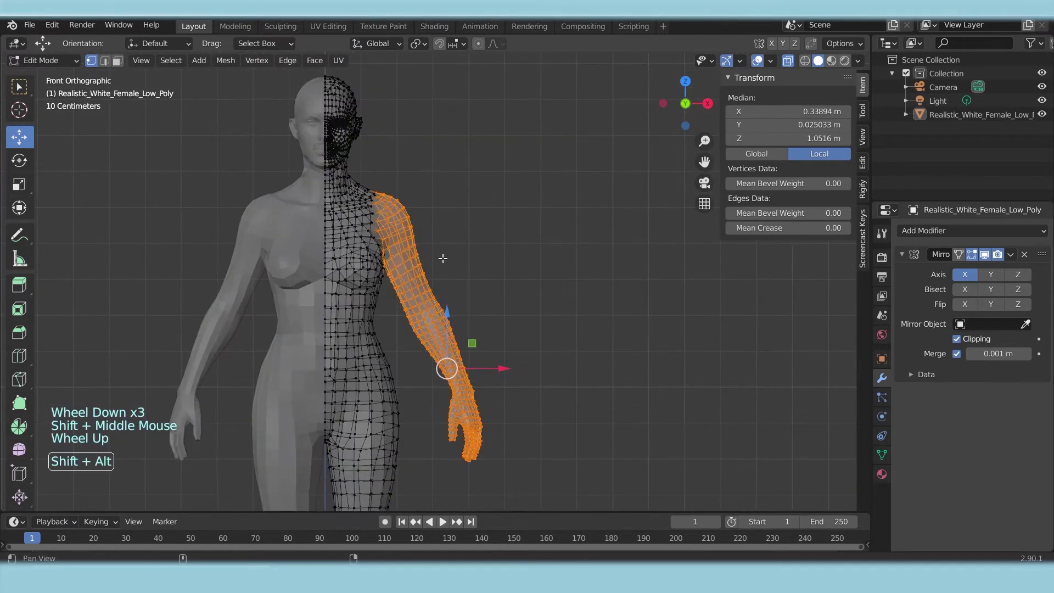
{"action": "middle_click_drag", "start_coordinate": [384, 285], "coordinate": [368, 264], "text": "shift"}
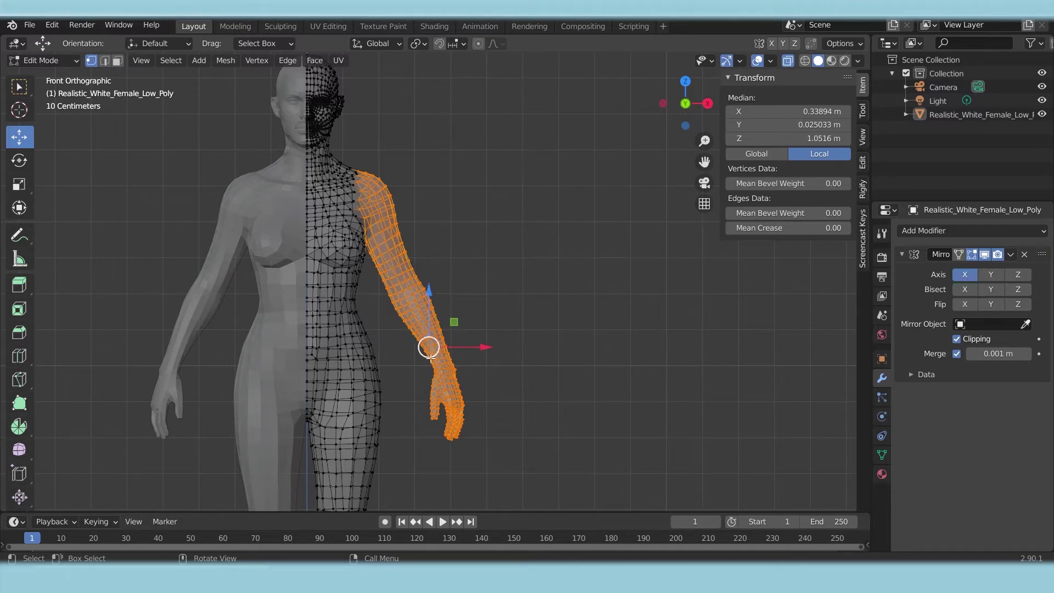
- Undo the last two arm edits and move the selected arm outward along X to a median X of about 0.62 m
{"action": "key", "text": "ctrl+z"}
{"action": "key", "text": "ctrl+z"}
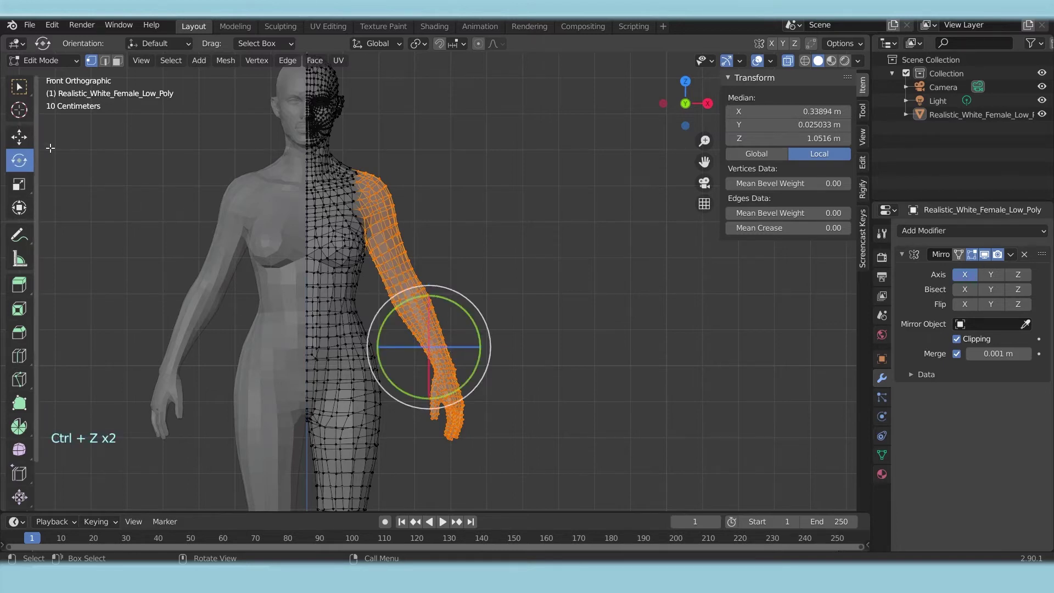
{"action": "left_click", "coordinate": [19, 136]}
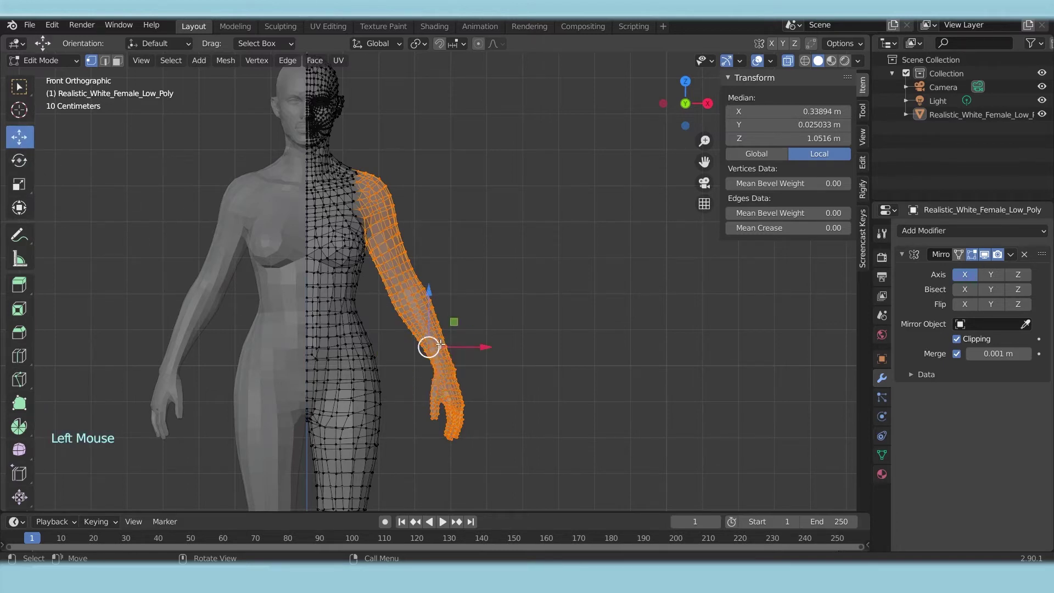
{"action": "left_click_drag", "start_coordinate": [453, 347], "coordinate": [560, 345]}
- Rotate the selected arm about 62 degrees in the front view until it is nearly horizontal
{"action": "left_click", "coordinate": [20, 160]}
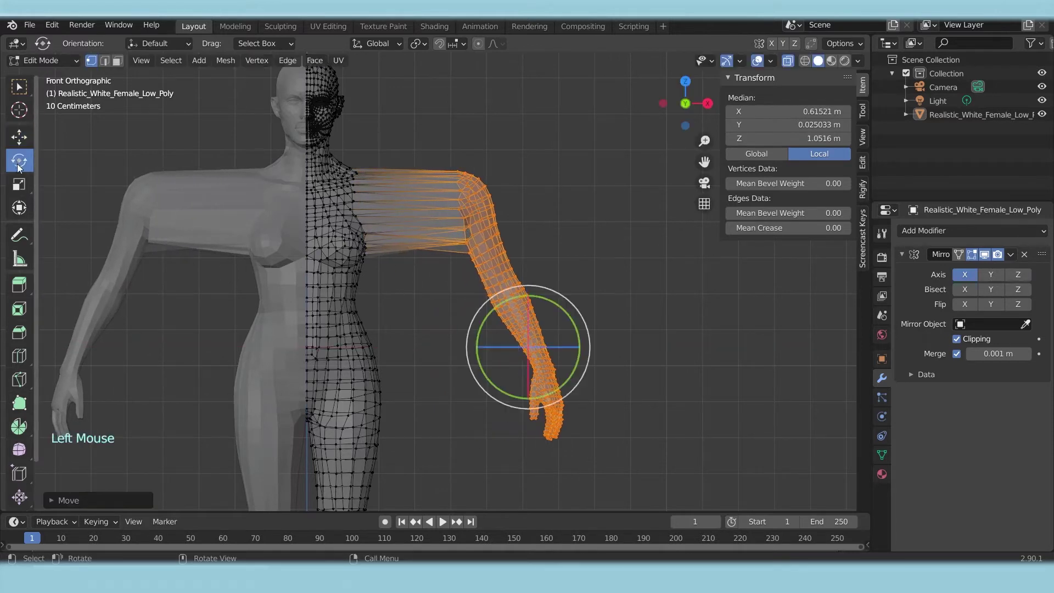
{"action": "left_click_drag", "start_coordinate": [489, 313], "coordinate": [471, 370]}
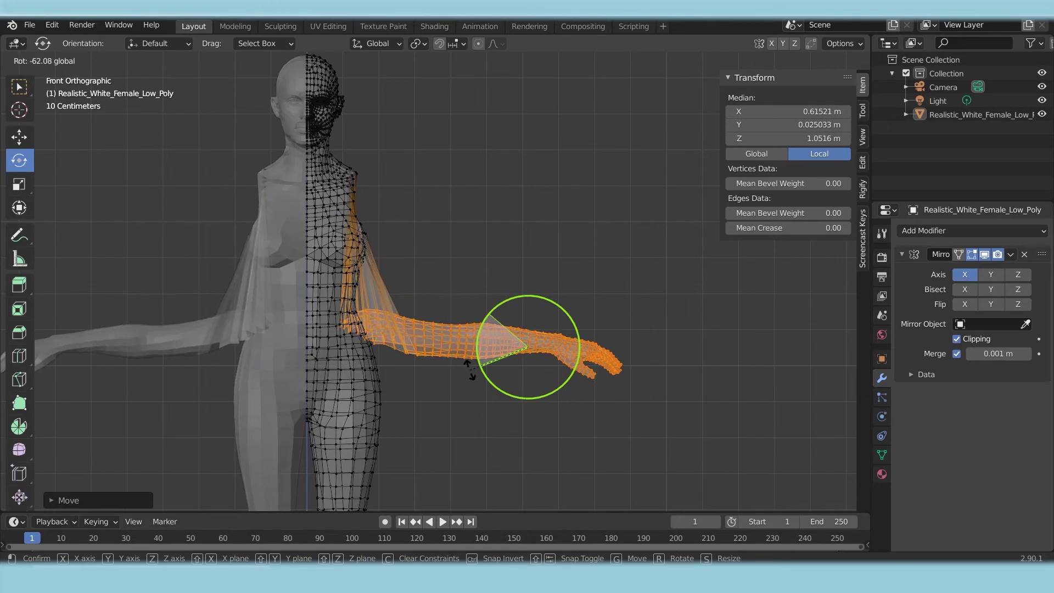
{"action": "left_click_drag", "start_coordinate": [470, 370], "coordinate": [471, 369]}
- Move the rotated arm up to shoulder height, to a median Z of about 1.45 m, and clear the selection
{"action": "left_click", "coordinate": [19, 137]}
{"action": "left_click_drag", "start_coordinate": [531, 339], "coordinate": [540, 196]}
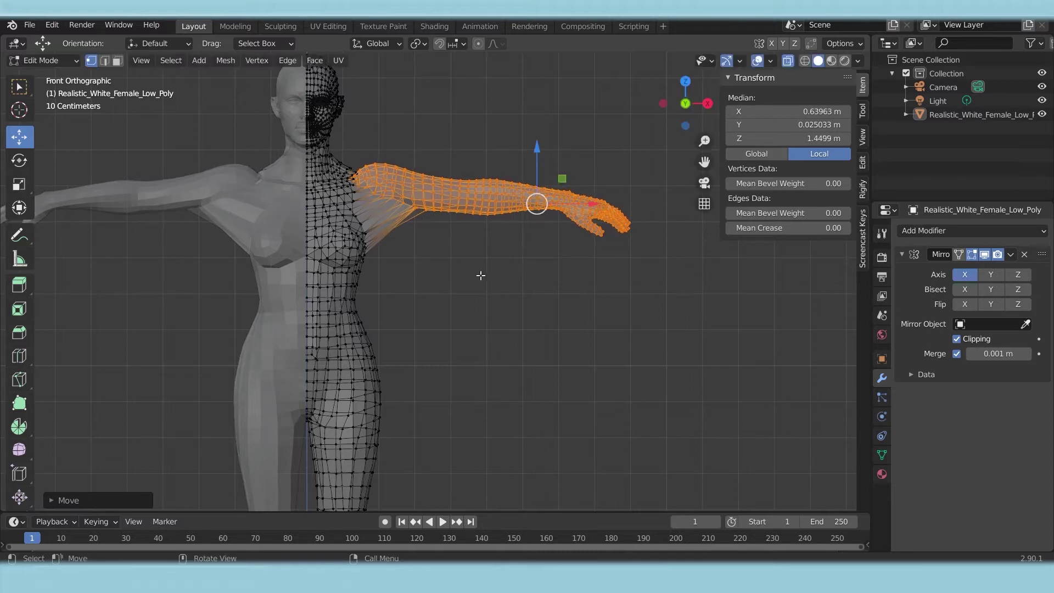
{"action": "key", "text": "ctrl+z"}
{"action": "left_click", "coordinate": [455, 137]}
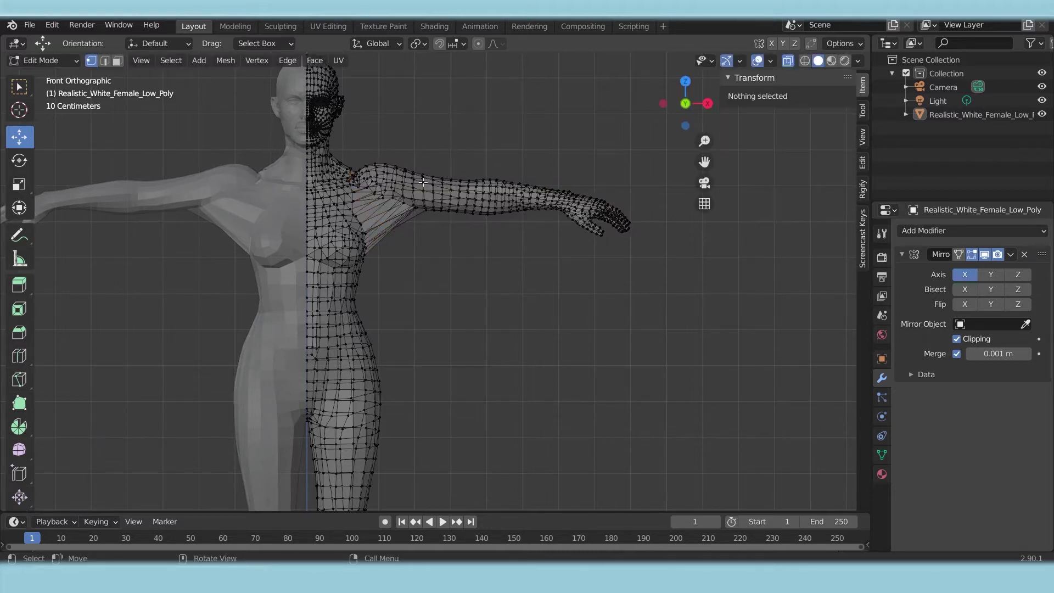
- Switch the body mesh to Sculpt Mode and choose the Smooth brush
{"action": "scroll", "coordinate": [488, 181], "scroll_direction": "up", "scroll_amount": 4}
{"action": "scroll", "coordinate": [431, 267], "scroll_direction": "down", "scroll_amount": 8}
{"action": "middle_click_drag", "start_coordinate": [488, 181], "coordinate": [387, 221], "text": "shift"}
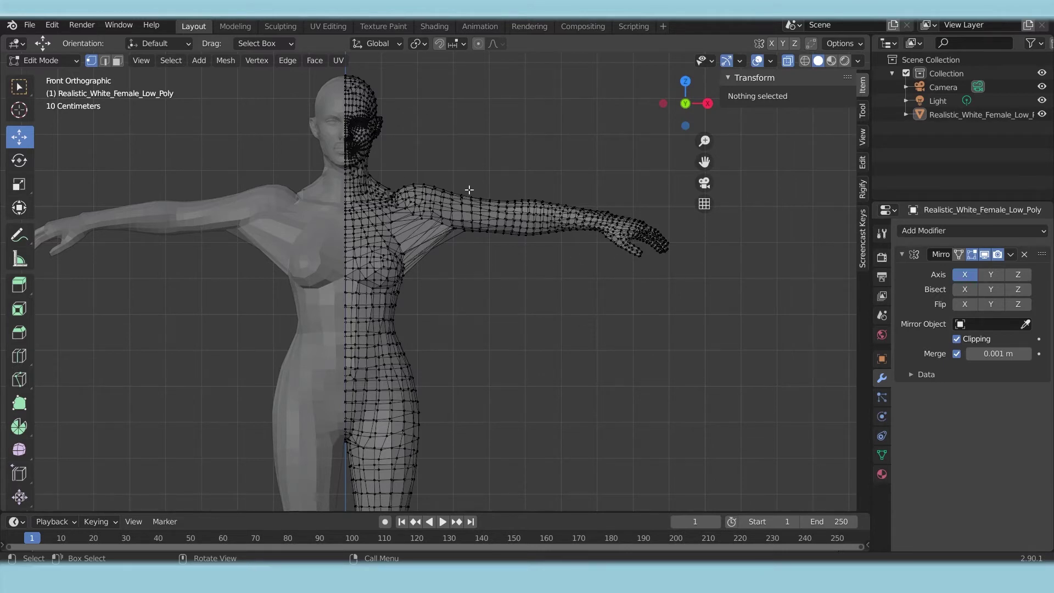
{"action": "left_click", "coordinate": [42, 61]}
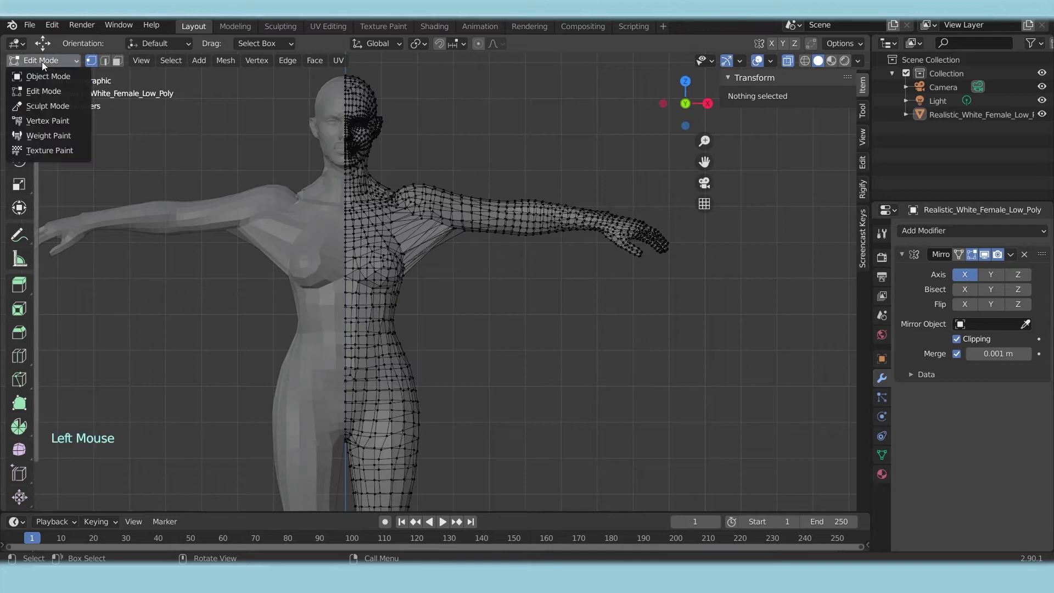
{"action": "left_click", "coordinate": [54, 106]}
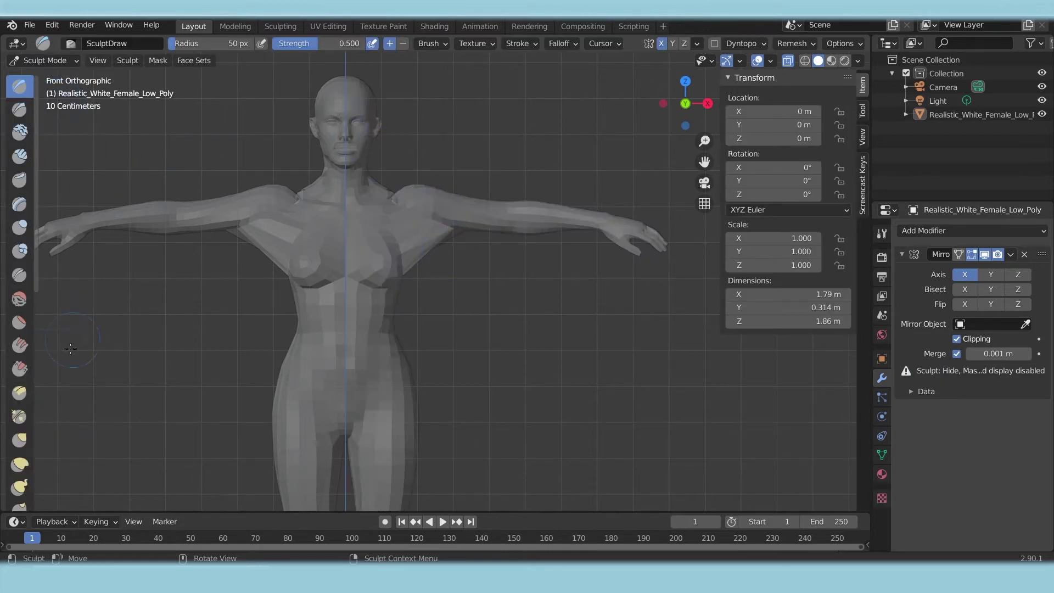
{"action": "left_click", "coordinate": [22, 303]}
- Smooth the creased top of the shoulder where the raised arm joins the neck and torso
{"action": "left_click", "coordinate": [387, 219]}
{"action": "left_click", "coordinate": [396, 213]}
{"action": "middle_click_drag", "start_coordinate": [396, 214], "coordinate": [409, 229], "text": "alt"}
{"action": "scroll", "coordinate": [410, 230], "scroll_direction": "down", "scroll_amount": 13}
{"action": "scroll", "coordinate": [409, 230], "scroll_direction": "up", "scroll_amount": 5}
{"action": "middle_click_drag", "start_coordinate": [410, 456], "coordinate": [432, 253], "text": "shift"}
{"action": "scroll", "coordinate": [413, 232], "scroll_direction": "up", "scroll_amount": 2}
{"action": "left_click", "coordinate": [434, 252]}
{"action": "left_click", "coordinate": [437, 248]}
{"action": "left_click", "coordinate": [454, 235]}
{"action": "left_click", "coordinate": [451, 239]}
{"action": "left_click", "coordinate": [448, 242]}
{"action": "left_click", "coordinate": [445, 246]}
{"action": "left_click", "coordinate": [444, 248]}
{"action": "left_click", "coordinate": [437, 247]}
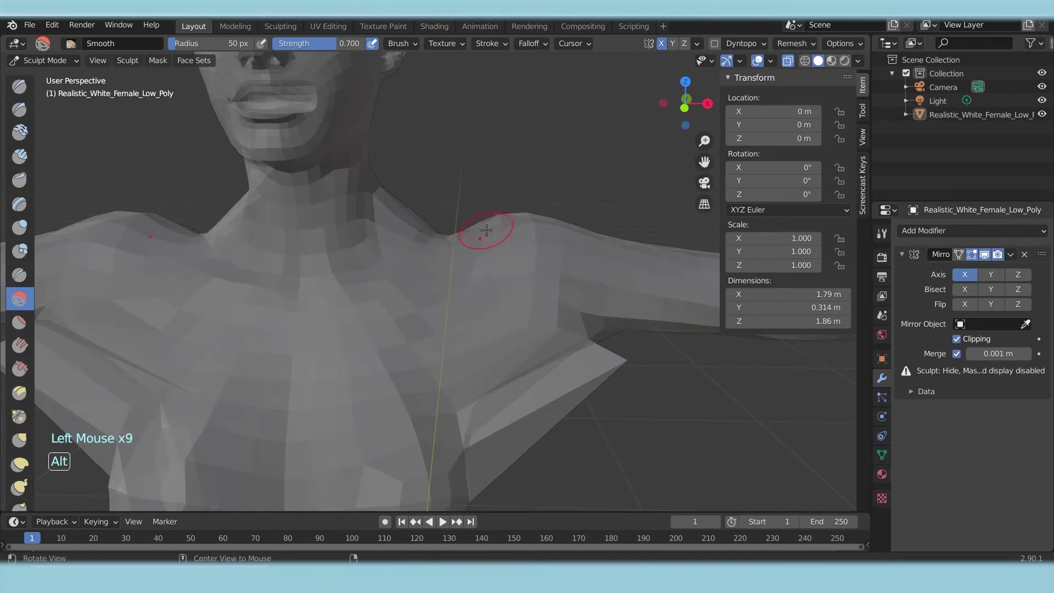
- Smooth the jagged faces at the armpit and the shoulder joint from several angles
{"action": "middle_click", "coordinate": [483, 231], "text": "alt"}
{"action": "scroll", "coordinate": [207, 245], "scroll_direction": "up", "scroll_amount": 2}
{"action": "left_click", "coordinate": [208, 245]}
{"action": "left_click", "coordinate": [207, 246]}
{"action": "left_click", "coordinate": [207, 246]}
{"action": "left_click", "coordinate": [207, 246]}
{"action": "left_click", "coordinate": [197, 220]}
{"action": "left_click", "coordinate": [184, 126]}
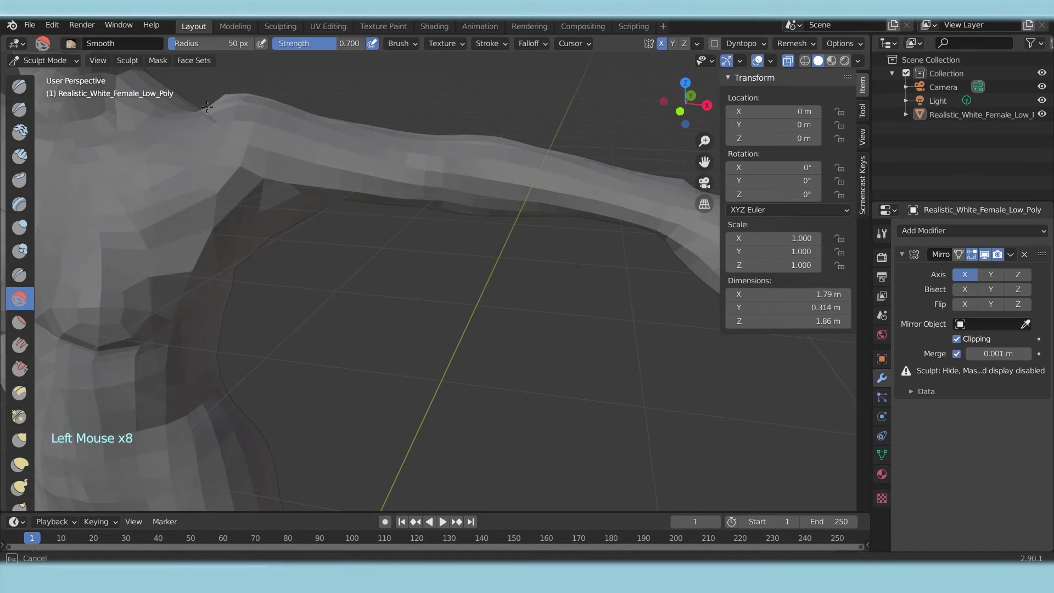
{"action": "left_click", "coordinate": [212, 107]}
{"action": "left_click", "coordinate": [225, 105]}
{"action": "middle_click", "coordinate": [231, 220], "text": "alt"}
{"action": "left_click", "coordinate": [467, 217]}
{"action": "left_click", "coordinate": [464, 215]}
{"action": "middle_click", "coordinate": [462, 215], "text": "alt"}
{"action": "scroll", "coordinate": [462, 215], "scroll_direction": "down", "scroll_amount": 1}
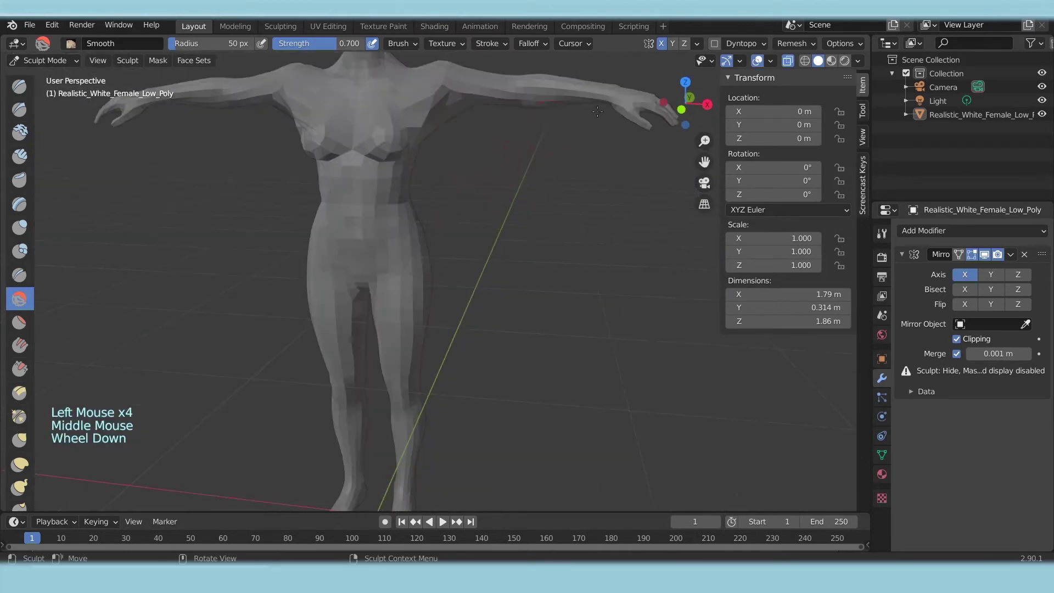
- Smooth the stretched underarm area between the chest and upper arm, continuing up over the shoulder
{"action": "left_click", "coordinate": [418, 231]}
{"action": "middle_click_drag", "start_coordinate": [417, 230], "coordinate": [409, 247], "text": "shift"}
{"action": "scroll", "coordinate": [409, 246], "scroll_direction": "down", "scroll_amount": 1}
{"action": "scroll", "coordinate": [409, 247], "scroll_direction": "up", "scroll_amount": 2}
{"action": "left_click", "coordinate": [409, 247]}
{"action": "left_click", "coordinate": [409, 247]}
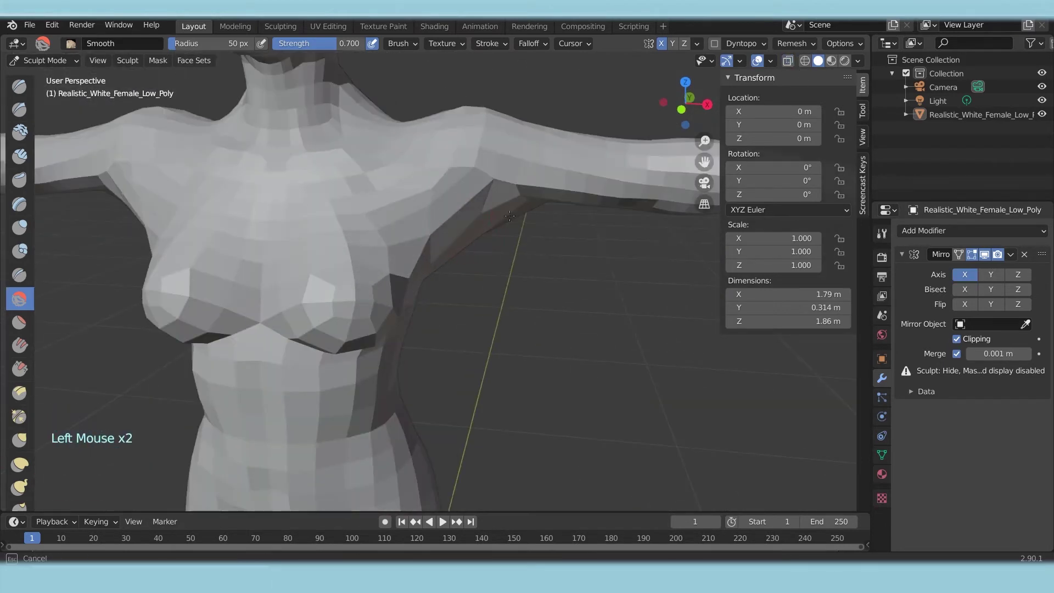
{"action": "left_click", "coordinate": [439, 230]}
{"action": "left_click", "coordinate": [434, 233]}
{"action": "left_click", "coordinate": [429, 215]}
{"action": "left_click", "coordinate": [421, 192]}
{"action": "left_click", "coordinate": [440, 188]}
{"action": "left_click", "coordinate": [434, 186]}
{"action": "left_click", "coordinate": [467, 154]}
{"action": "left_click", "coordinate": [492, 122]}
{"action": "left_click", "coordinate": [492, 122]}
{"action": "left_click", "coordinate": [484, 121]}
- Set the Smooth brush strength to 0.361 and soften the remaining ridges around the shoulder
{"action": "left_click_drag", "start_coordinate": [336, 43], "coordinate": [308, 44]}
{"action": "left_click", "coordinate": [478, 140]}
{"action": "left_click", "coordinate": [472, 129]}
{"action": "left_click", "coordinate": [465, 119]}
{"action": "middle_click_drag", "start_coordinate": [465, 231], "coordinate": [417, 252], "text": "alt"}
{"action": "scroll", "coordinate": [418, 253], "scroll_direction": "down", "scroll_amount": 2}
{"action": "middle_click_drag", "start_coordinate": [418, 253], "coordinate": [330, 258], "text": "shift"}
{"action": "mouse_move", "coordinate": [330, 258]}
{"action": "middle_mouse_down", "text": "shift"}
{"action": "mouse_move", "coordinate": [252, 149]}
{"action": "mouse_move", "coordinate": [269, 230]}
{"action": "middle_mouse_up", "text": "shift"}
{"action": "scroll", "coordinate": [308, 220], "scroll_direction": "up", "scroll_amount": 3}
{"action": "scroll", "coordinate": [286, 181], "scroll_direction": "up", "scroll_amount": 3}
{"action": "scroll", "coordinate": [252, 148], "scroll_direction": "up", "scroll_amount": 2}
{"action": "left_click", "coordinate": [234, 129]}
{"action": "left_click", "coordinate": [234, 129]}
{"action": "left_click", "coordinate": [235, 132]}
{"action": "left_click", "coordinate": [236, 133]}
- Smooth the transition from the side of the torso to the underarm with light strokes, undoing one stroke along the way
{"action": "mouse_move", "coordinate": [269, 230]}
{"action": "middle_mouse_down"}
{"action": "mouse_move", "coordinate": [258, 236]}
{"action": "mouse_move", "coordinate": [274, 236]}
{"action": "middle_mouse_up"}
{"action": "left_click", "coordinate": [263, 236]}
{"action": "left_click", "coordinate": [269, 236]}
{"action": "middle_click_drag", "start_coordinate": [275, 236], "coordinate": [308, 242], "text": "shift"}
{"action": "left_click", "coordinate": [285, 237]}
{"action": "left_click", "coordinate": [284, 237]}
{"action": "middle_click_drag", "start_coordinate": [308, 242], "coordinate": [357, 236], "text": "shift"}
{"action": "key", "text": "ctrl+z"}
{"action": "left_click", "coordinate": [384, 236]}
{"action": "mouse_move", "coordinate": [357, 237]}
{"action": "middle_mouse_down", "text": "shift"}
{"action": "mouse_move", "coordinate": [384, 236]}
{"action": "mouse_move", "coordinate": [383, 258]}
{"action": "middle_mouse_up", "text": "shift"}
{"action": "left_click", "coordinate": [383, 268]}
{"action": "middle_click_drag", "start_coordinate": [382, 258], "coordinate": [381, 247], "text": "shift"}
{"action": "left_click", "coordinate": [406, 242]}
{"action": "left_click", "coordinate": [423, 236]}
{"action": "left_click", "coordinate": [442, 225]}
{"action": "left_click", "coordinate": [458, 219]}
{"action": "middle_click_drag", "start_coordinate": [459, 219], "coordinate": [436, 228]}
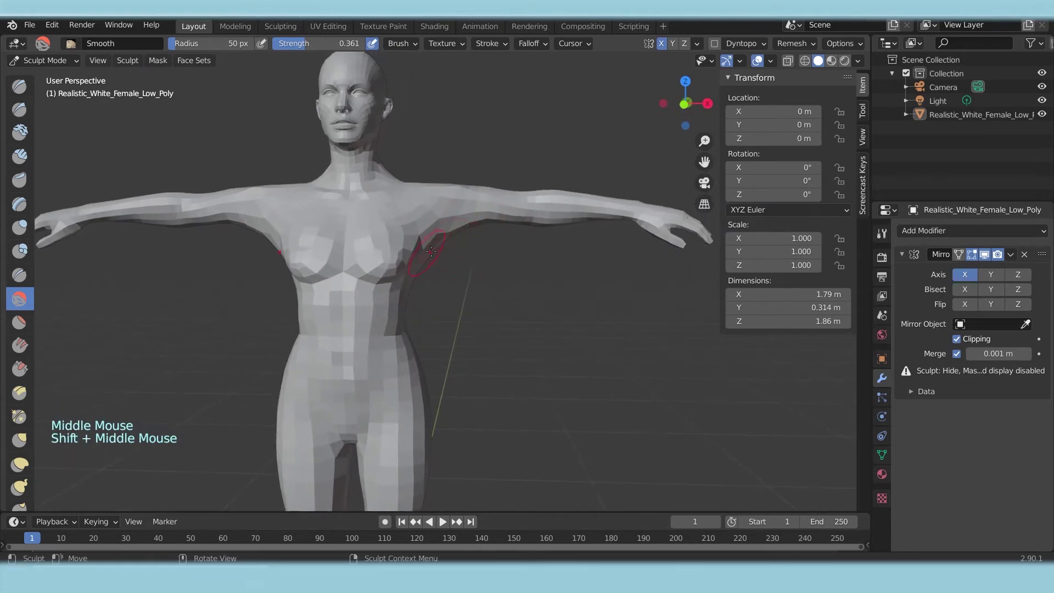
- Pull the sagging armpit surface in towards the shoulder with the Grab brush
{"action": "left_click", "coordinate": [20, 441]}
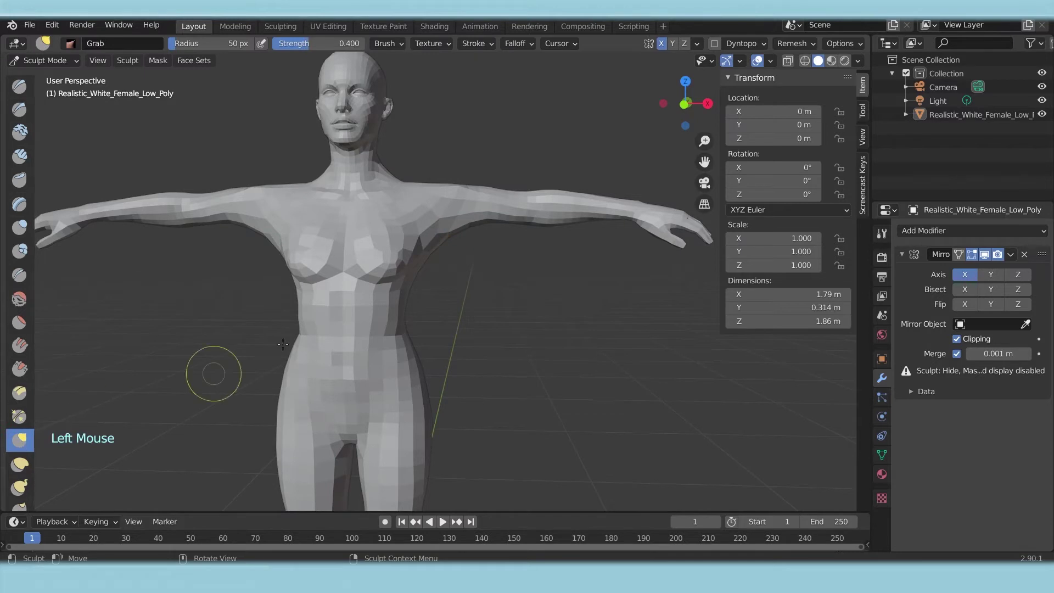
{"action": "left_click_drag", "start_coordinate": [438, 240], "coordinate": [414, 218]}
{"action": "left_click", "coordinate": [420, 229]}
{"action": "left_click", "coordinate": [420, 228]}
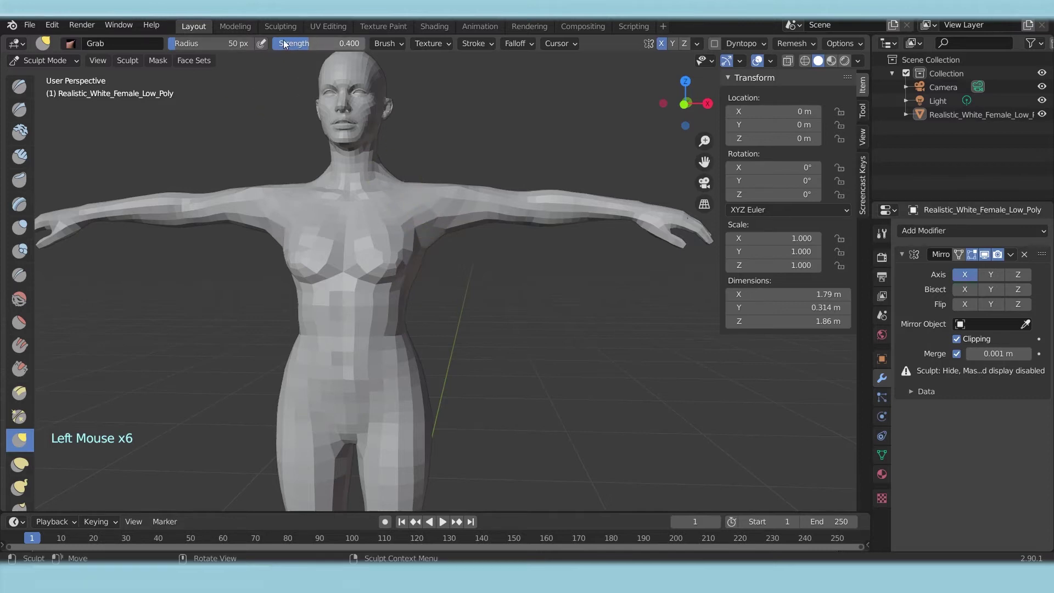
- Enlarge the Grab brush radius to 141 px and reshape the armpit and underarm from the front and side
{"action": "left_click_drag", "start_coordinate": [220, 44], "coordinate": [264, 43]}
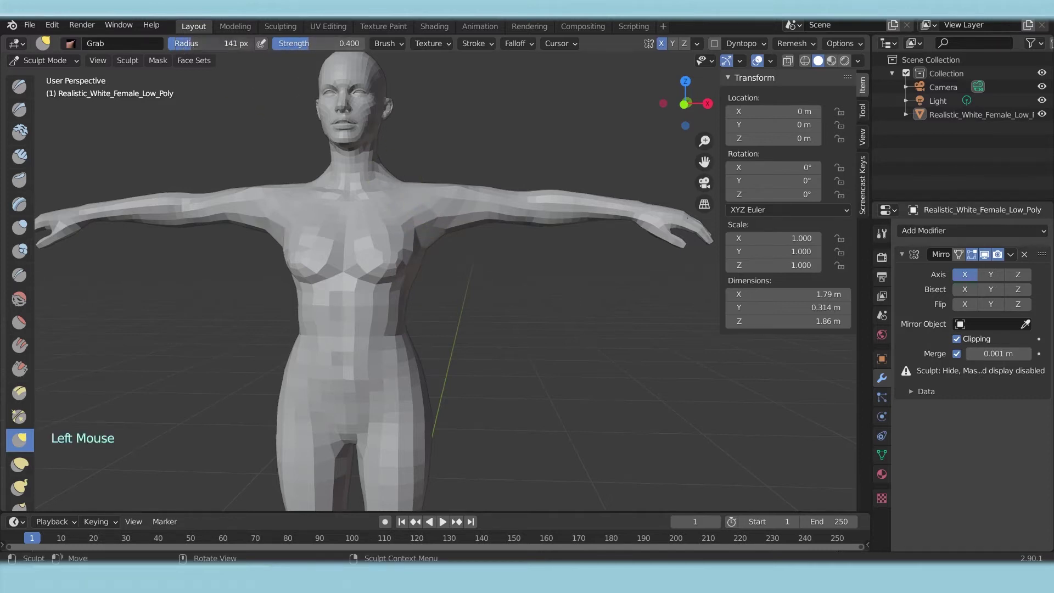
{"action": "mouse_move", "coordinate": [412, 258]}
{"action": "left_mouse_down"}
{"action": "mouse_move", "coordinate": [430, 223]}
{"action": "mouse_move", "coordinate": [423, 235]}
{"action": "left_mouse_up"}
{"action": "middle_click_drag", "start_coordinate": [424, 235], "coordinate": [519, 222]}
{"action": "mouse_move", "coordinate": [542, 247]}
{"action": "left_mouse_down"}
{"action": "mouse_move", "coordinate": [522, 254]}
{"action": "mouse_move", "coordinate": [565, 223]}
{"action": "mouse_move", "coordinate": [542, 213]}
{"action": "left_mouse_up"}
{"action": "left_click_drag", "start_coordinate": [533, 209], "coordinate": [521, 206]}
{"action": "middle_click_drag", "start_coordinate": [517, 226], "coordinate": [552, 249]}
{"action": "mouse_move", "coordinate": [628, 276]}
{"action": "middle_mouse_down"}
{"action": "mouse_move", "coordinate": [587, 264]}
{"action": "mouse_move", "coordinate": [460, 278]}
{"action": "mouse_move", "coordinate": [440, 242]}
{"action": "middle_mouse_up"}
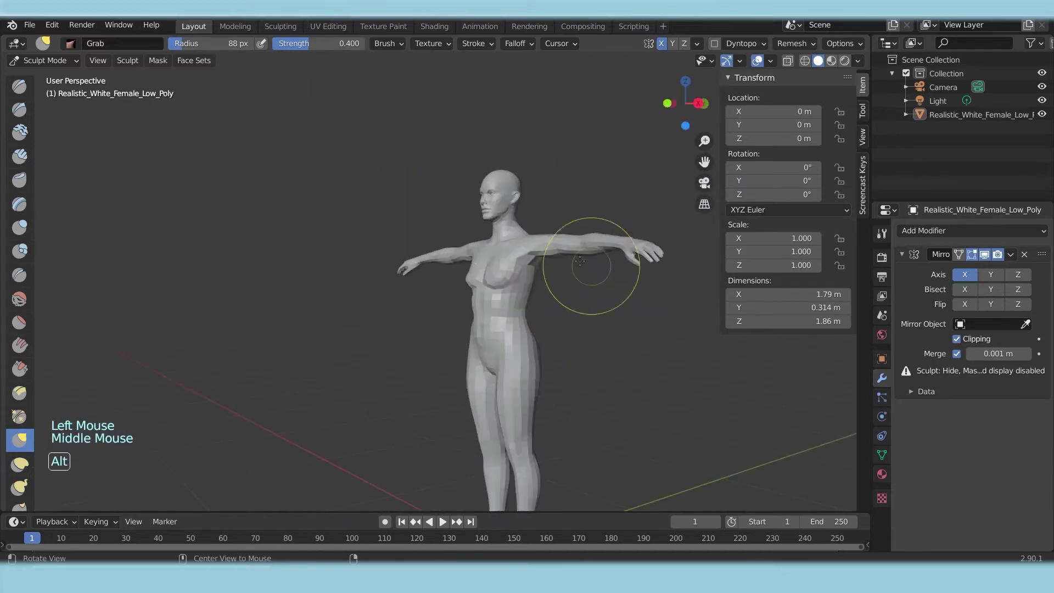
- Check the reshaped figure and return the body mesh to Object Mode
{"action": "scroll", "coordinate": [431, 226], "scroll_direction": "down", "scroll_amount": 1}
{"action": "scroll", "coordinate": [419, 302], "scroll_direction": "up", "scroll_amount": 4}
{"action": "middle_click_drag", "start_coordinate": [419, 302], "coordinate": [471, 224], "text": "alt"}
{"action": "scroll", "coordinate": [446, 302], "scroll_direction": "down", "scroll_amount": 4}
{"action": "middle_click_drag", "start_coordinate": [446, 303], "coordinate": [448, 253], "text": "shift"}
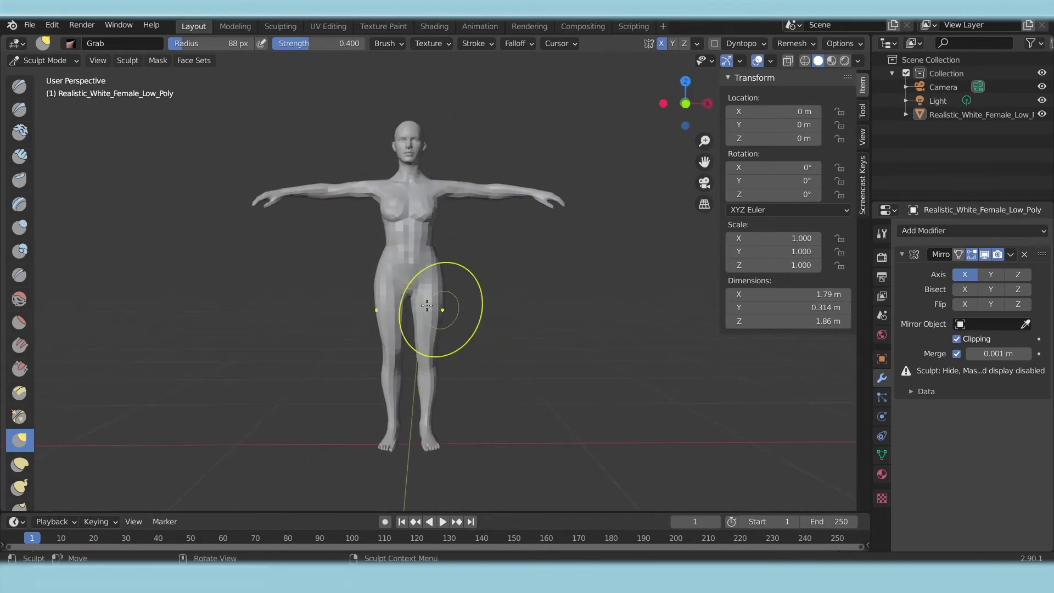
{"action": "left_click", "coordinate": [62, 59]}
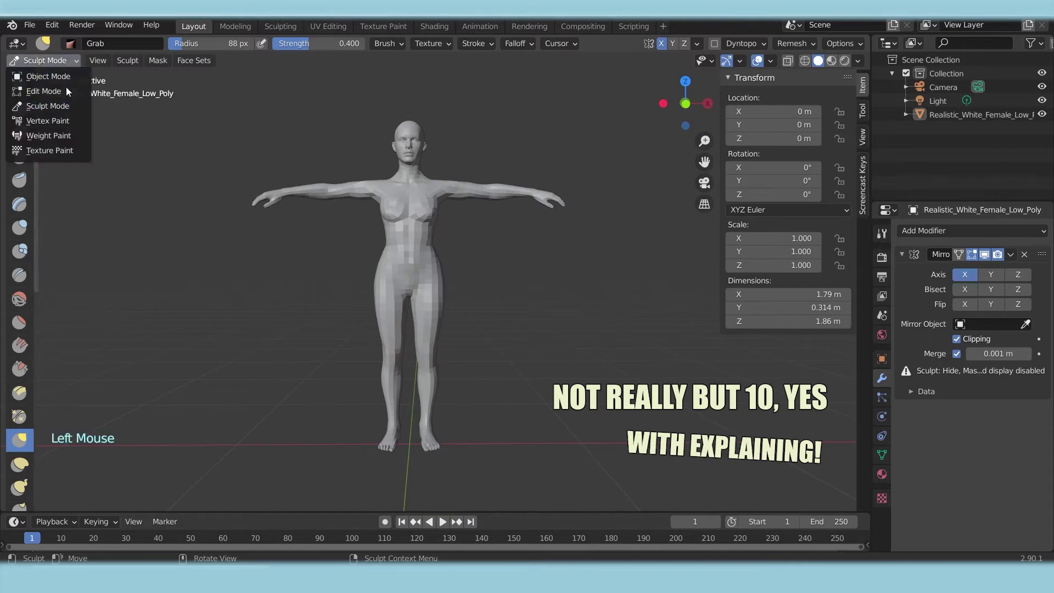
{"action": "left_click", "coordinate": [55, 71]}
{"action": "middle_click_drag", "start_coordinate": [472, 212], "coordinate": [484, 229], "text": "shift"}
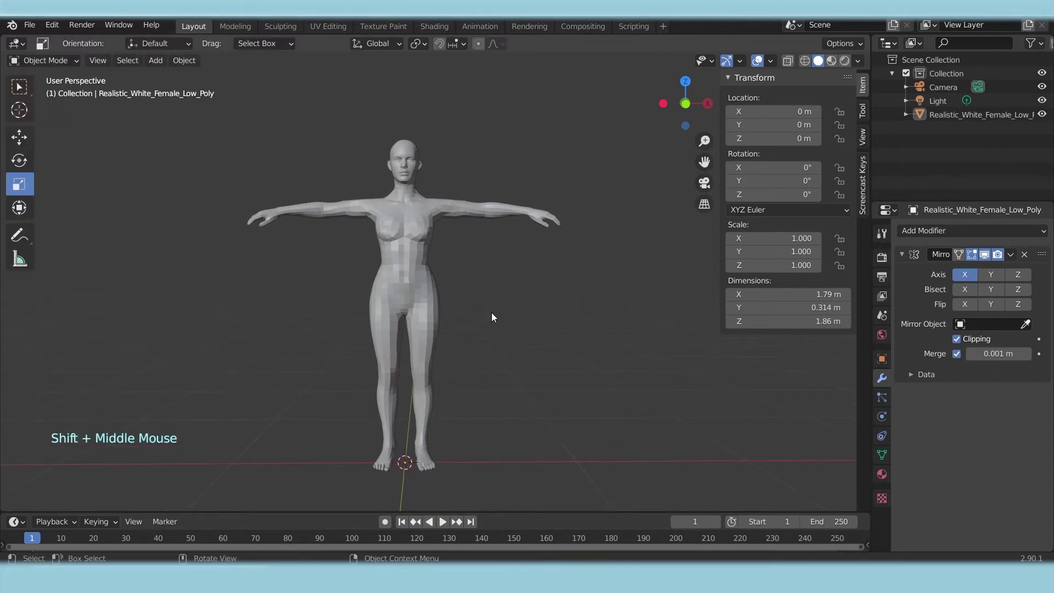
{"action": "middle_click_drag", "start_coordinate": [492, 312], "coordinate": [481, 306], "text": "shift"}
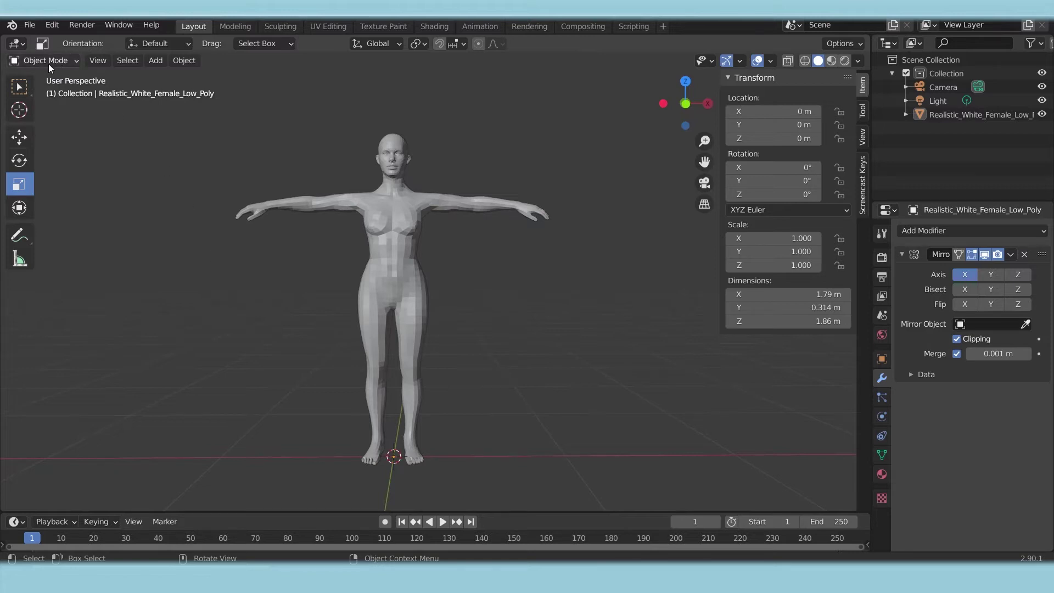
- Add a Human (Meta-Rig) armature and scale it uniformly to 0.926 to match the body's height
{"action": "left_click", "coordinate": [156, 61]}
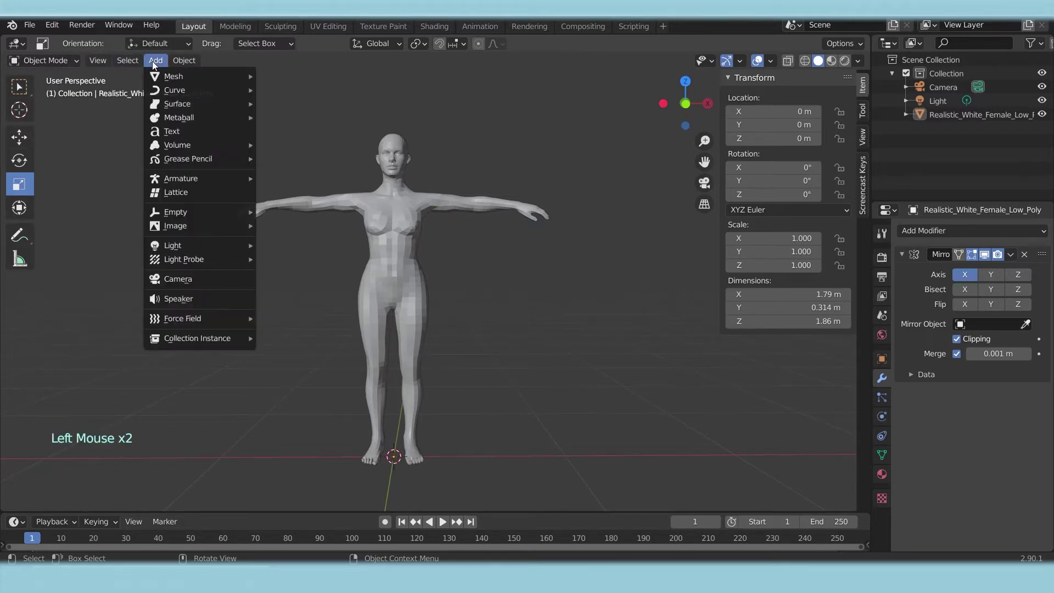
{"action": "mouse_move", "coordinate": [186, 179]}
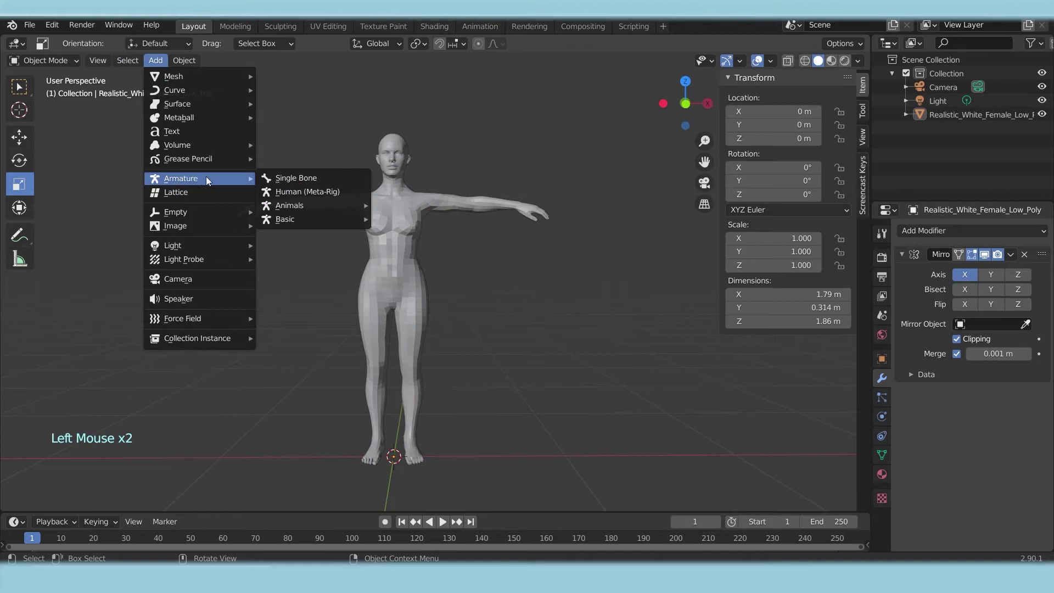
{"action": "left_click", "coordinate": [323, 193]}
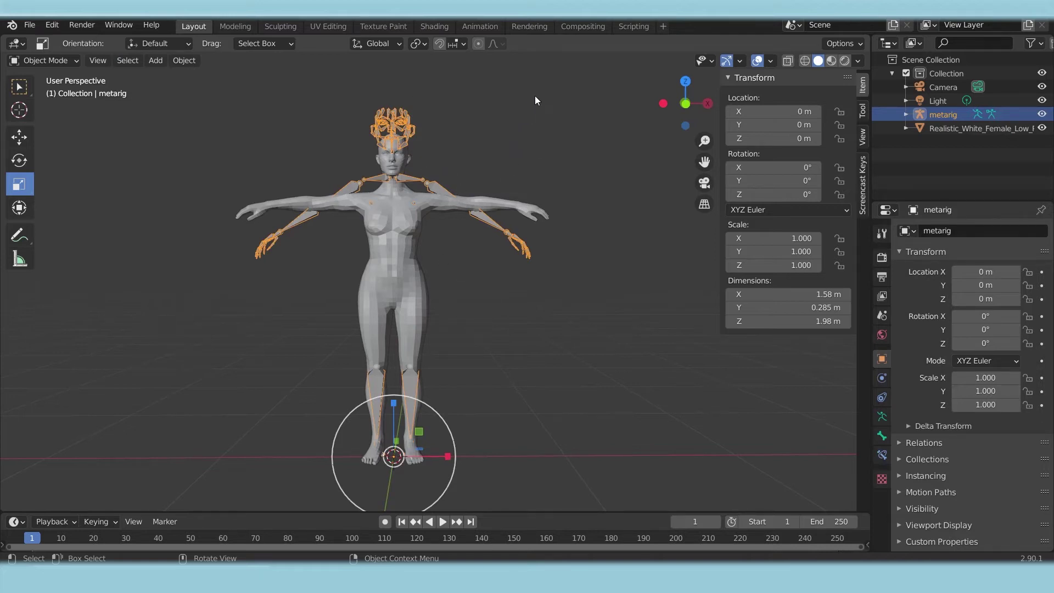
{"action": "key", "text": "s"}
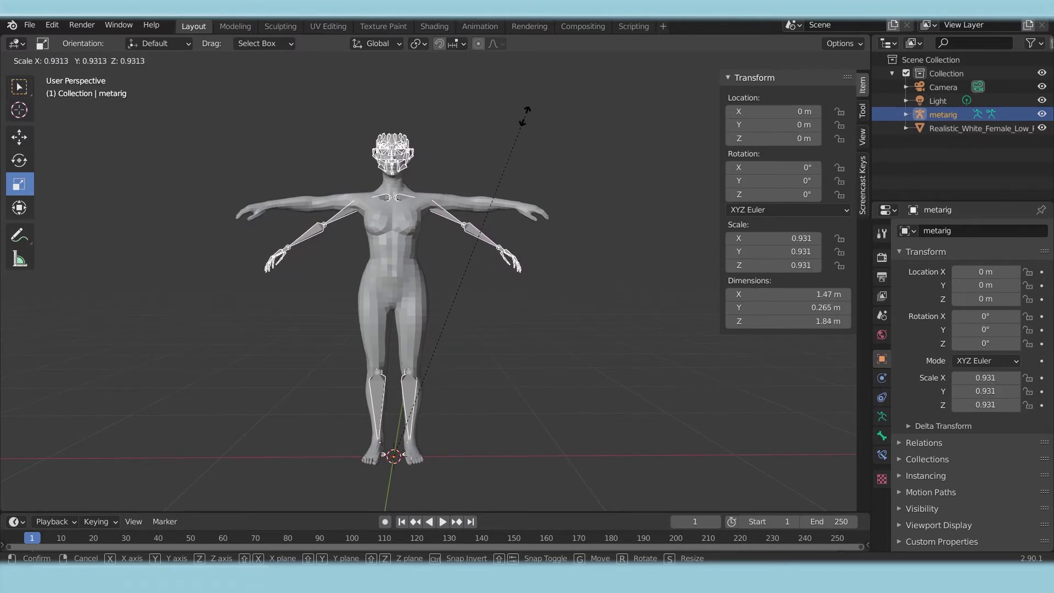
{"action": "left_click", "coordinate": [525, 119]}
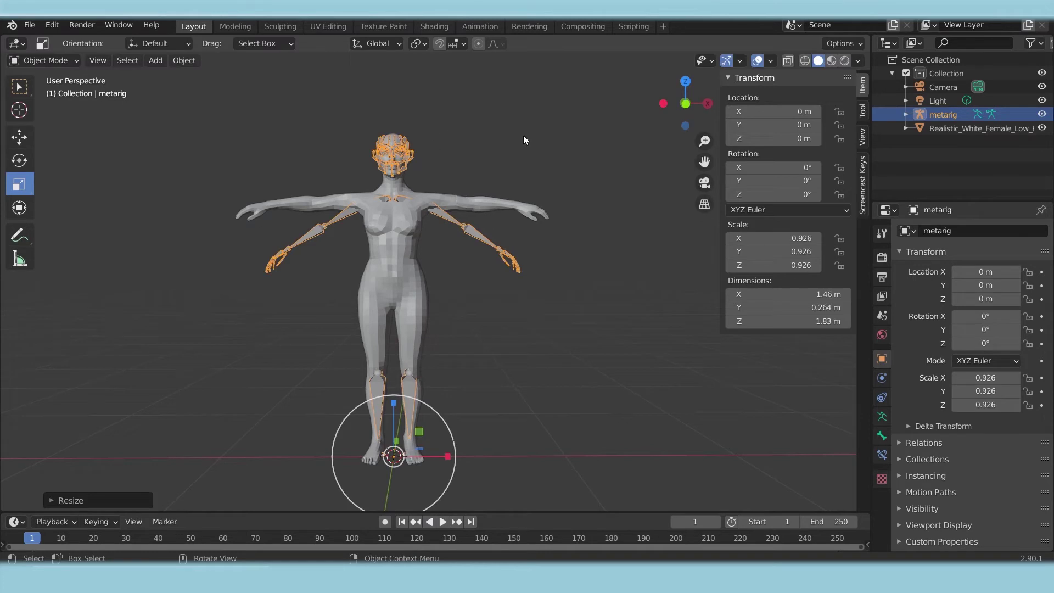
- Set the metarig's viewport display to In Front so its bones show through the body
{"action": "middle_click_drag", "start_coordinate": [442, 137], "coordinate": [463, 146], "text": "shift"}
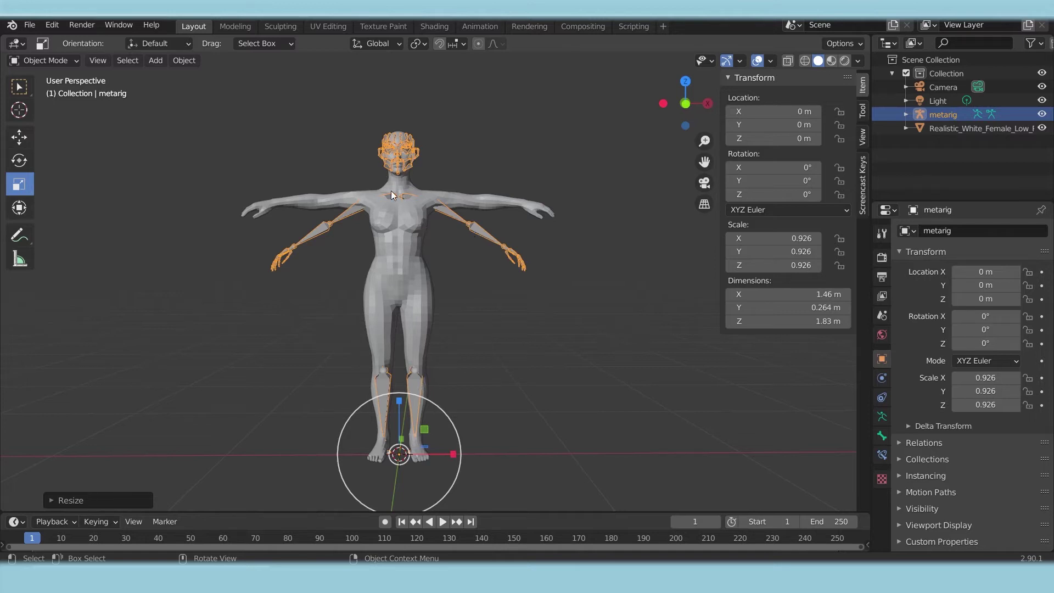
{"action": "middle_click_drag", "start_coordinate": [386, 230], "coordinate": [434, 181], "text": "alt"}
{"action": "middle_click_drag", "start_coordinate": [449, 255], "coordinate": [572, 256], "text": "alt"}
{"action": "middle_click_drag", "start_coordinate": [552, 351], "coordinate": [555, 331], "text": "shift"}
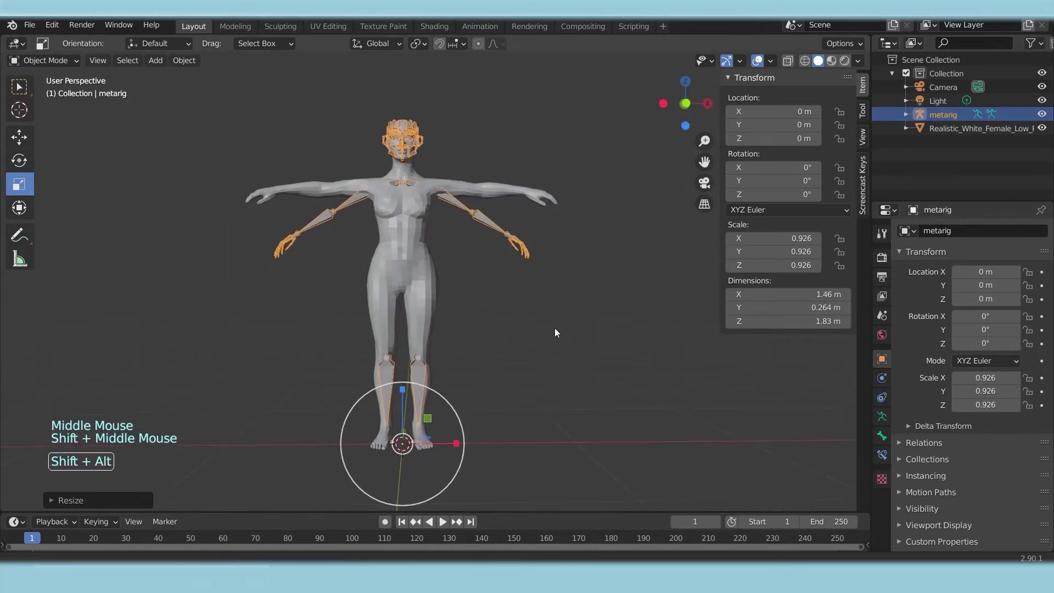
{"action": "left_click", "coordinate": [944, 114]}
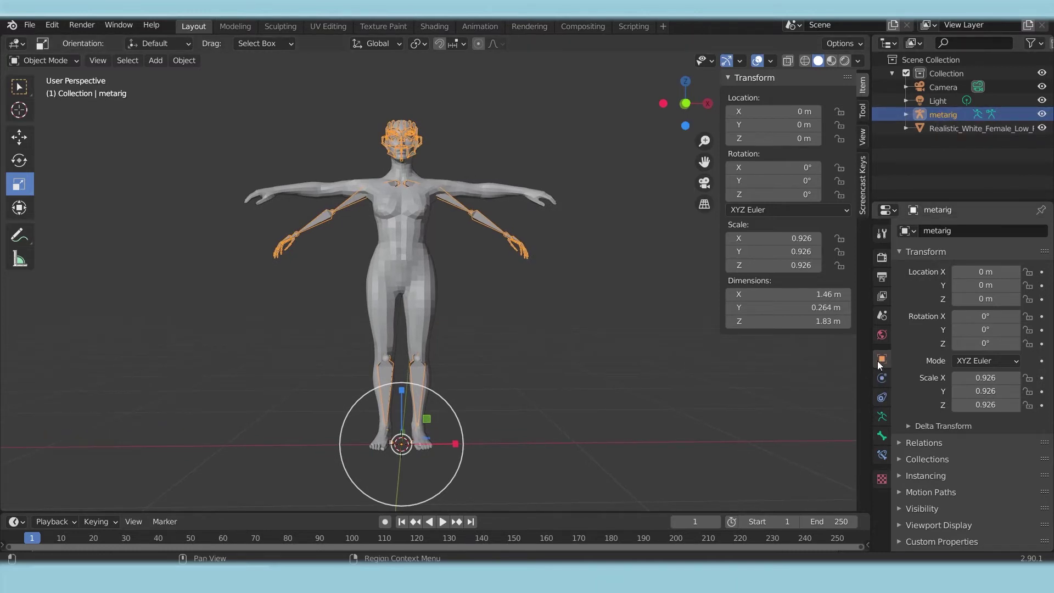
{"action": "left_click", "coordinate": [899, 525]}
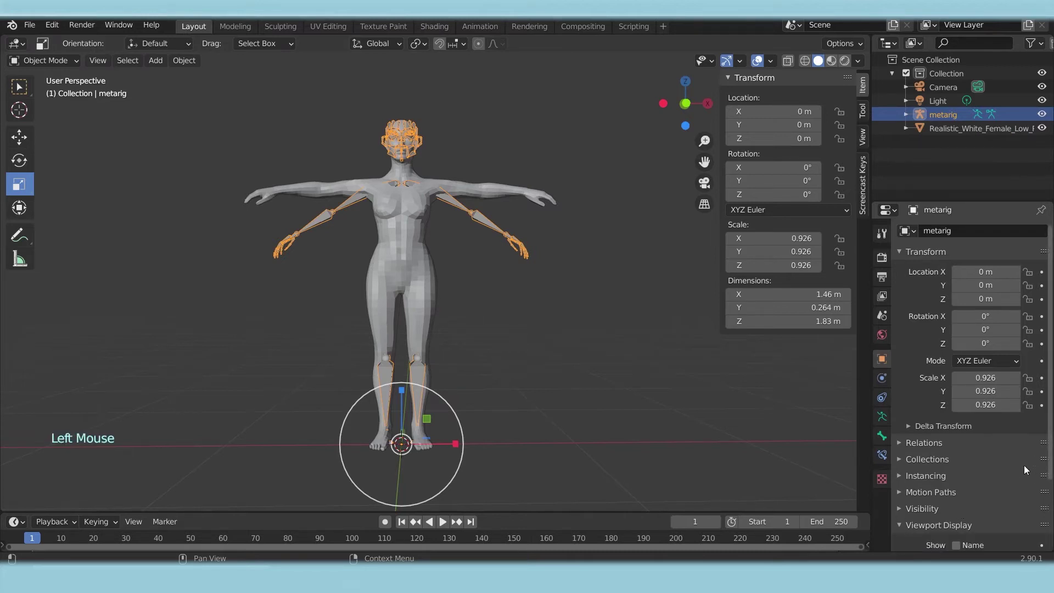
{"action": "scroll", "coordinate": [1024, 466], "scroll_direction": "down", "scroll_amount": 4}
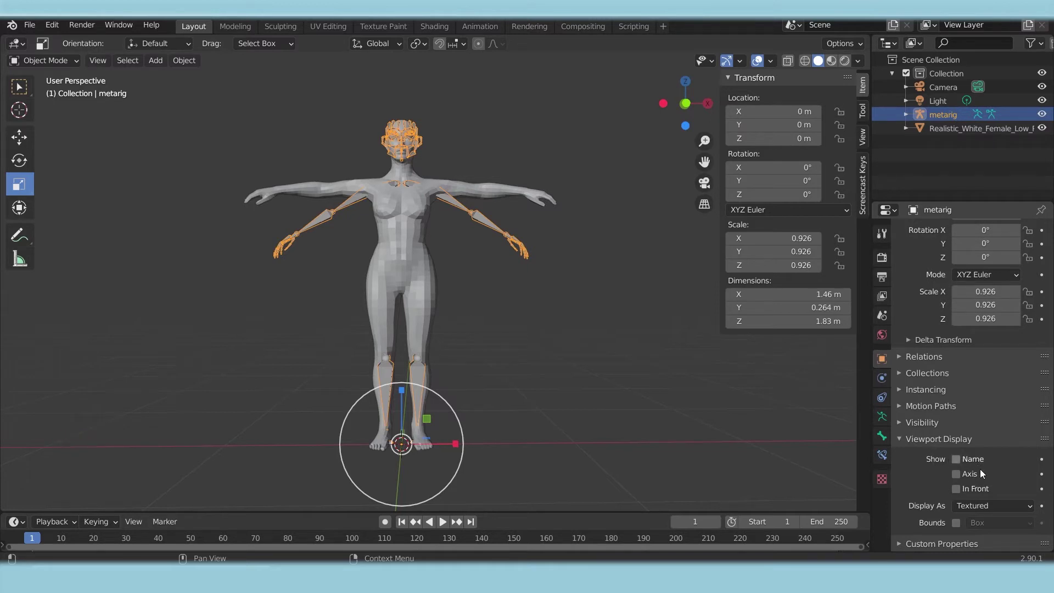
{"action": "left_click", "coordinate": [956, 489]}
- Examine how the metarig's bones line up with the body, from the legs to the head
{"action": "middle_click_drag", "start_coordinate": [407, 240], "coordinate": [436, 321], "text": "alt"}
{"action": "middle_click_drag", "start_coordinate": [436, 321], "coordinate": [444, 333], "text": "shift"}
{"action": "scroll", "coordinate": [443, 332], "scroll_direction": "up", "scroll_amount": 6}
{"action": "scroll", "coordinate": [443, 335], "scroll_direction": "down", "scroll_amount": 4}
{"action": "mouse_move", "coordinate": [448, 268]}
{"action": "middle_mouse_down", "text": "shift"}
{"action": "mouse_move", "coordinate": [461, 269]}
{"action": "mouse_move", "coordinate": [459, 259]}
{"action": "middle_mouse_up", "text": "shift"}
{"action": "scroll", "coordinate": [447, 150], "scroll_direction": "up", "scroll_amount": 2}
{"action": "scroll", "coordinate": [453, 156], "scroll_direction": "down", "scroll_amount": 1}
{"action": "middle_click_drag", "start_coordinate": [453, 156], "coordinate": [452, 199], "text": "shift"}
{"action": "scroll", "coordinate": [416, 185], "scroll_direction": "up", "scroll_amount": 3}
{"action": "middle_click_drag", "start_coordinate": [396, 160], "coordinate": [528, 152]}
{"action": "middle_click_drag", "start_coordinate": [581, 224], "coordinate": [463, 189], "text": "alt"}
- Apply all transforms to the metarig
{"action": "scroll", "coordinate": [480, 114], "scroll_direction": "down", "scroll_amount": 4}
{"action": "scroll", "coordinate": [485, 288], "scroll_direction": "down", "scroll_amount": 2}
{"action": "middle_click_drag", "start_coordinate": [485, 288], "coordinate": [417, 193], "text": "shift"}
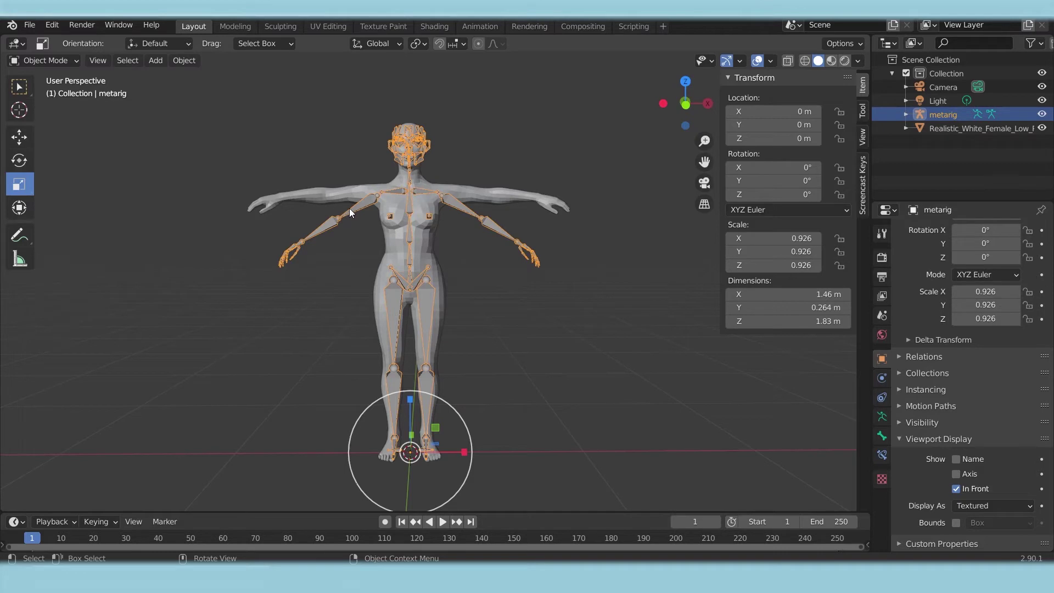
{"action": "key", "text": "ctrl+a"}
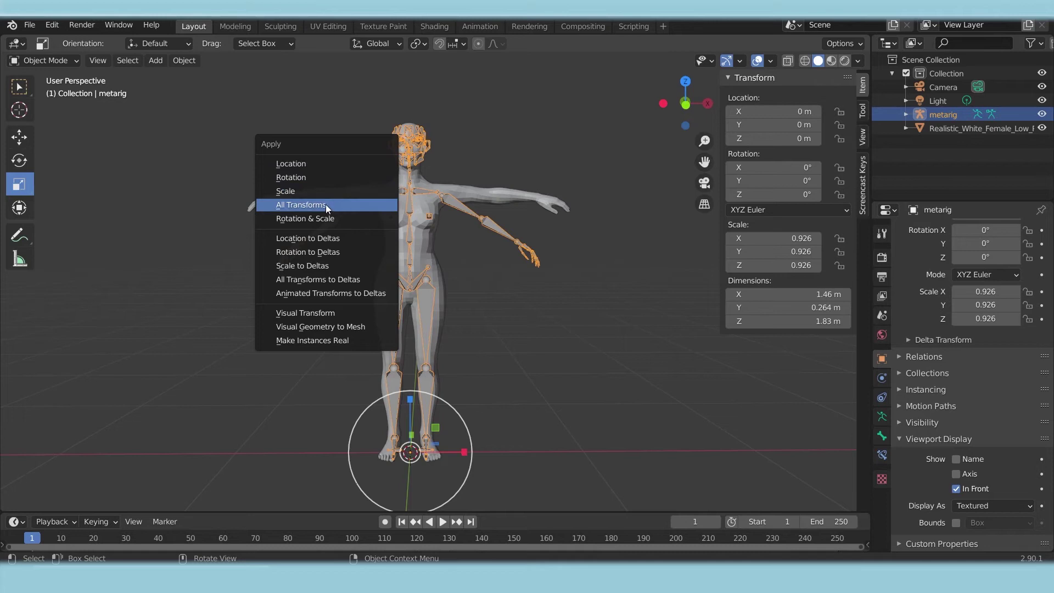
{"action": "left_click", "coordinate": [305, 204]}
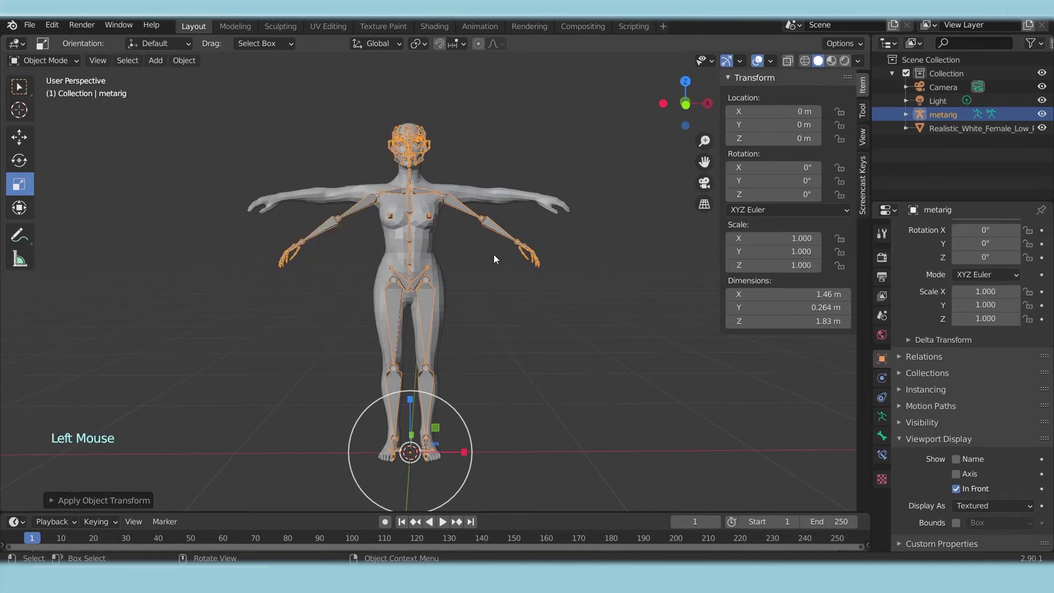
- Open the metarig in Edit Mode and turn on X-axis mirroring for its bones
{"action": "left_click", "coordinate": [482, 344]}
{"action": "left_click", "coordinate": [456, 206]}
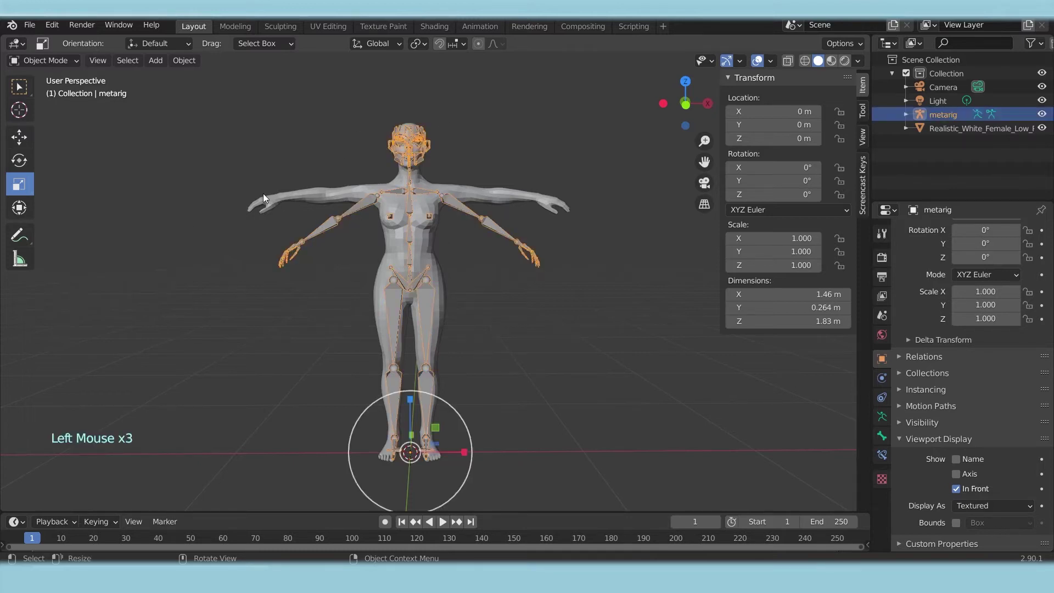
{"action": "left_click", "coordinate": [57, 62]}
{"action": "left_click", "coordinate": [60, 90]}
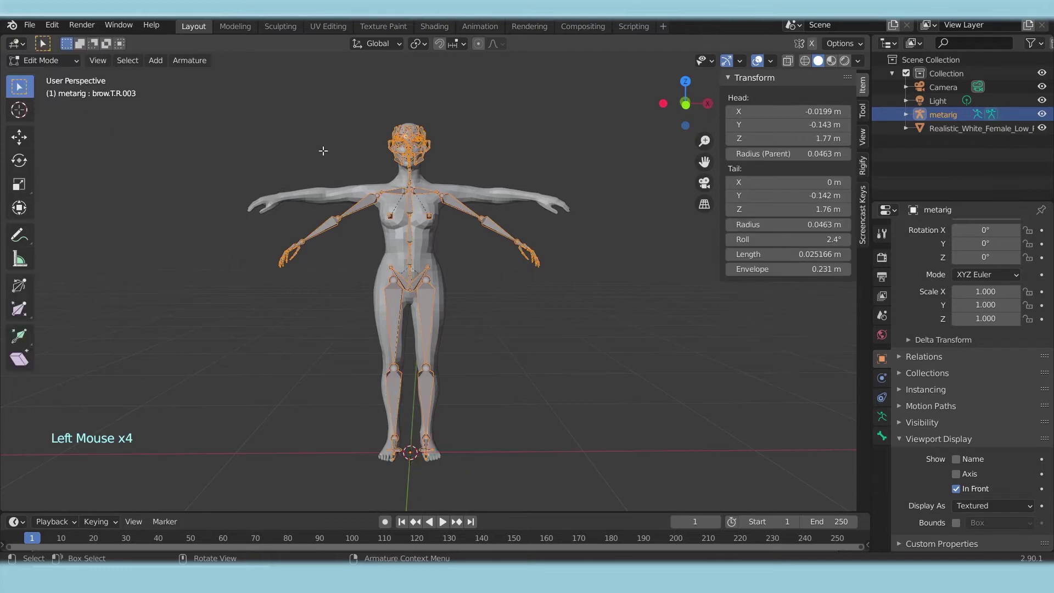
{"action": "scroll", "coordinate": [450, 329], "scroll_direction": "up", "scroll_amount": 5}
{"action": "scroll", "coordinate": [447, 301], "scroll_direction": "down", "scroll_amount": 1, "text": "shift"}
{"action": "scroll", "coordinate": [464, 304], "scroll_direction": "down", "scroll_amount": 1, "text": "alt+shift"}
{"action": "scroll", "coordinate": [472, 269], "scroll_direction": "down", "scroll_amount": 4}
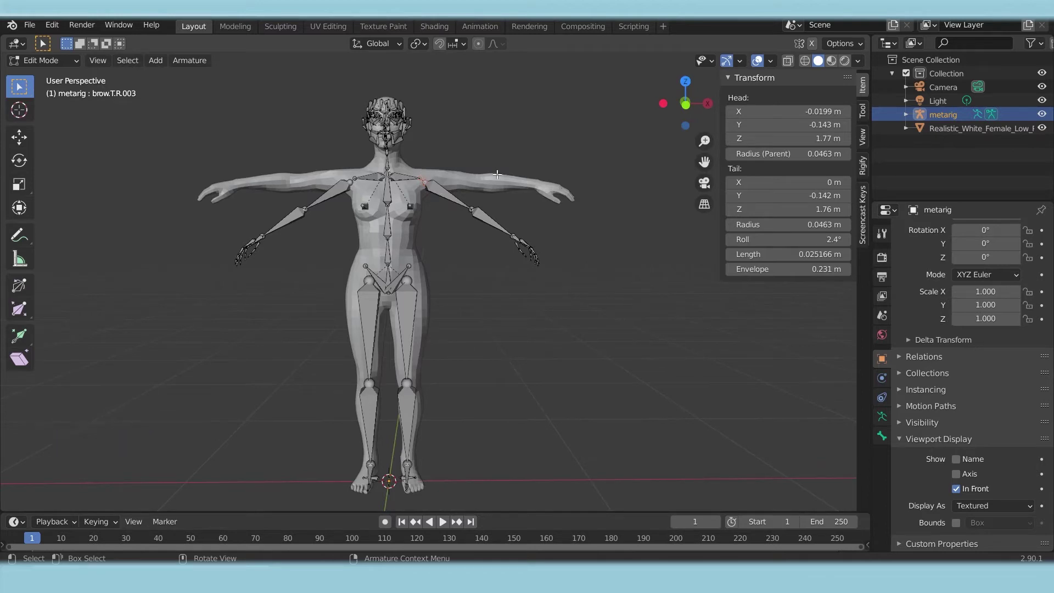
{"action": "middle_click_drag", "start_coordinate": [486, 270], "coordinate": [447, 308], "text": "shift"}
{"action": "scroll", "coordinate": [447, 319], "scroll_direction": "up", "scroll_amount": 5}
{"action": "scroll", "coordinate": [446, 326], "scroll_direction": "down", "scroll_amount": 5}
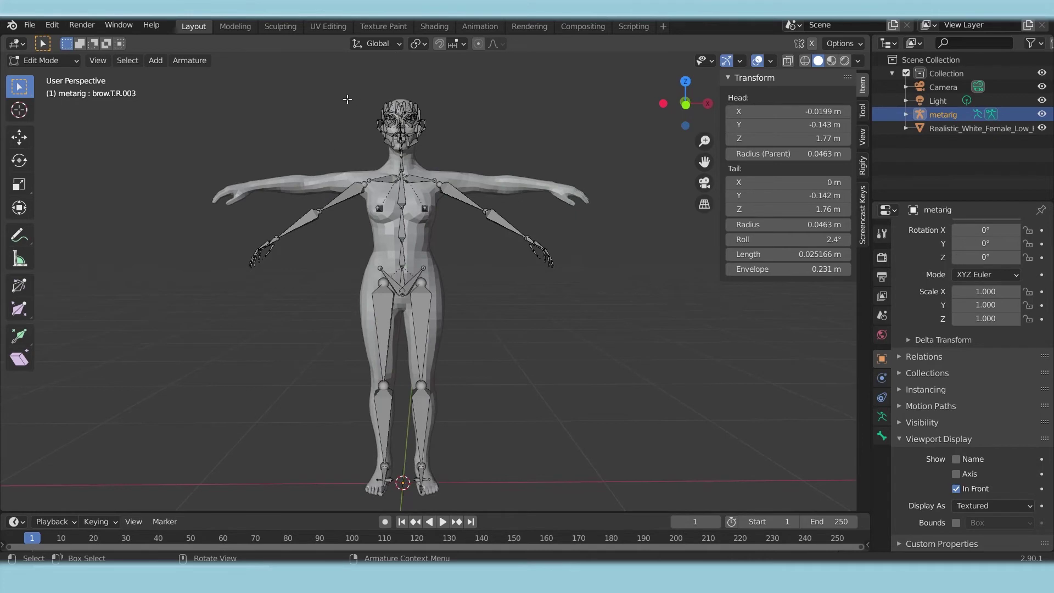
{"action": "left_click", "coordinate": [812, 44]}
- Try moving a shoulder joint and an elbow joint to test the mirrored editing, undoing both moves
{"action": "mouse_move", "coordinate": [437, 183]}
{"action": "left_mouse_down"}
{"action": "mouse_move", "coordinate": [446, 157]}
{"action": "mouse_move", "coordinate": [442, 198]}
{"action": "mouse_move", "coordinate": [443, 176]}
{"action": "left_mouse_up"}
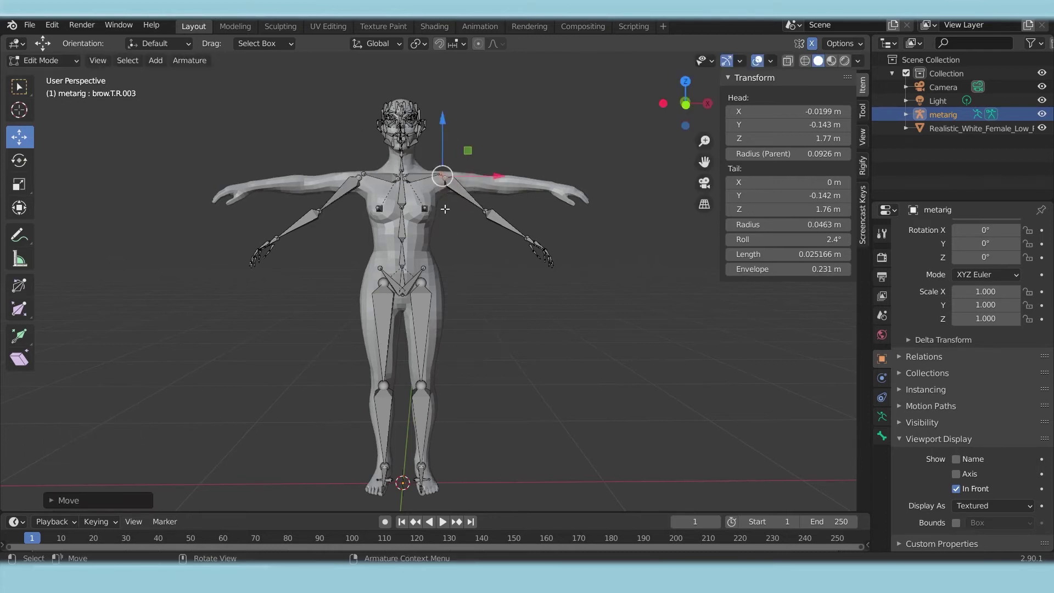
{"action": "key", "text": "ctrl+z"}
{"action": "left_click_drag", "start_coordinate": [319, 211], "coordinate": [305, 194]}
{"action": "key", "text": "ctrl+z"}
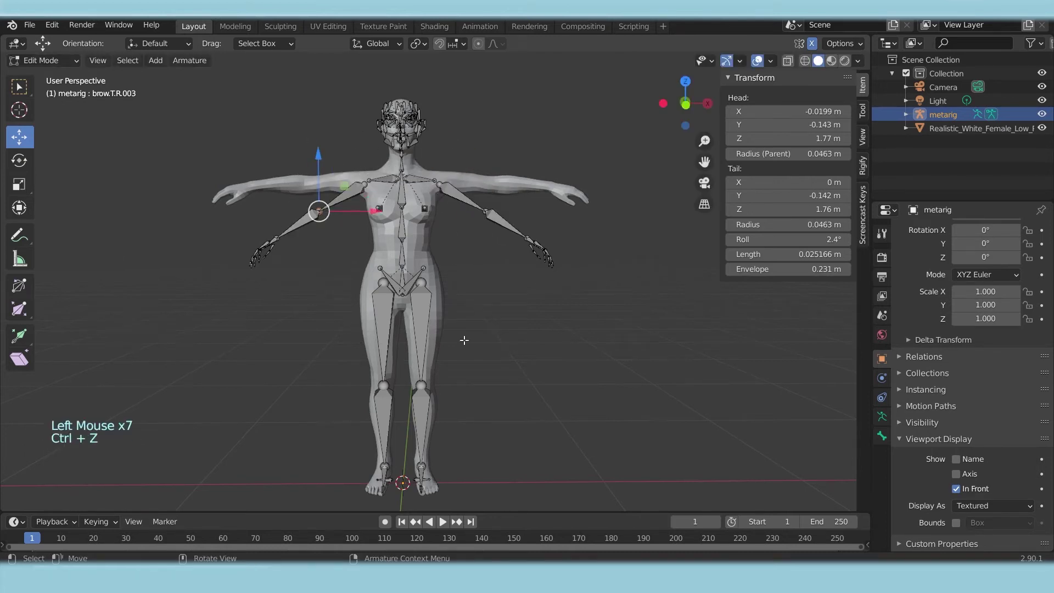
- Move the pelvis bone tip outward about 0.03 m and the thigh head out to about X 0.133 m at the hips
{"action": "left_click", "coordinate": [449, 138]}
{"action": "scroll", "coordinate": [421, 174], "scroll_direction": "up", "scroll_amount": 9}
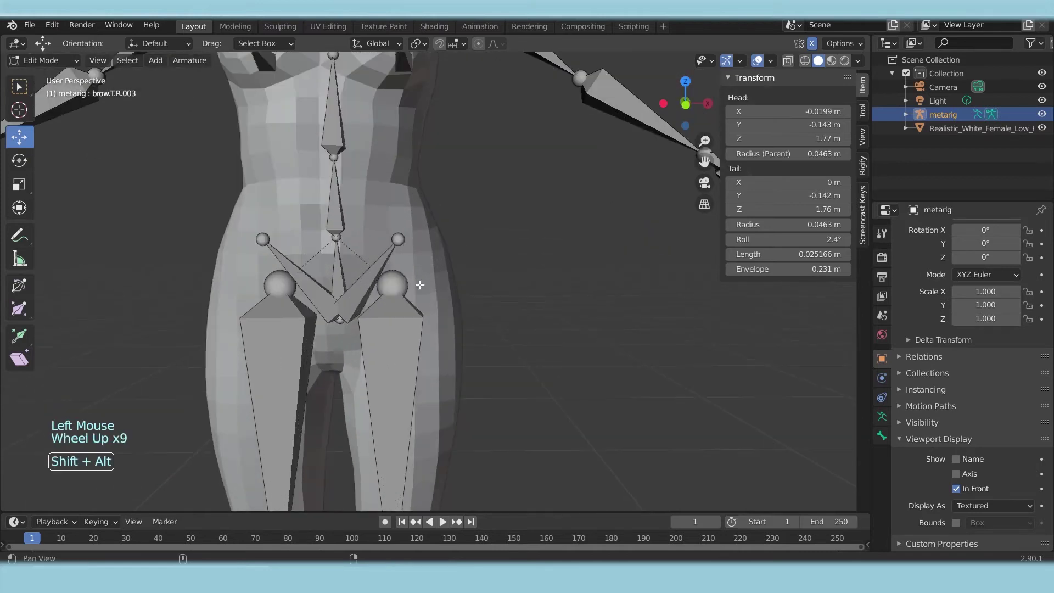
{"action": "middle_click_drag", "start_coordinate": [395, 214], "coordinate": [412, 161], "text": "shift"}
{"action": "left_click_drag", "start_coordinate": [413, 161], "coordinate": [450, 204]}
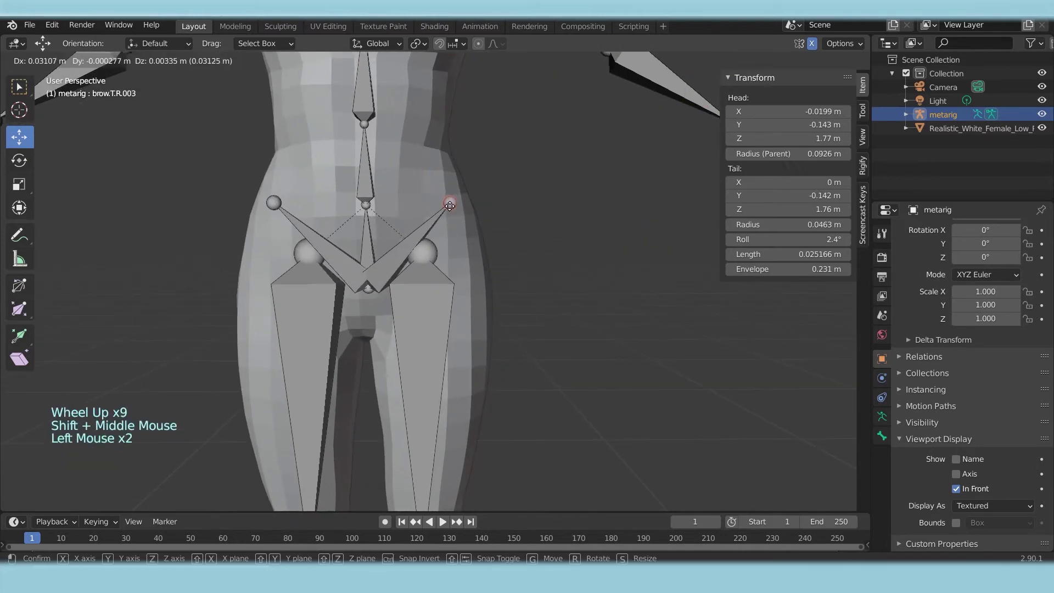
{"action": "left_click", "coordinate": [436, 255]}
{"action": "left_click_drag", "start_coordinate": [436, 255], "coordinate": [447, 254]}
{"action": "middle_click_drag", "start_coordinate": [453, 304], "coordinate": [489, 143], "text": "shift"}
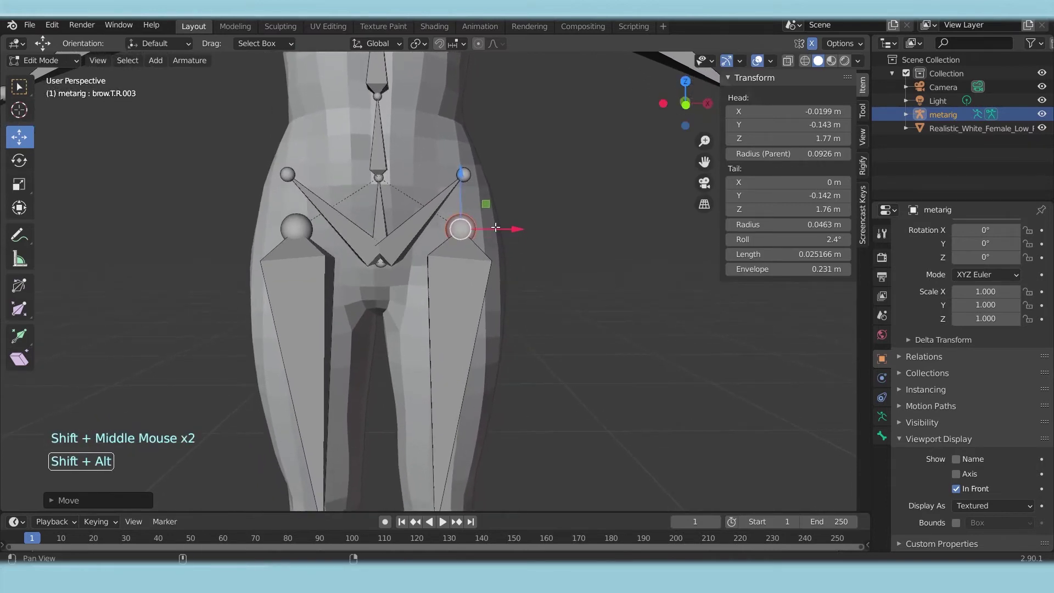
- Try repositioning the knee joint and undo the moves
{"action": "scroll", "coordinate": [488, 142], "scroll_direction": "up", "scroll_amount": 6}
{"action": "scroll", "coordinate": [489, 142], "scroll_direction": "down", "scroll_amount": 8}
{"action": "scroll", "coordinate": [489, 142], "scroll_direction": "down", "scroll_amount": 5}
{"action": "middle_click_drag", "start_coordinate": [473, 330], "coordinate": [459, 238], "text": "shift"}
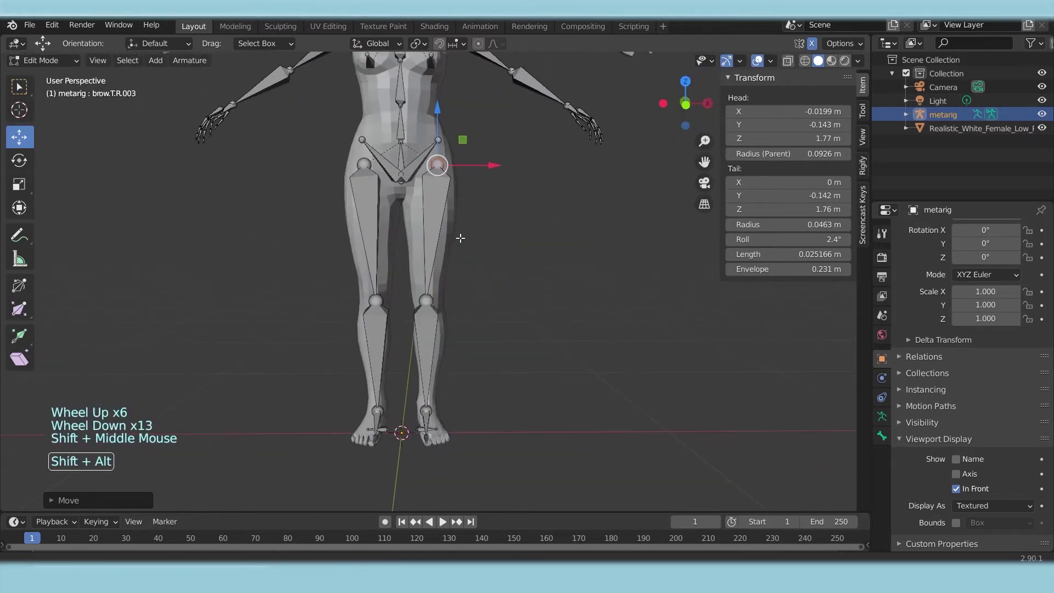
{"action": "scroll", "coordinate": [439, 354], "scroll_direction": "up", "scroll_amount": 5}
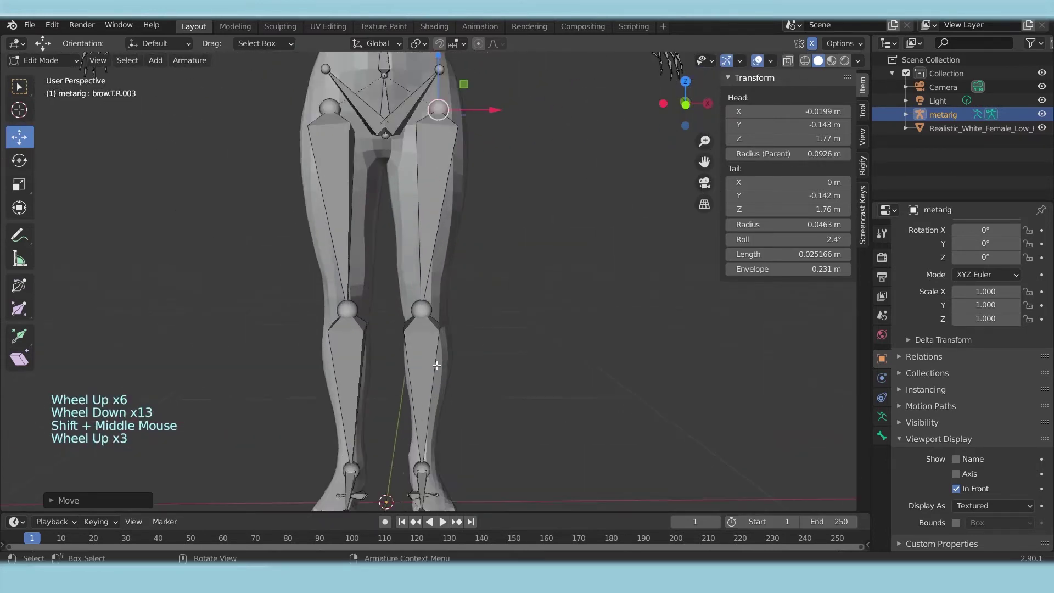
{"action": "left_click", "coordinate": [417, 317]}
{"action": "left_click_drag", "start_coordinate": [417, 323], "coordinate": [397, 313]}
{"action": "key", "text": "ctrl+z"}
{"action": "left_click", "coordinate": [473, 347]}
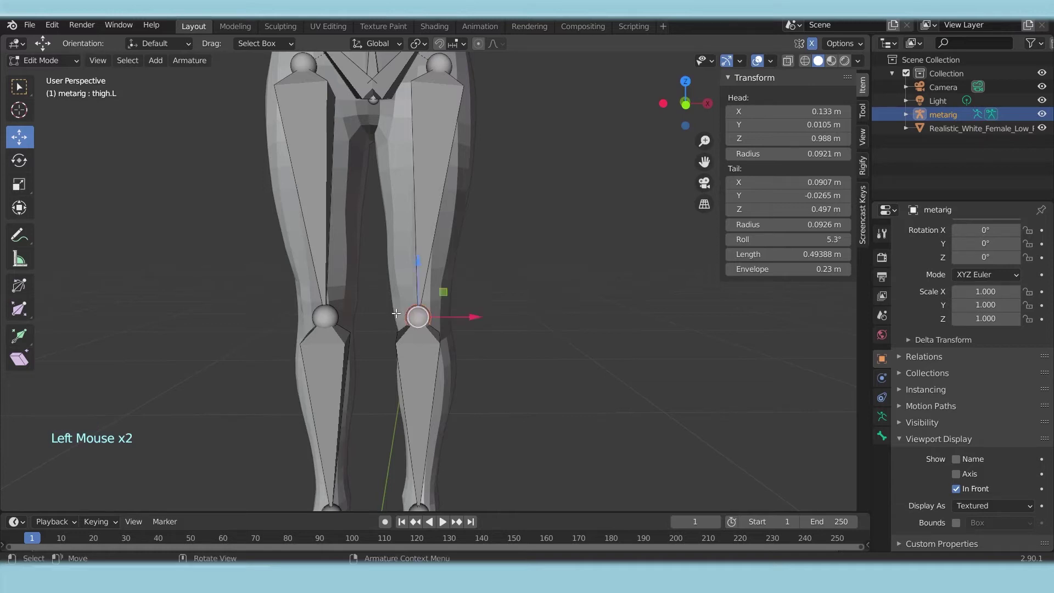
{"action": "left_click_drag", "start_coordinate": [483, 346], "coordinate": [415, 308]}
{"action": "key", "text": "ctrl+z"}
{"action": "left_click", "coordinate": [487, 365]}
{"action": "middle_click_drag", "start_coordinate": [464, 300], "coordinate": [468, 336], "text": "shift"}
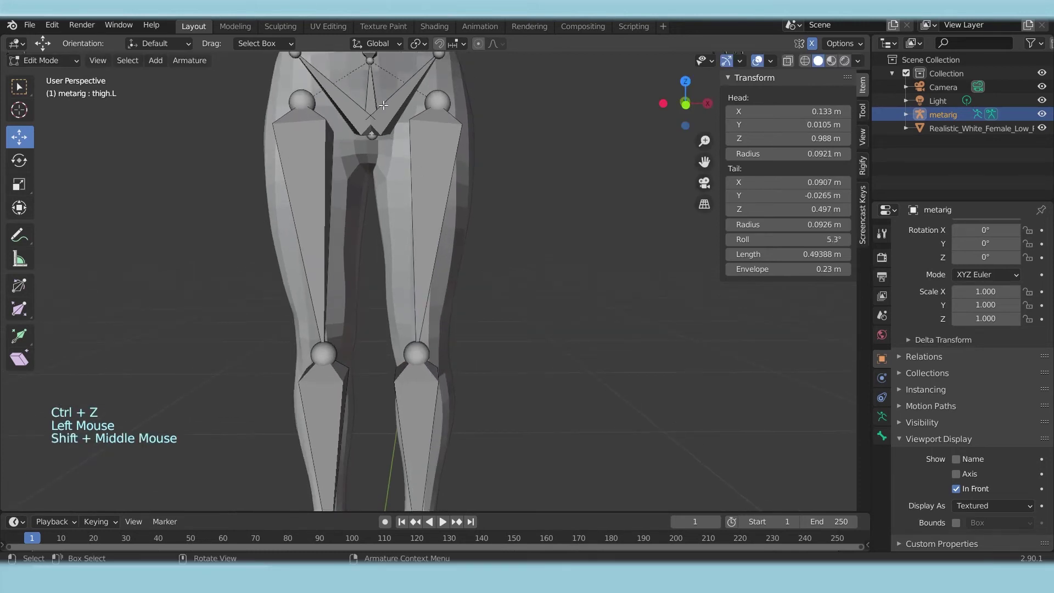
- Align the ankle and foot joints with the model's feet in the front view
{"action": "middle_click_drag", "start_coordinate": [379, 134], "coordinate": [385, 217], "text": "shift"}
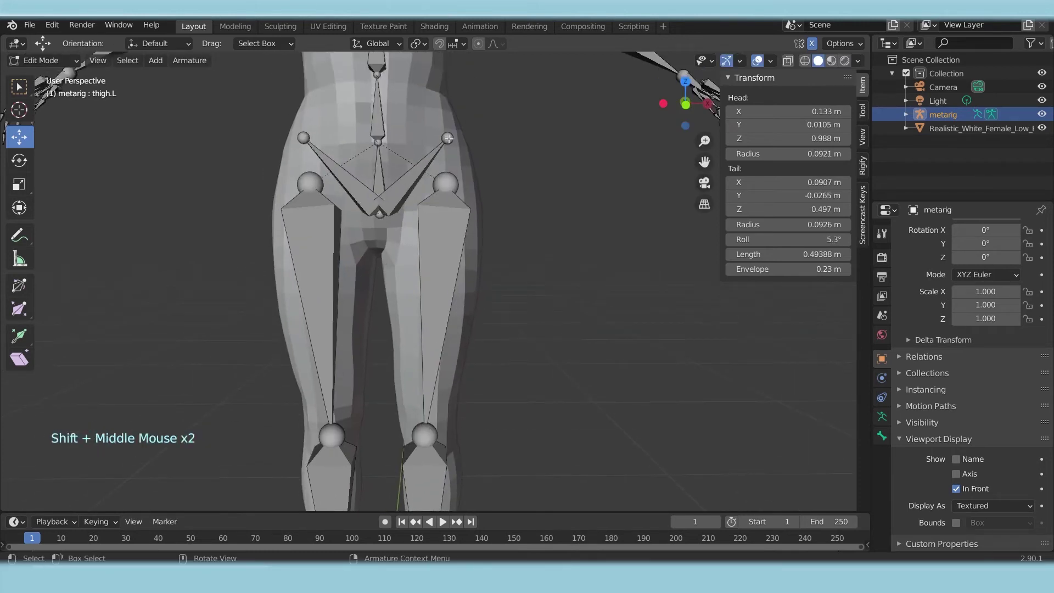
{"action": "middle_click_drag", "start_coordinate": [420, 223], "coordinate": [419, 184], "text": "shift"}
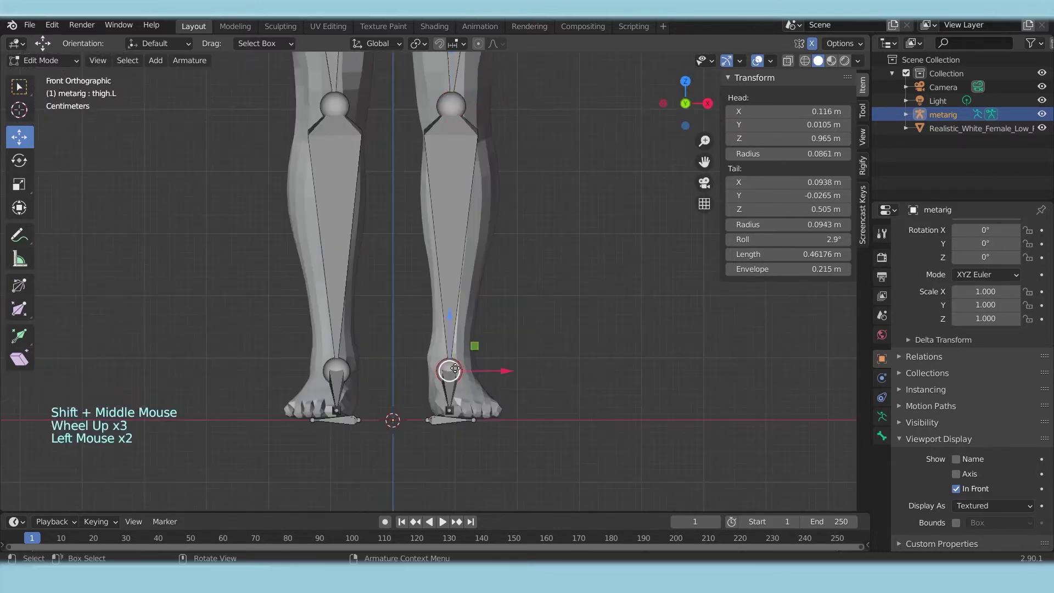
{"action": "left_click", "coordinate": [454, 427]}
{"action": "left_click_drag", "start_coordinate": [453, 427], "coordinate": [491, 413]}
{"action": "left_click", "coordinate": [447, 367]}
{"action": "left_click", "coordinate": [336, 367]}
{"action": "scroll", "coordinate": [535, 269], "scroll_direction": "up", "scroll_amount": 3}
{"action": "middle_click_drag", "start_coordinate": [534, 269], "coordinate": [496, 318], "text": "shift"}
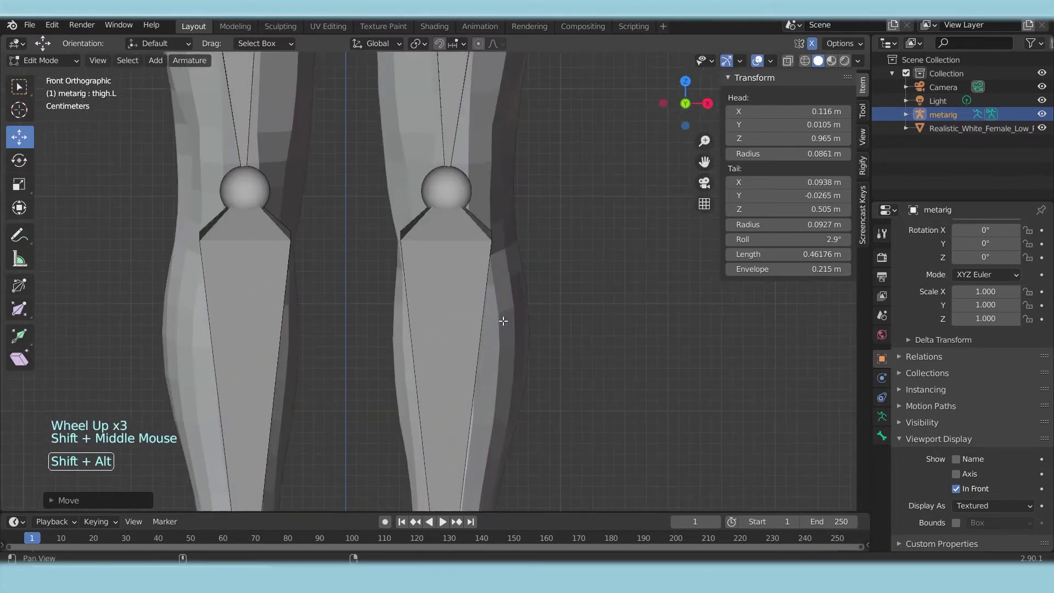
- Move the shoulder joint into the body's shoulder and raise the elbow joint onto the outstretched arm's elbow
{"action": "scroll", "coordinate": [509, 176], "scroll_direction": "down", "scroll_amount": 4}
{"action": "middle_click_drag", "start_coordinate": [508, 176], "coordinate": [494, 385], "text": "shift"}
{"action": "middle_click_drag", "start_coordinate": [483, 165], "coordinate": [467, 330], "text": "shift"}
{"action": "middle_click_drag", "start_coordinate": [459, 107], "coordinate": [459, 227], "text": "shift"}
{"action": "left_click", "coordinate": [473, 215]}
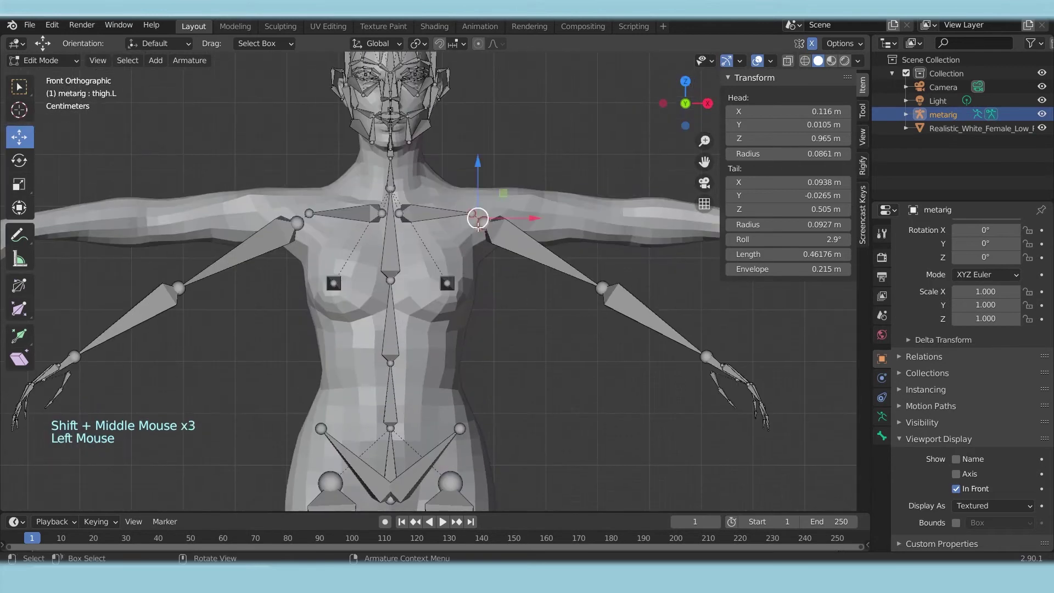
{"action": "left_click_drag", "start_coordinate": [474, 216], "coordinate": [472, 207]}
{"action": "middle_click_drag", "start_coordinate": [473, 206], "coordinate": [386, 194], "text": "shift"}
{"action": "left_click", "coordinate": [516, 273]}
{"action": "left_click_drag", "start_coordinate": [516, 273], "coordinate": [525, 213]}
- Move the hand and finger bones up to the wrist of the outstretched arm
{"action": "middle_click_drag", "start_coordinate": [519, 283], "coordinate": [448, 285], "text": "shift"}
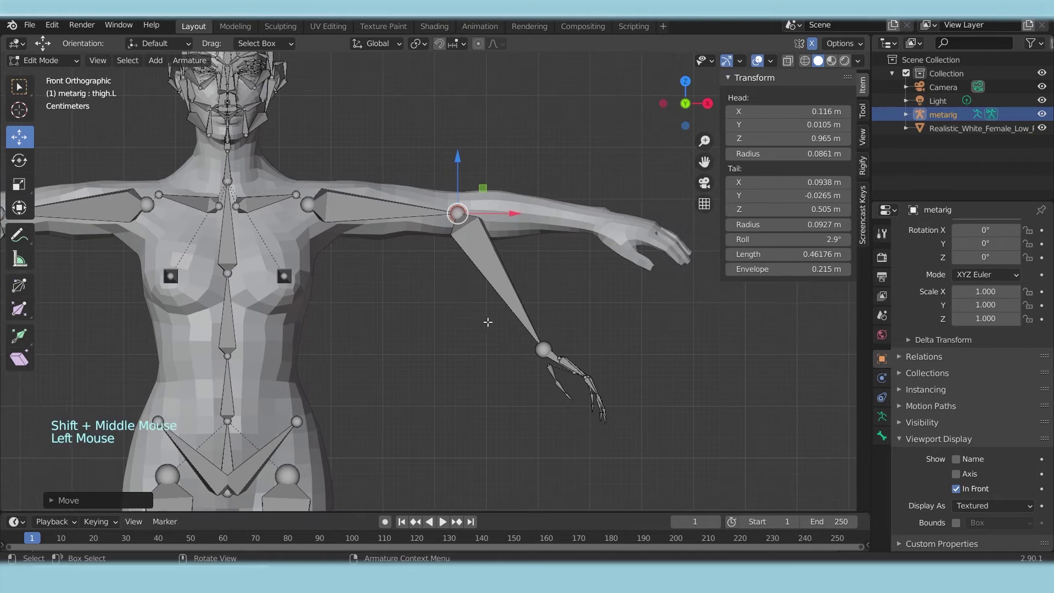
{"action": "left_click", "coordinate": [569, 379]}
{"action": "left_click", "coordinate": [583, 387]}
{"action": "left_click_drag", "start_coordinate": [583, 387], "coordinate": [631, 253]}
{"action": "scroll", "coordinate": [588, 310], "scroll_direction": "up", "scroll_amount": 1}
- From the right side view, shift the pelvis bones and thigh heads forward, with the thigh head at about Y -0.009 m
{"action": "scroll", "coordinate": [566, 316], "scroll_direction": "down", "scroll_amount": 3}
{"action": "middle_click_drag", "start_coordinate": [565, 316], "coordinate": [458, 147], "text": "shift"}
{"action": "key", "text": "KP_3"}
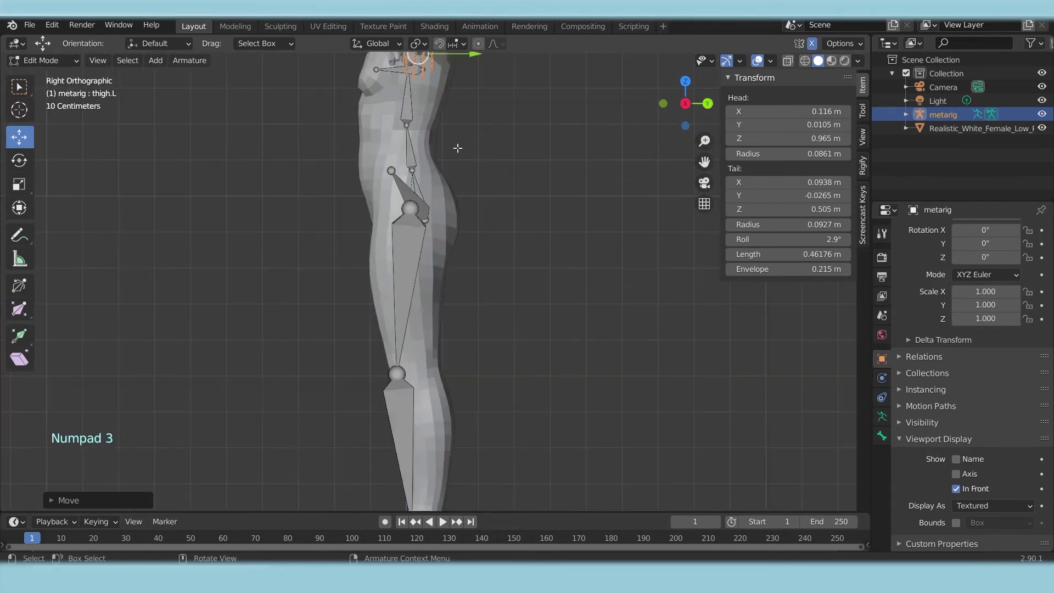
{"action": "left_click_drag", "start_coordinate": [368, 162], "coordinate": [450, 236]}
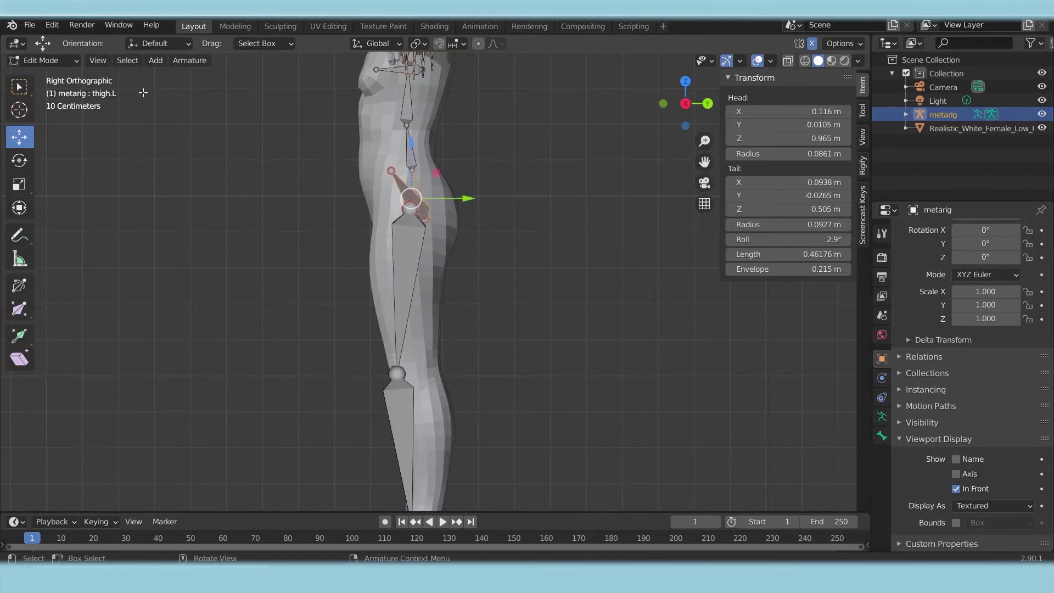
{"action": "left_click_drag", "start_coordinate": [466, 199], "coordinate": [458, 197]}
- Move the knee joint back to about Y 0.019 m and shift the ankle joint back inside the leg
{"action": "left_click", "coordinate": [420, 386]}
{"action": "left_click_drag", "start_coordinate": [446, 374], "coordinate": [463, 374]}
{"action": "middle_click_drag", "start_coordinate": [463, 374], "coordinate": [451, 217], "text": "shift"}
{"action": "left_click", "coordinate": [379, 346]}
{"action": "left_click", "coordinate": [399, 368]}
{"action": "left_click_drag", "start_coordinate": [448, 368], "coordinate": [459, 368]}
- Move the toe bone's tip forward and slightly down to the end of the toes
{"action": "middle_click_drag", "start_coordinate": [409, 423], "coordinate": [436, 357], "text": "shift"}
{"action": "scroll", "coordinate": [410, 441], "scroll_direction": "up", "scroll_amount": 4}
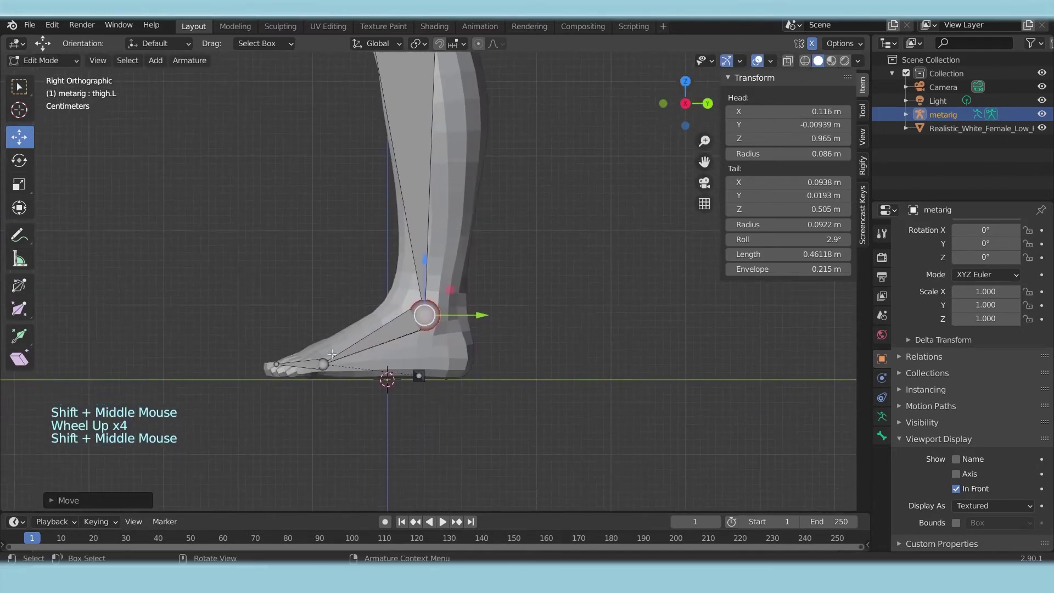
{"action": "left_click", "coordinate": [278, 365]}
{"action": "left_click_drag", "start_coordinate": [328, 365], "coordinate": [275, 365]}
{"action": "left_click_drag", "start_coordinate": [262, 310], "coordinate": [263, 315]}
- Move the heel bone back to just behind the heel and adjust its height to the sole
{"action": "left_click", "coordinate": [421, 375]}
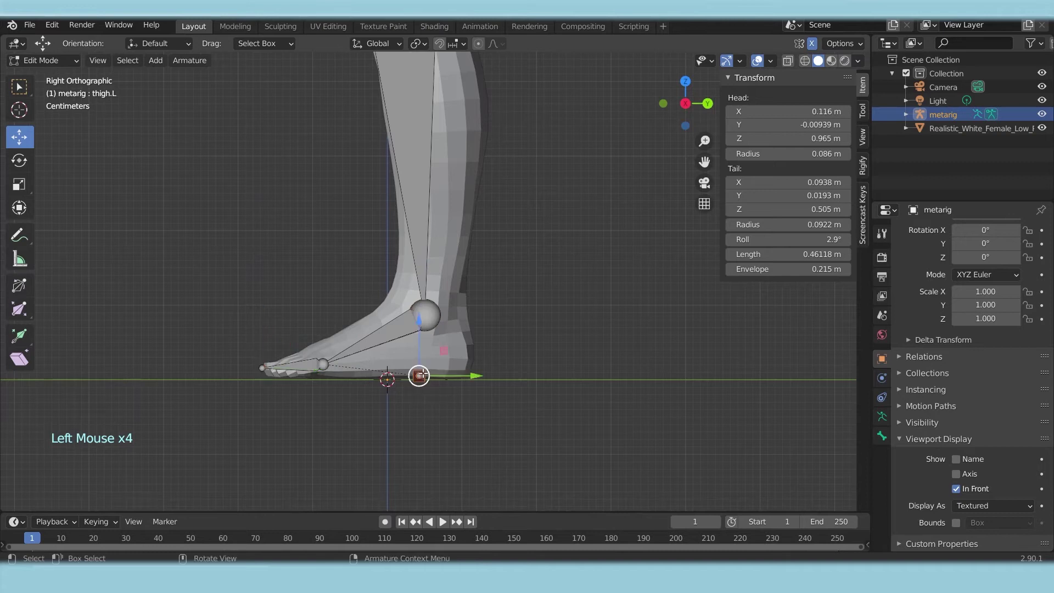
{"action": "left_click_drag", "start_coordinate": [460, 377], "coordinate": [523, 383]}
{"action": "left_click_drag", "start_coordinate": [483, 343], "coordinate": [483, 343]}
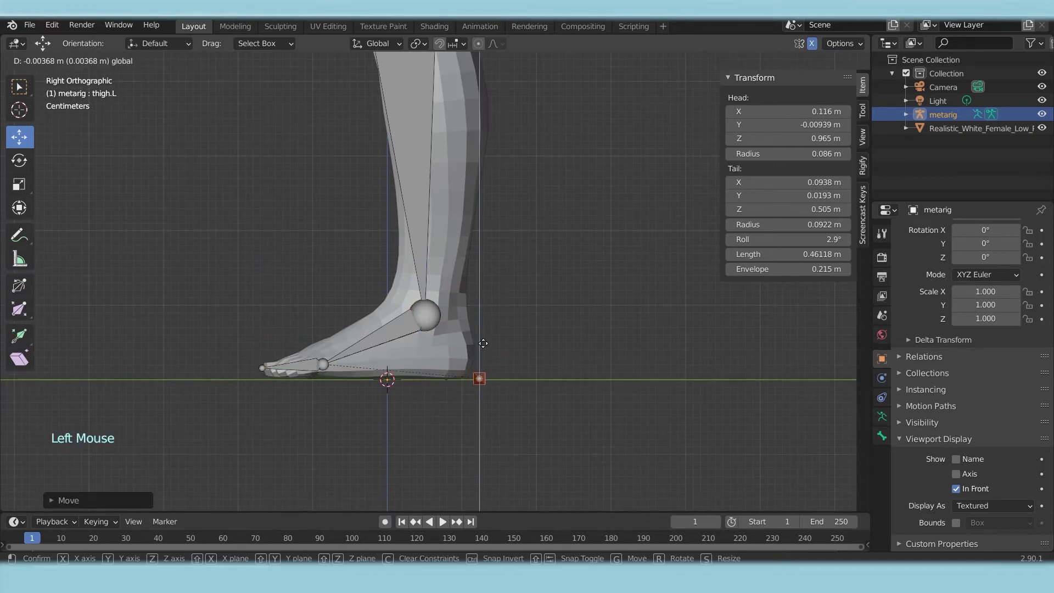
{"action": "left_click_drag", "start_coordinate": [482, 326], "coordinate": [482, 323]}
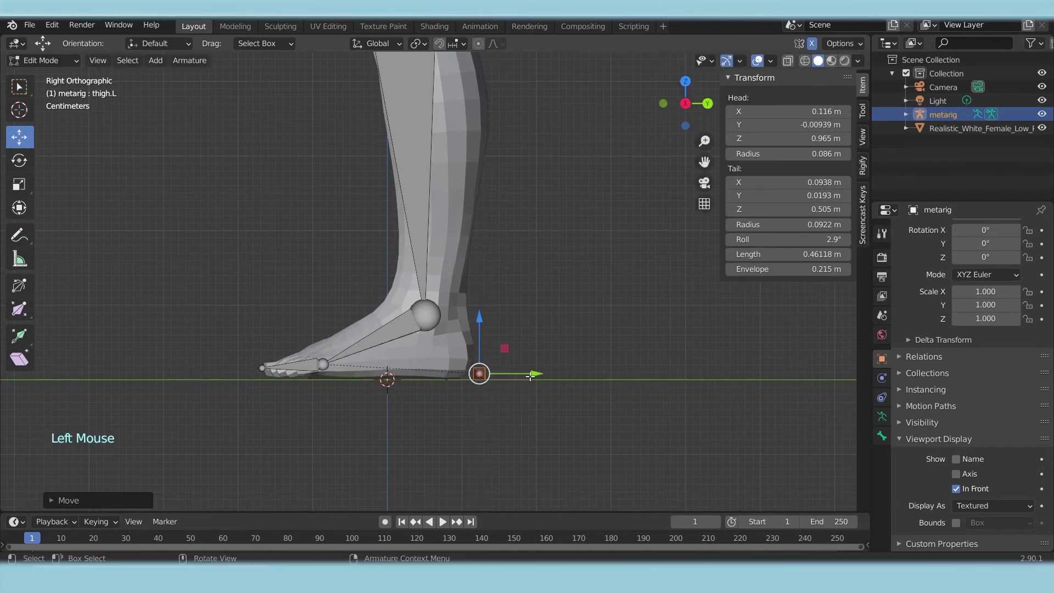
- Move the head bone's tip back and up to just above the crown of the head
{"action": "middle_click_drag", "start_coordinate": [497, 159], "coordinate": [498, 427], "text": "shift"}
{"action": "left_click", "coordinate": [424, 433]}
{"action": "left_click_drag", "start_coordinate": [425, 433], "coordinate": [424, 434]}
{"action": "left_click", "coordinate": [501, 308]}
{"action": "middle_click_drag", "start_coordinate": [539, 146], "coordinate": [513, 393], "text": "shift"}
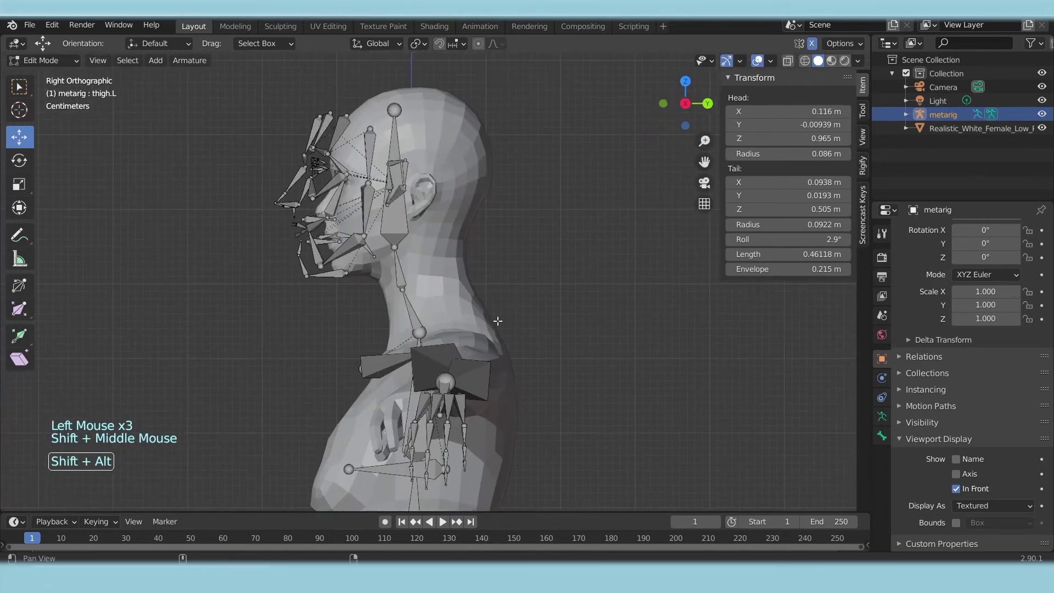
{"action": "middle_click_drag", "start_coordinate": [452, 170], "coordinate": [484, 234], "text": "shift"}
{"action": "left_click", "coordinate": [425, 172]}
{"action": "left_click_drag", "start_coordinate": [425, 172], "coordinate": [445, 142]}
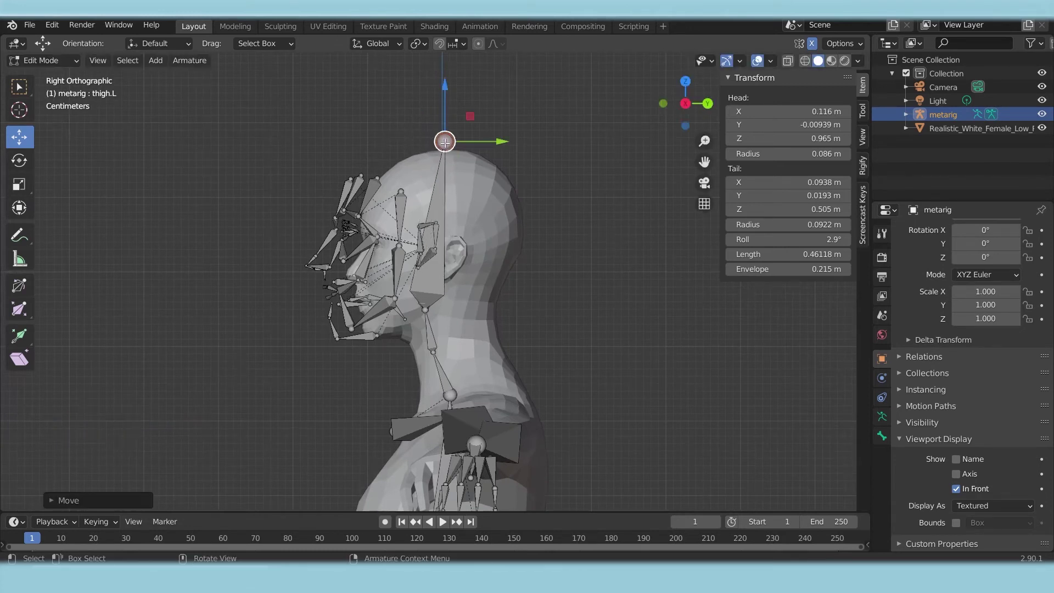
- Move the head-base and mid-neck joints back into the middle of the neck
{"action": "left_click_drag", "start_coordinate": [438, 327], "coordinate": [438, 326]}
{"action": "left_click_drag", "start_coordinate": [438, 326], "coordinate": [455, 362]}
{"action": "left_click", "coordinate": [428, 350]}
- Delete the facial bones in front of the head
{"action": "middle_click_drag", "start_coordinate": [288, 226], "coordinate": [328, 223], "text": "shift"}
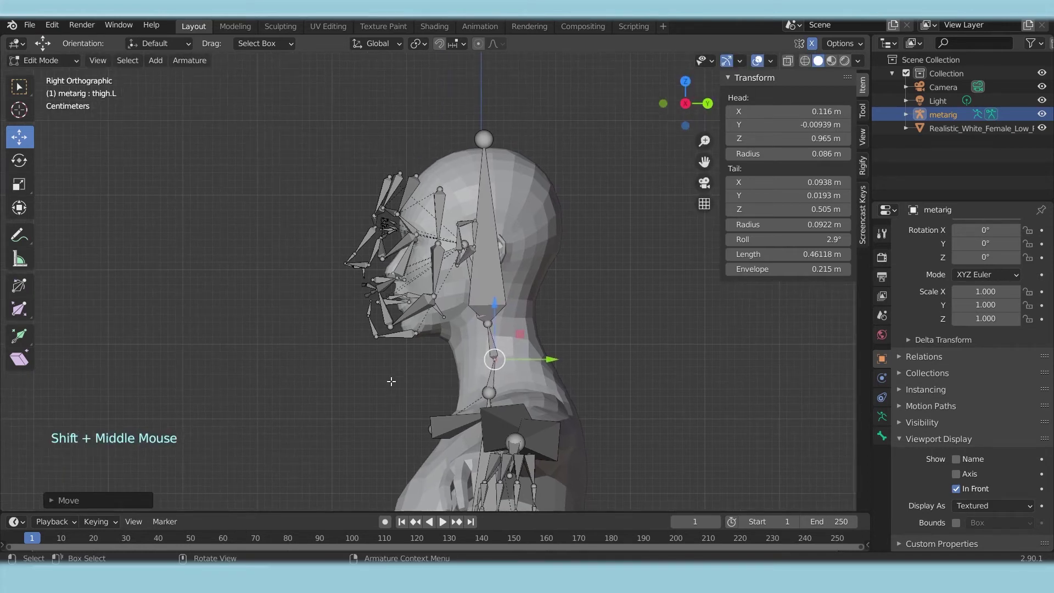
{"action": "left_click_drag", "start_coordinate": [315, 116], "coordinate": [455, 369]}
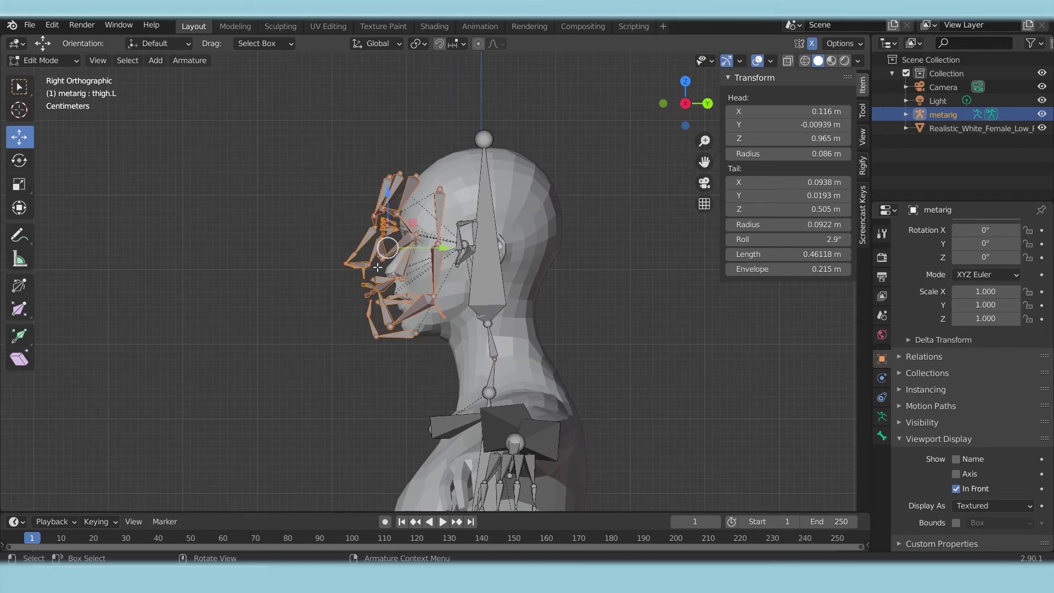
{"action": "key", "text": "x"}
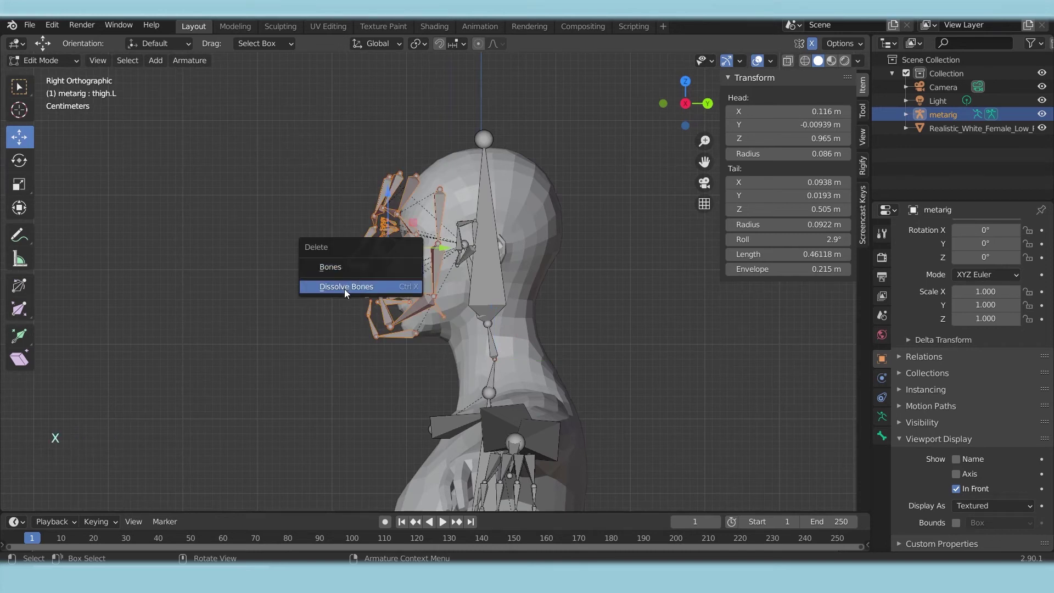
{"action": "left_click", "coordinate": [338, 268]}
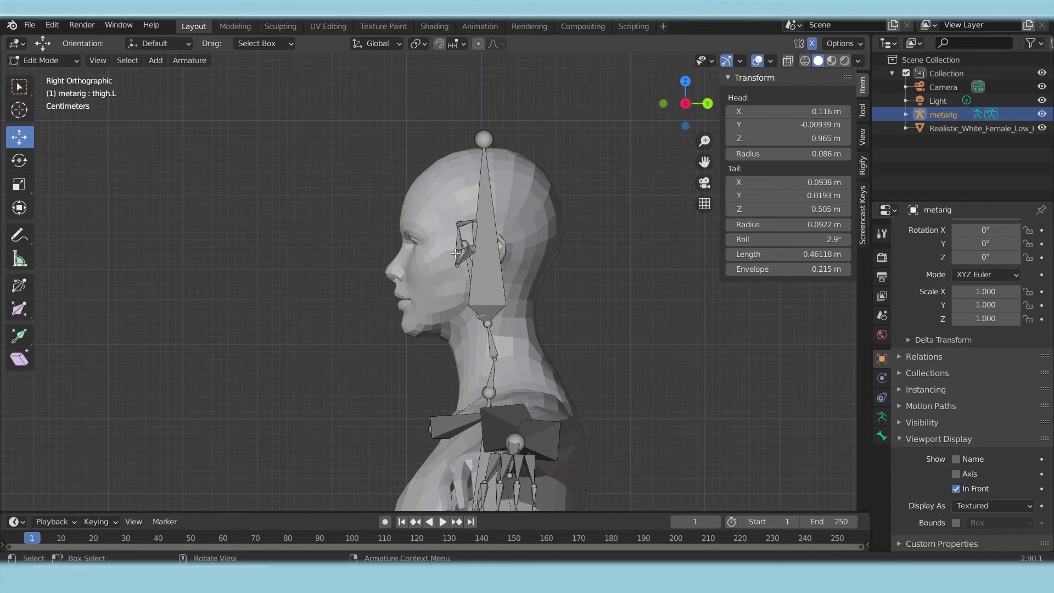
- Delete the remaining ear bones in front of the head bone
{"action": "scroll", "coordinate": [456, 253], "scroll_direction": "up", "scroll_amount": 3}
{"action": "left_click_drag", "start_coordinate": [427, 130], "coordinate": [490, 254]}
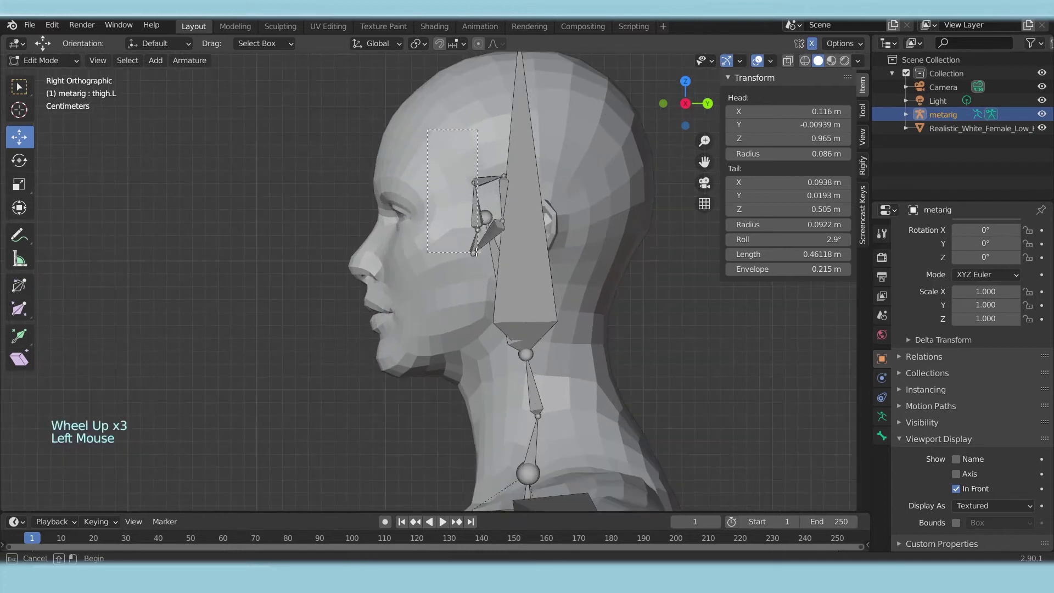
{"action": "key", "text": "x"}
{"action": "left_click", "coordinate": [473, 242]}
{"action": "left_click", "coordinate": [488, 178]}
{"action": "key", "text": "x"}
{"action": "left_click", "coordinate": [494, 189]}
{"action": "left_click", "coordinate": [501, 202]}
{"action": "key", "text": "x"}
{"action": "left_click", "coordinate": [503, 203]}
{"action": "left_click", "coordinate": [484, 220]}
{"action": "key", "text": "x"}
{"action": "left_click", "coordinate": [483, 247]}
{"action": "left_click", "coordinate": [477, 249]}
{"action": "key", "text": "x"}
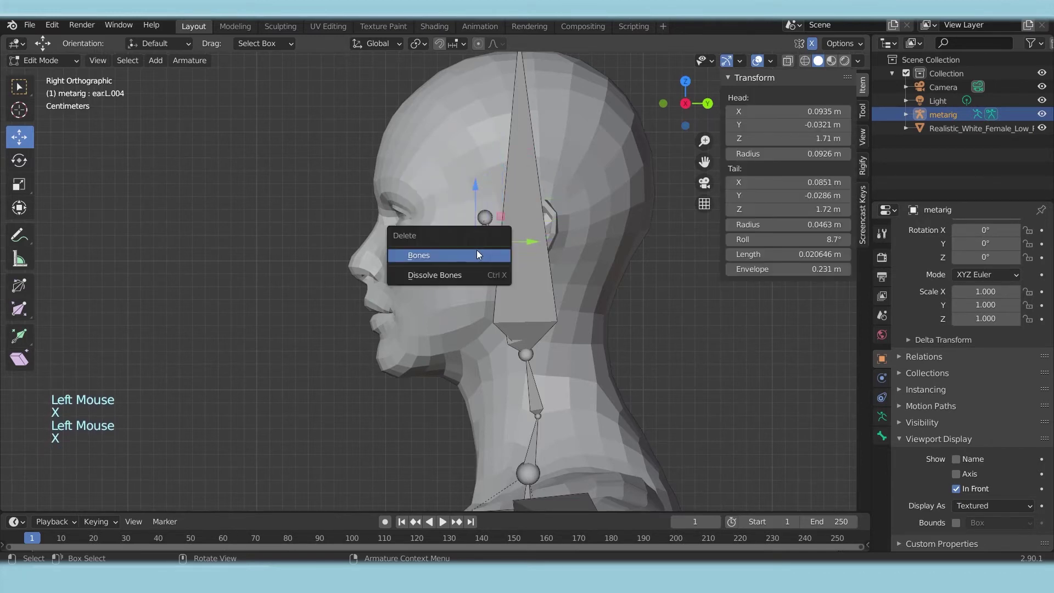
{"action": "left_click", "coordinate": [473, 251]}
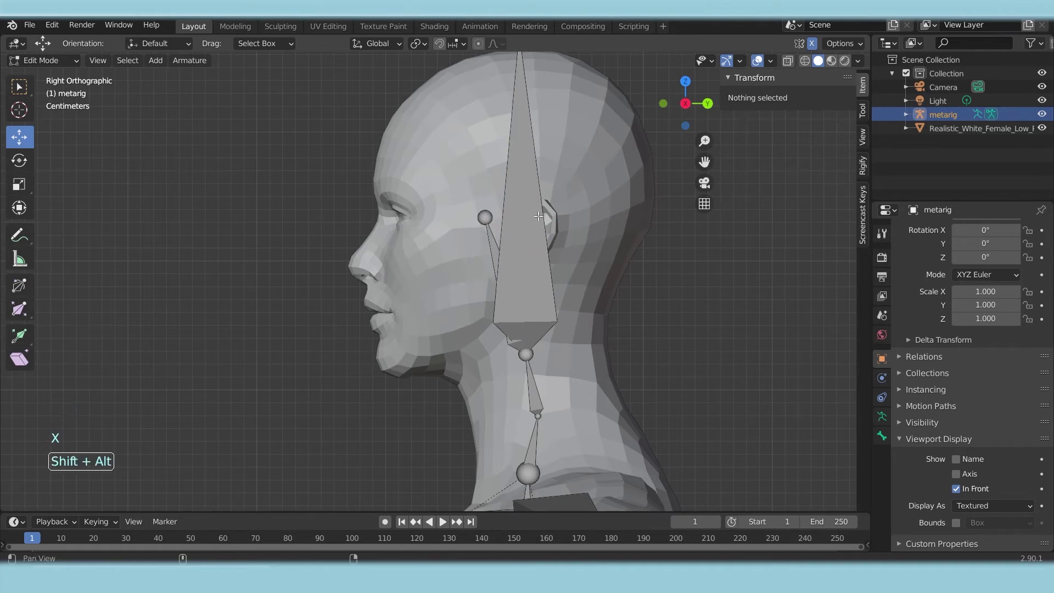
- Delete the remaining face bone in front of the head bone
{"action": "middle_click_drag", "start_coordinate": [518, 93], "coordinate": [450, 142], "text": "shift"}
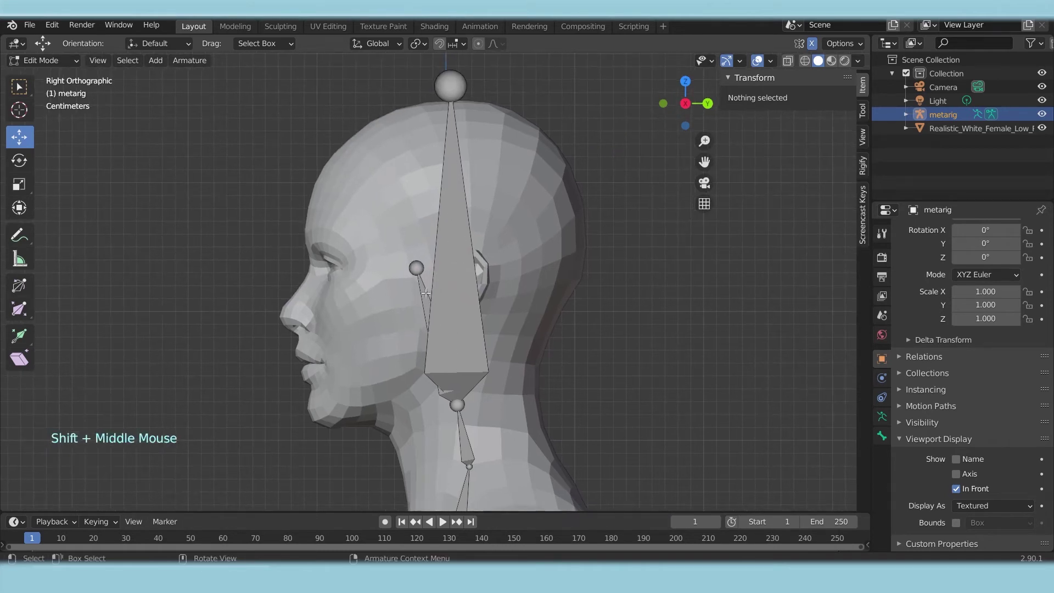
{"action": "left_click", "coordinate": [422, 291]}
{"action": "left_click_drag", "start_coordinate": [396, 277], "coordinate": [343, 246]}
{"action": "left_click", "coordinate": [388, 333]}
{"action": "key", "text": "x"}
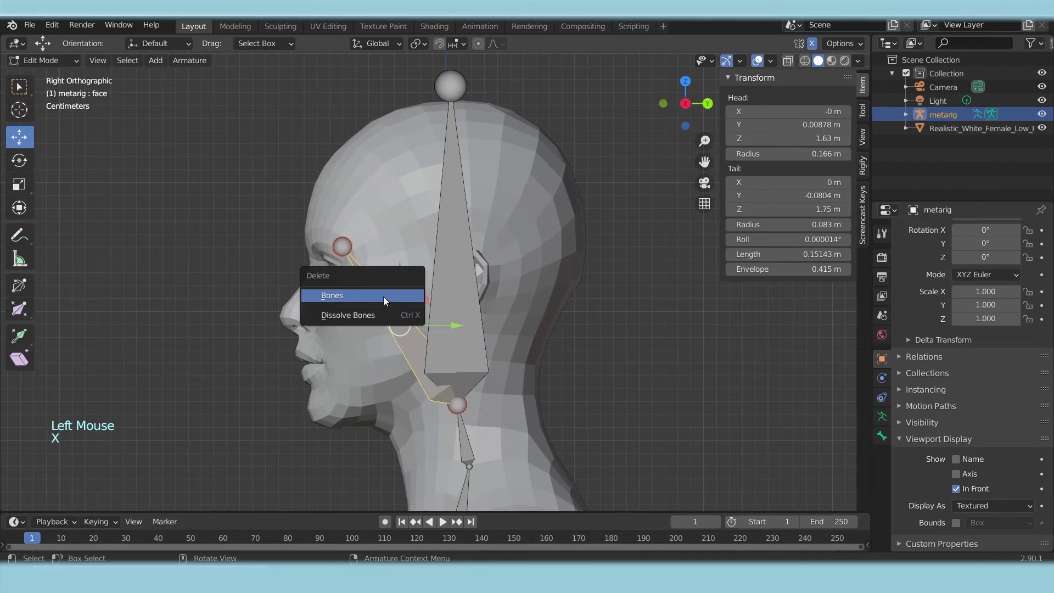
{"action": "left_click", "coordinate": [383, 296]}
- Move the collarbone joint at the front of the upper chest slightly back and down in side view
{"action": "scroll", "coordinate": [385, 307], "scroll_direction": "down", "scroll_amount": 6}
{"action": "middle_click_drag", "start_coordinate": [388, 366], "coordinate": [382, 199], "text": "shift"}
{"action": "middle_click_drag", "start_coordinate": [390, 263], "coordinate": [396, 290]}
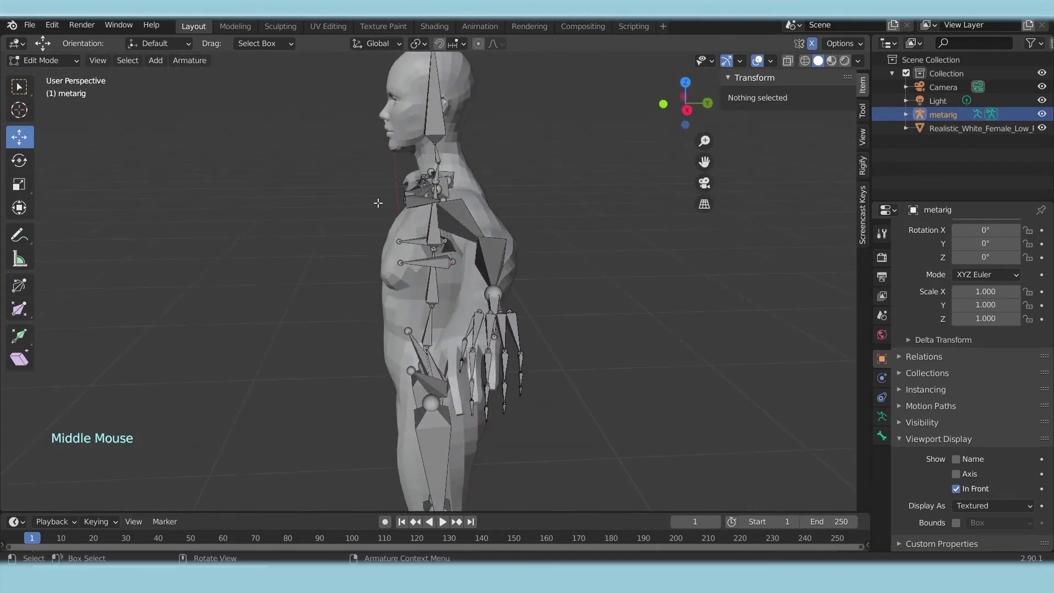
{"action": "key", "text": "KP_3"}
{"action": "left_click", "coordinate": [410, 217]}
{"action": "left_click_drag", "start_coordinate": [411, 218], "coordinate": [419, 228]}
{"action": "left_click", "coordinate": [558, 223]}
- Turn on snapping for the hand joints with Volume as the snap target
{"action": "middle_click_drag", "start_coordinate": [557, 224], "coordinate": [452, 256]}
{"action": "scroll", "coordinate": [547, 312], "scroll_direction": "up", "scroll_amount": 2}
{"action": "scroll", "coordinate": [548, 312], "scroll_direction": "up", "scroll_amount": 1}
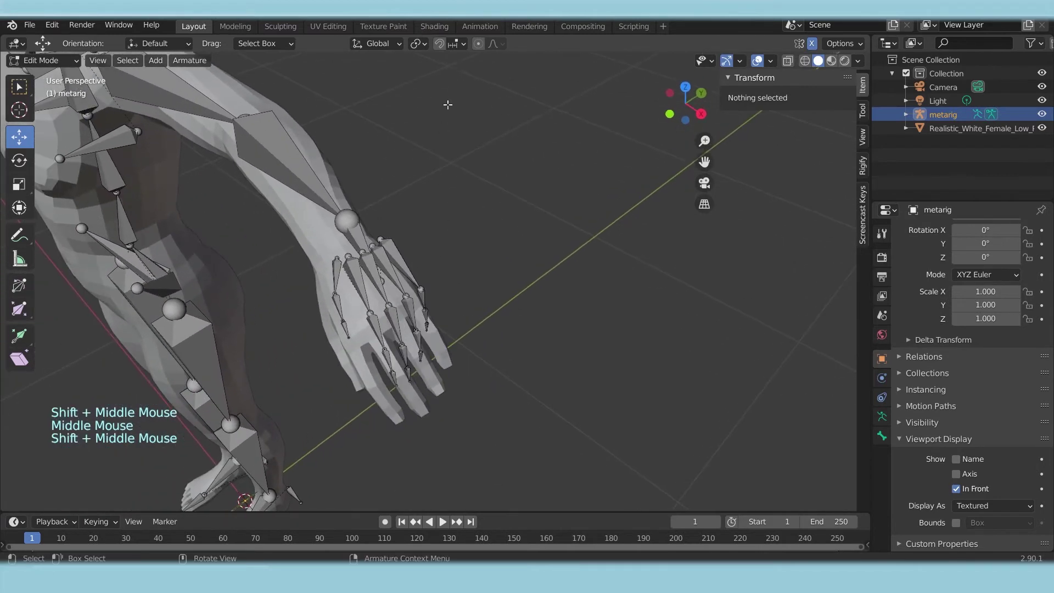
{"action": "left_click", "coordinate": [454, 44]}
{"action": "left_click", "coordinate": [419, 140]}
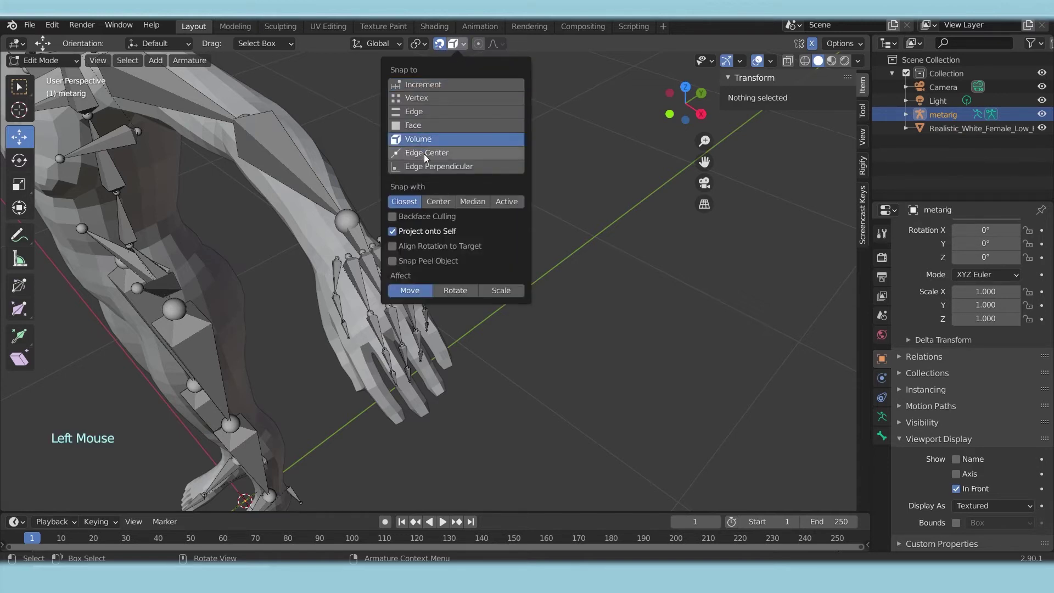
- Snap the left wrist joint into the middle of the mesh's wrist
{"action": "middle_click_drag", "start_coordinate": [399, 241], "coordinate": [459, 193], "text": "shift"}
{"action": "middle_click_drag", "start_coordinate": [461, 175], "coordinate": [457, 224]}
{"action": "left_click_drag", "start_coordinate": [445, 223], "coordinate": [394, 255]}
{"action": "left_click_drag", "start_coordinate": [405, 241], "coordinate": [391, 254]}
{"action": "middle_click_drag", "start_coordinate": [495, 318], "coordinate": [514, 250], "text": "shift"}
{"action": "middle_click_drag", "start_coordinate": [521, 292], "coordinate": [487, 308], "text": "shift"}
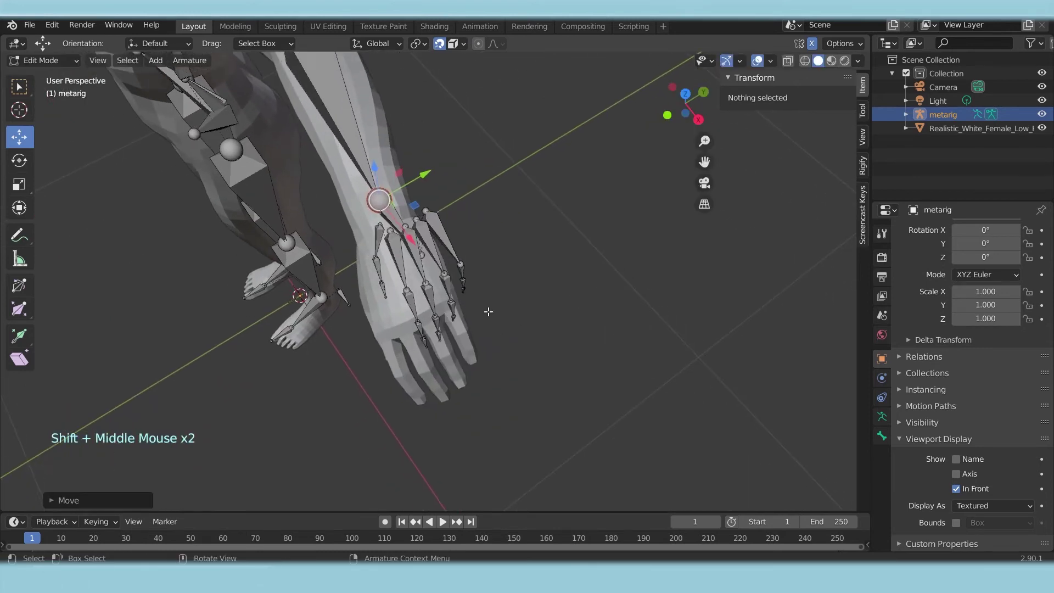
- Adjust the palm-bone joints so they sit inside the left hand
{"action": "left_click", "coordinate": [435, 193]}
{"action": "left_click", "coordinate": [435, 224]}
{"action": "middle_click_drag", "start_coordinate": [443, 233], "coordinate": [428, 280], "text": "shift"}
{"action": "left_click", "coordinate": [428, 279]}
{"action": "left_click_drag", "start_coordinate": [428, 279], "coordinate": [433, 286]}
{"action": "middle_click_drag", "start_coordinate": [433, 287], "coordinate": [440, 289]}
{"action": "middle_click_drag", "start_coordinate": [439, 289], "coordinate": [402, 285], "text": "shift"}
{"action": "scroll", "coordinate": [441, 286], "scroll_direction": "up", "scroll_amount": 2}
{"action": "left_click", "coordinate": [391, 318]}
{"action": "left_click", "coordinate": [380, 299]}
{"action": "left_click", "coordinate": [362, 223]}
{"action": "left_click", "coordinate": [362, 223]}
{"action": "left_click", "coordinate": [402, 285]}
{"action": "left_click_drag", "start_coordinate": [403, 285], "coordinate": [352, 299]}
{"action": "middle_click_drag", "start_coordinate": [352, 299], "coordinate": [432, 170], "text": "alt"}
{"action": "key", "text": "ctrl+z"}
- Move the left thumb's joints along the inside of the thumb
{"action": "left_click", "coordinate": [466, 271]}
{"action": "key", "text": "KP_7"}
{"action": "middle_click_drag", "start_coordinate": [454, 341], "coordinate": [510, 315]}
{"action": "left_click_drag", "start_coordinate": [509, 314], "coordinate": [434, 215]}
{"action": "mouse_move", "coordinate": [470, 272]}
{"action": "left_mouse_down"}
{"action": "mouse_move", "coordinate": [495, 286]}
{"action": "mouse_move", "coordinate": [497, 311]}
{"action": "mouse_move", "coordinate": [457, 289]}
{"action": "left_mouse_up"}
{"action": "left_click_drag", "start_coordinate": [399, 232], "coordinate": [448, 282]}
{"action": "middle_click_drag", "start_coordinate": [444, 286], "coordinate": [406, 204], "text": "alt"}
{"action": "scroll", "coordinate": [502, 200], "scroll_direction": "up", "scroll_amount": 2}
- Arrange the base joints of the left palm bones inside the hand just past the wrist
{"action": "left_click", "coordinate": [405, 204]}
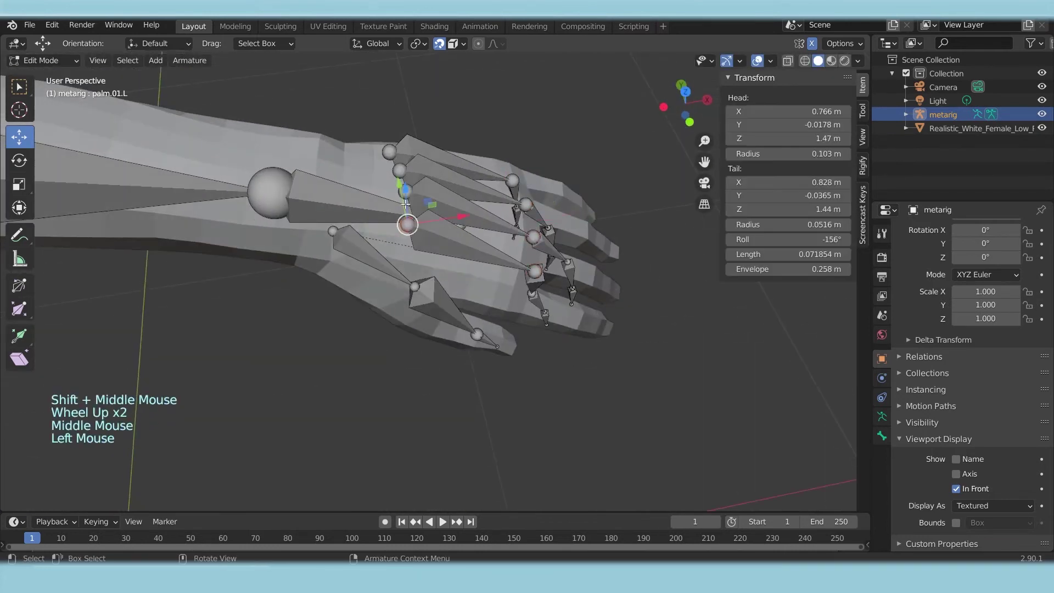
{"action": "left_click", "coordinate": [406, 204]}
{"action": "left_click", "coordinate": [404, 181]}
{"action": "left_click", "coordinate": [404, 181]}
{"action": "left_click", "coordinate": [401, 169]}
{"action": "left_click", "coordinate": [401, 169]}
{"action": "left_click", "coordinate": [400, 137]}
{"action": "left_click", "coordinate": [399, 136]}
{"action": "left_click", "coordinate": [399, 136]}
{"action": "middle_click_drag", "start_coordinate": [400, 137], "coordinate": [334, 227], "text": "alt"}
{"action": "left_click", "coordinate": [434, 164]}
{"action": "left_click", "coordinate": [434, 163]}
- Lower the left thumb's base joint into the hand and refine its outer joint
{"action": "left_click", "coordinate": [333, 227]}
{"action": "left_click", "coordinate": [334, 227]}
{"action": "left_click", "coordinate": [334, 227]}
{"action": "left_click", "coordinate": [333, 227]}
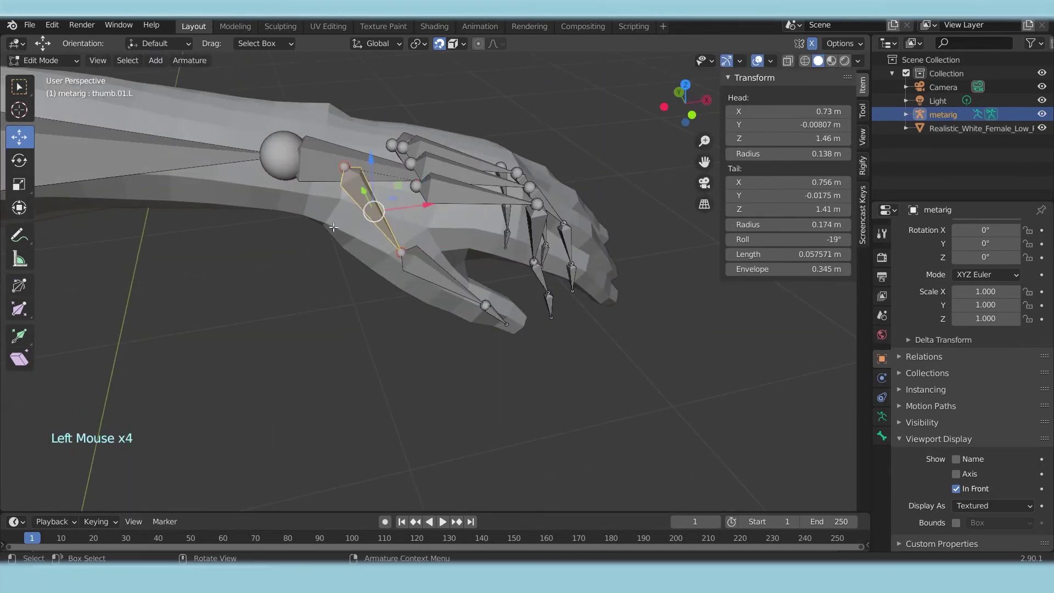
{"action": "left_click_drag", "start_coordinate": [344, 167], "coordinate": [343, 178]}
{"action": "middle_click_drag", "start_coordinate": [344, 179], "coordinate": [390, 222], "text": "alt"}
{"action": "left_click", "coordinate": [508, 279]}
{"action": "left_click_drag", "start_coordinate": [509, 279], "coordinate": [502, 282]}
{"action": "middle_click_drag", "start_coordinate": [502, 283], "coordinate": [476, 412], "text": "alt"}
- Move the index and pinky knuckle joints into the matching knuckles of the left hand
{"action": "left_click", "coordinate": [481, 306]}
{"action": "left_click_drag", "start_coordinate": [481, 306], "coordinate": [476, 307]}
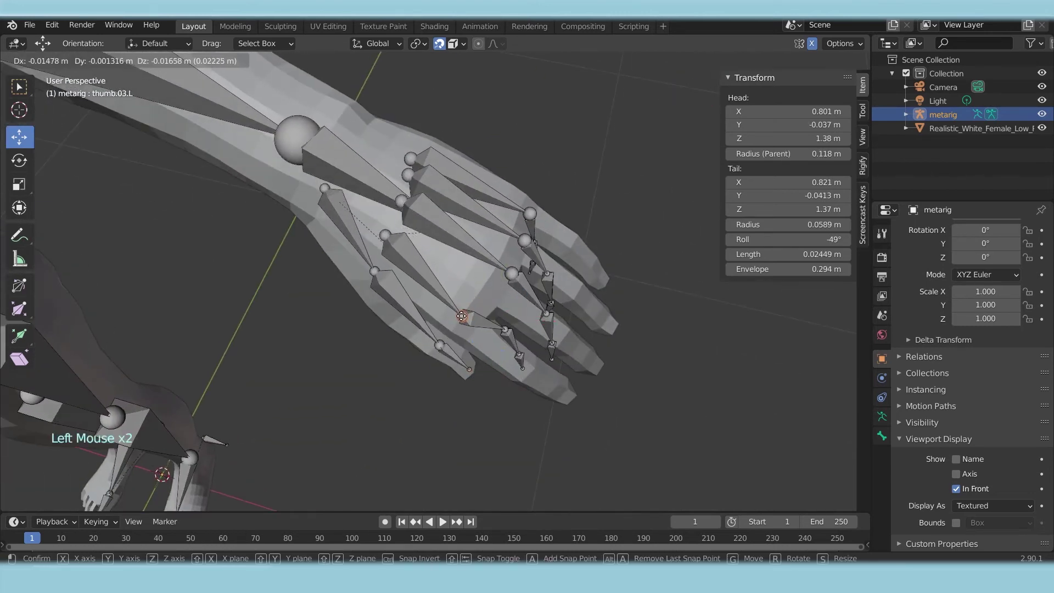
{"action": "left_click", "coordinate": [461, 317]}
{"action": "middle_click_drag", "start_coordinate": [461, 316], "coordinate": [385, 141], "text": "shift"}
{"action": "middle_click_drag", "start_coordinate": [467, 168], "coordinate": [487, 204], "text": "alt"}
{"action": "left_click", "coordinate": [487, 205]}
{"action": "left_click_drag", "start_coordinate": [487, 205], "coordinate": [486, 204]}
{"action": "left_click", "coordinate": [485, 205]}
{"action": "middle_click_drag", "start_coordinate": [486, 206], "coordinate": [351, 196], "text": "shift"}
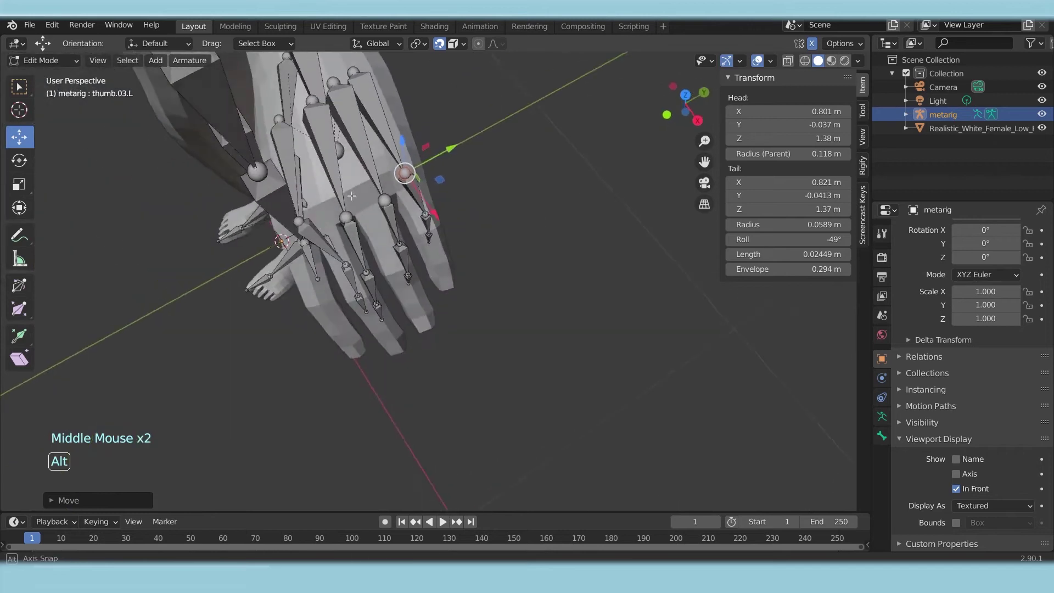
- Move the left pinky's joints and tip from below the hand into the finger
{"action": "left_click", "coordinate": [405, 171]}
{"action": "middle_click_drag", "start_coordinate": [428, 217], "coordinate": [464, 203], "text": "alt"}
{"action": "left_click_drag", "start_coordinate": [467, 203], "coordinate": [440, 179]}
{"action": "left_click", "coordinate": [464, 236]}
{"action": "left_click_drag", "start_coordinate": [464, 237], "coordinate": [432, 200]}
{"action": "left_click", "coordinate": [465, 261]}
{"action": "left_click_drag", "start_coordinate": [465, 260], "coordinate": [419, 228]}
{"action": "middle_click_drag", "start_coordinate": [419, 228], "coordinate": [473, 219], "text": "alt"}
- Refine the left pinky's middle and outer joints so the bones follow the finger
{"action": "scroll", "coordinate": [450, 173], "scroll_direction": "up", "scroll_amount": 2}
{"action": "middle_click_drag", "start_coordinate": [450, 173], "coordinate": [471, 241], "text": "shift"}
{"action": "left_click", "coordinate": [452, 271]}
{"action": "left_click_drag", "start_coordinate": [451, 271], "coordinate": [454, 284]}
{"action": "mouse_move", "coordinate": [495, 270]}
{"action": "middle_mouse_down", "text": "alt"}
{"action": "mouse_move", "coordinate": [527, 258]}
{"action": "mouse_move", "coordinate": [490, 268]}
{"action": "middle_mouse_up", "text": "alt"}
{"action": "left_click_drag", "start_coordinate": [450, 238], "coordinate": [443, 236]}
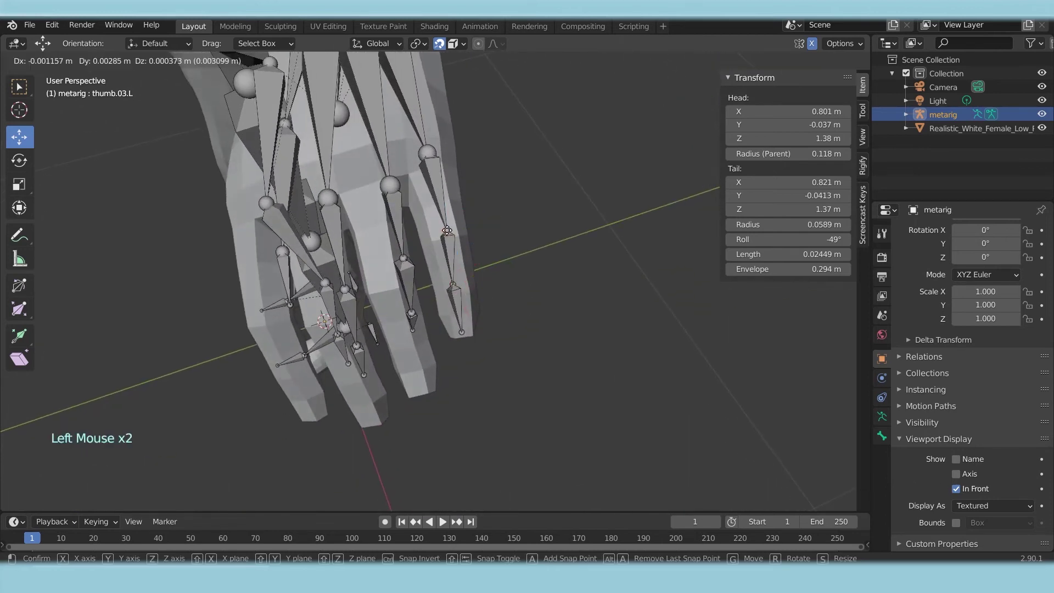
{"action": "middle_click_drag", "start_coordinate": [443, 235], "coordinate": [370, 196], "text": "alt"}
- Fine-tune the joints around the left pinky and the neighbouring ring knuckle
{"action": "left_click", "coordinate": [441, 246]}
{"action": "scroll", "coordinate": [342, 286], "scroll_direction": "up", "scroll_amount": 2}
{"action": "left_click_drag", "start_coordinate": [370, 196], "coordinate": [374, 194]}
{"action": "middle_click_drag", "start_coordinate": [374, 194], "coordinate": [458, 256], "text": "alt"}
{"action": "left_click_drag", "start_coordinate": [459, 256], "coordinate": [461, 252]}
{"action": "middle_click_drag", "start_coordinate": [461, 253], "coordinate": [388, 164]}
{"action": "scroll", "coordinate": [483, 282], "scroll_direction": "up", "scroll_amount": 3}
{"action": "scroll", "coordinate": [483, 282], "scroll_direction": "down", "scroll_amount": 5}
- Place the left ring finger's joints and tip inside the finger
{"action": "left_click", "coordinate": [419, 311]}
{"action": "left_click", "coordinate": [419, 311]}
{"action": "left_click", "coordinate": [418, 311]}
{"action": "left_click", "coordinate": [418, 310]}
{"action": "left_click", "coordinate": [419, 311]}
{"action": "left_click", "coordinate": [418, 311]}
{"action": "middle_click_drag", "start_coordinate": [418, 311], "coordinate": [348, 254]}
{"action": "left_click", "coordinate": [427, 336]}
{"action": "left_click", "coordinate": [428, 336]}
- Move the left middle finger's knuckle, joints and tip into the finger
{"action": "left_click", "coordinate": [411, 273]}
{"action": "left_click_drag", "start_coordinate": [348, 254], "coordinate": [367, 259]}
{"action": "left_click_drag", "start_coordinate": [320, 163], "coordinate": [340, 177]}
{"action": "left_click_drag", "start_coordinate": [331, 169], "coordinate": [306, 173]}
{"action": "mouse_move", "coordinate": [349, 251]}
{"action": "left_mouse_down"}
{"action": "mouse_move", "coordinate": [370, 265]}
{"action": "mouse_move", "coordinate": [346, 262]}
{"action": "left_mouse_up"}
{"action": "left_click_drag", "start_coordinate": [317, 270], "coordinate": [338, 283]}
{"action": "left_click_drag", "start_coordinate": [329, 276], "coordinate": [286, 308]}
{"action": "left_click_drag", "start_coordinate": [362, 320], "coordinate": [382, 326]}
{"action": "left_click", "coordinate": [382, 326]}
{"action": "left_click", "coordinate": [384, 324]}
{"action": "left_click", "coordinate": [385, 324]}
- Fine-tune the left middle finger's inner joints so they are centred in the finger
{"action": "middle_click_drag", "start_coordinate": [384, 324], "coordinate": [471, 207]}
{"action": "left_click", "coordinate": [445, 214]}
{"action": "left_click", "coordinate": [446, 214]}
{"action": "left_click", "coordinate": [446, 214]}
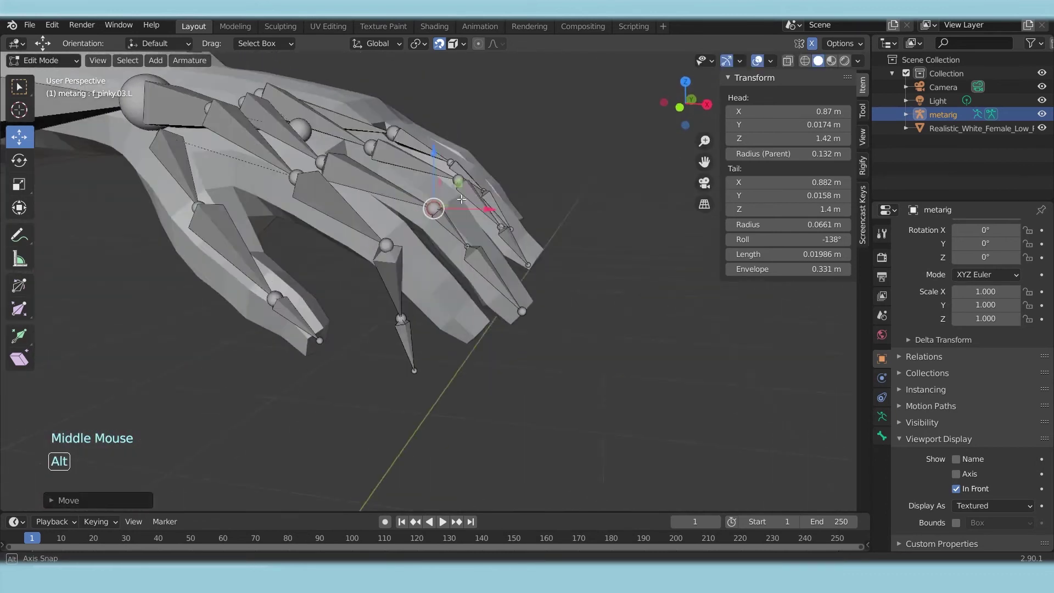
{"action": "left_click", "coordinate": [454, 228]}
{"action": "left_click_drag", "start_coordinate": [451, 231], "coordinate": [454, 229]}
- Move the left index finger's joints and tip into the finger
{"action": "left_click", "coordinate": [446, 369]}
{"action": "left_click_drag", "start_coordinate": [446, 369], "coordinate": [523, 324]}
{"action": "middle_click_drag", "start_coordinate": [526, 330], "coordinate": [452, 384], "text": "alt"}
{"action": "left_click", "coordinate": [363, 367]}
{"action": "middle_click_drag", "start_coordinate": [363, 367], "coordinate": [417, 330], "text": "alt"}
{"action": "scroll", "coordinate": [417, 330], "scroll_direction": "up", "scroll_amount": 2}
{"action": "middle_click_drag", "start_coordinate": [417, 329], "coordinate": [497, 280], "text": "alt"}
- Return to Object Mode and generate the Rigify rig from the meta-rig
{"action": "scroll", "coordinate": [494, 301], "scroll_direction": "down", "scroll_amount": 4}
{"action": "scroll", "coordinate": [495, 295], "scroll_direction": "down", "scroll_amount": 1}
{"action": "scroll", "coordinate": [494, 294], "scroll_direction": "up", "scroll_amount": 2}
{"action": "left_click", "coordinate": [54, 62]}
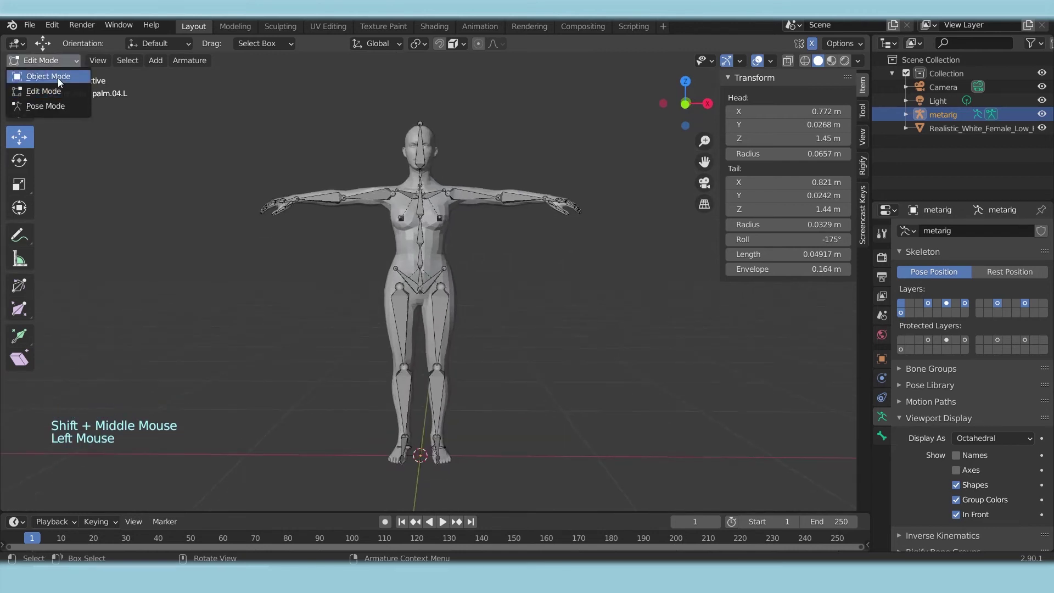
{"action": "left_click", "coordinate": [34, 78]}
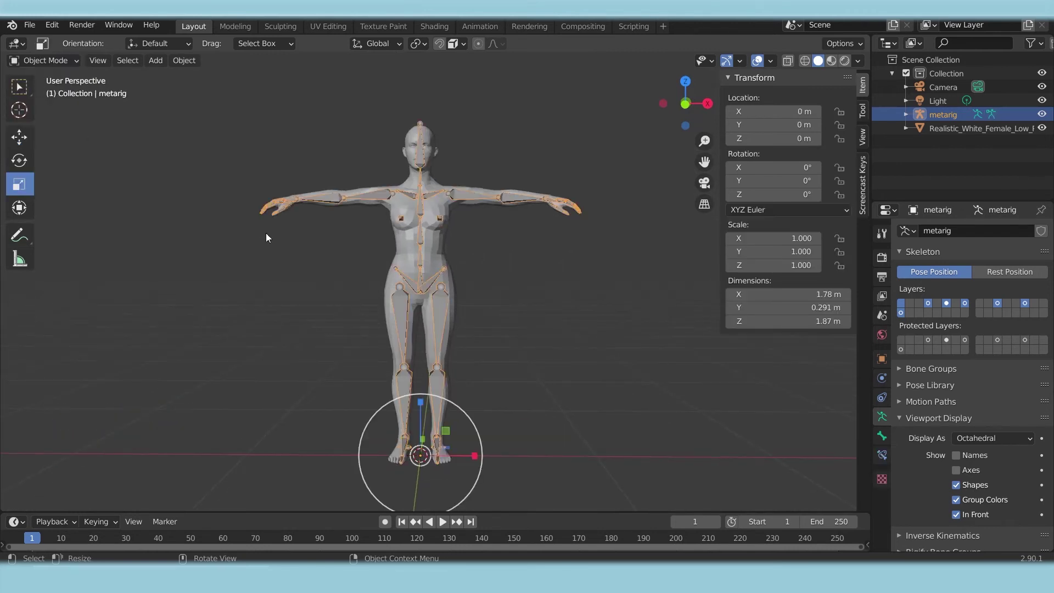
{"action": "left_click", "coordinate": [530, 383]}
{"action": "left_click", "coordinate": [483, 197]}
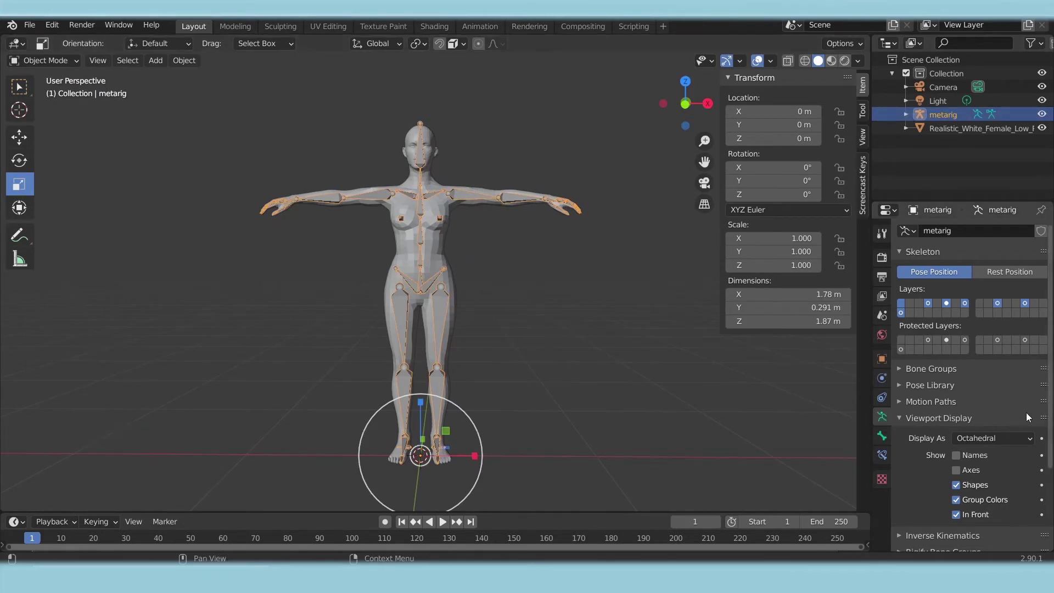
{"action": "left_click_drag", "start_coordinate": [1051, 319], "coordinate": [1047, 441]}
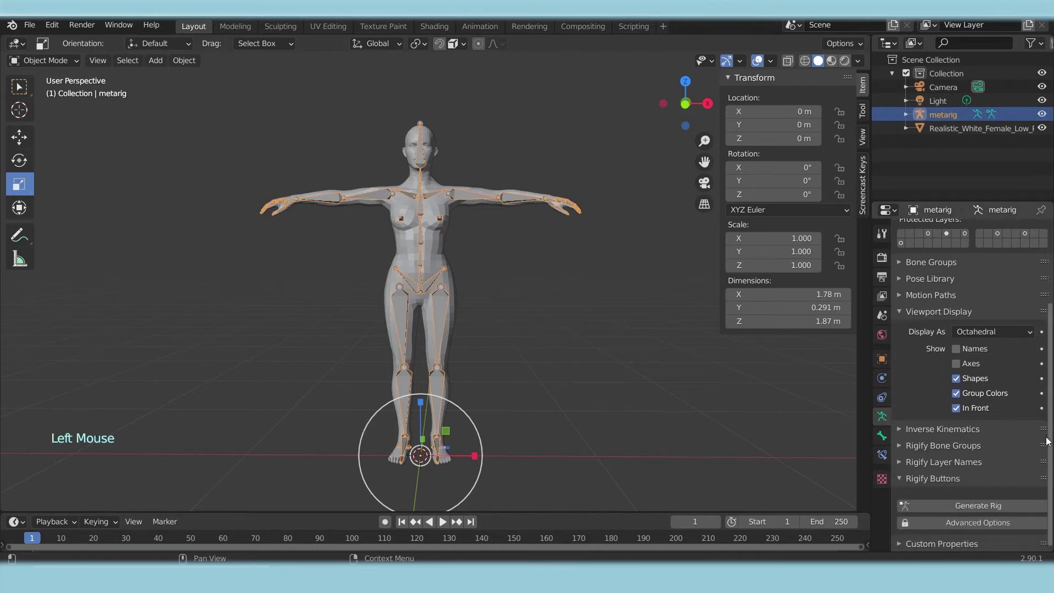
{"action": "left_click", "coordinate": [968, 507]}
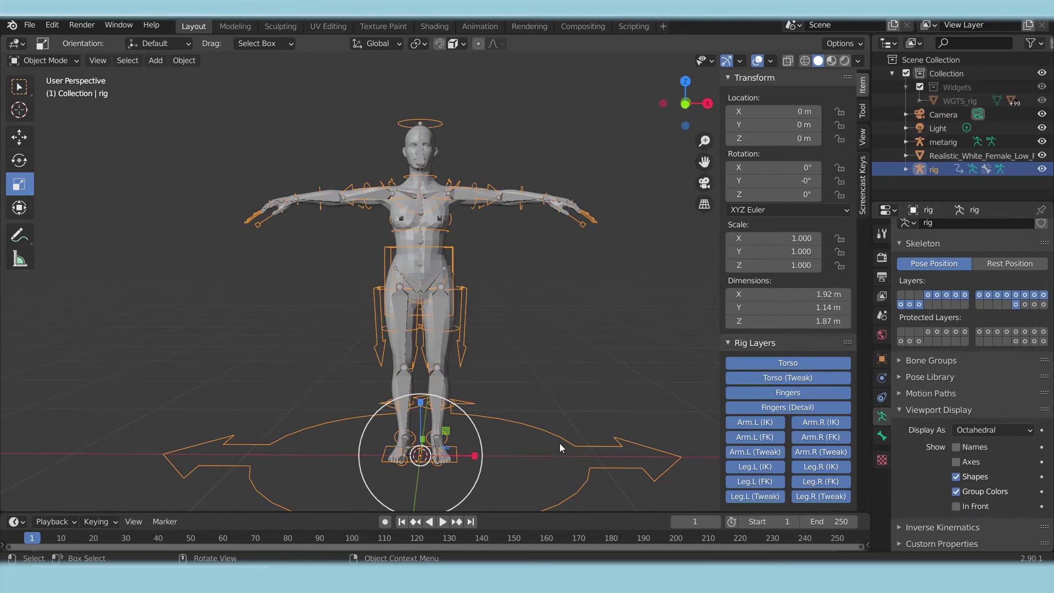
- Hide the meta-rig and parent the female mesh to the generated rig with automatic weights
{"action": "left_click", "coordinate": [938, 142]}
{"action": "key", "text": "h"}
{"action": "left_click", "coordinate": [902, 156]}
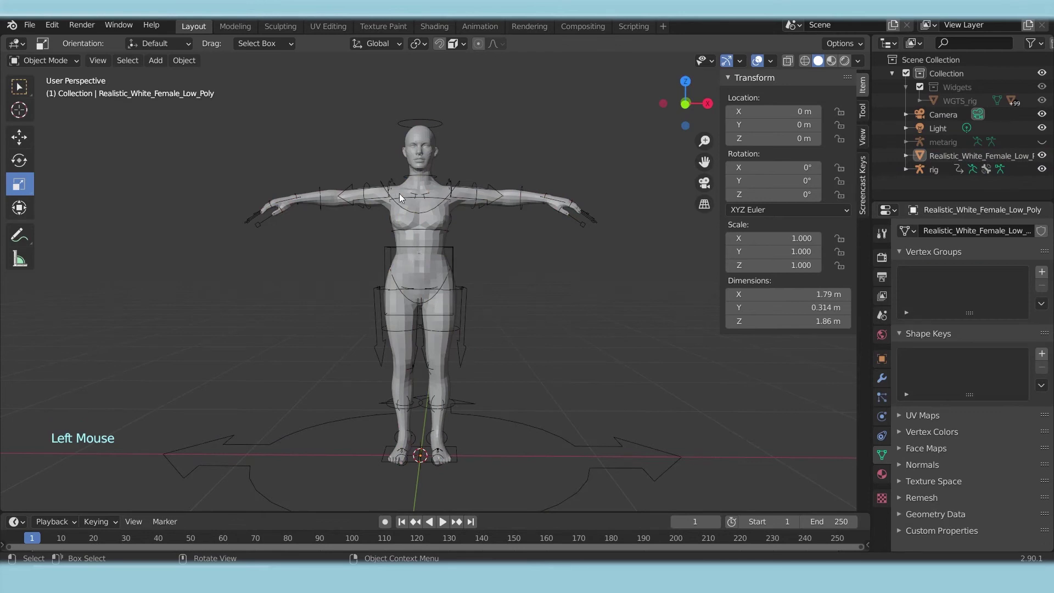
{"action": "left_click", "coordinate": [417, 238]}
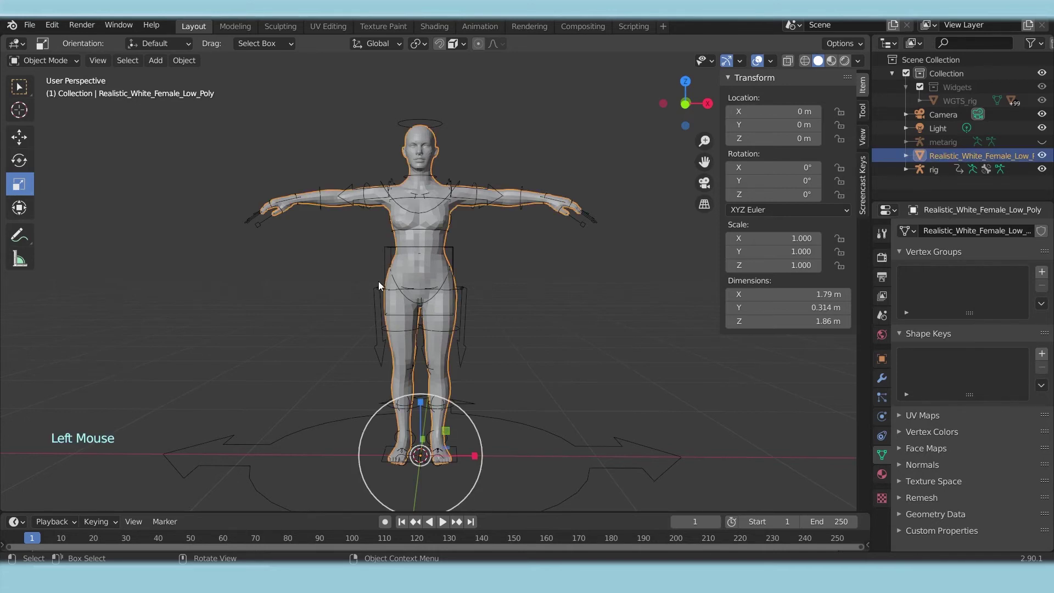
{"action": "left_click", "coordinate": [452, 252], "text": "shift"}
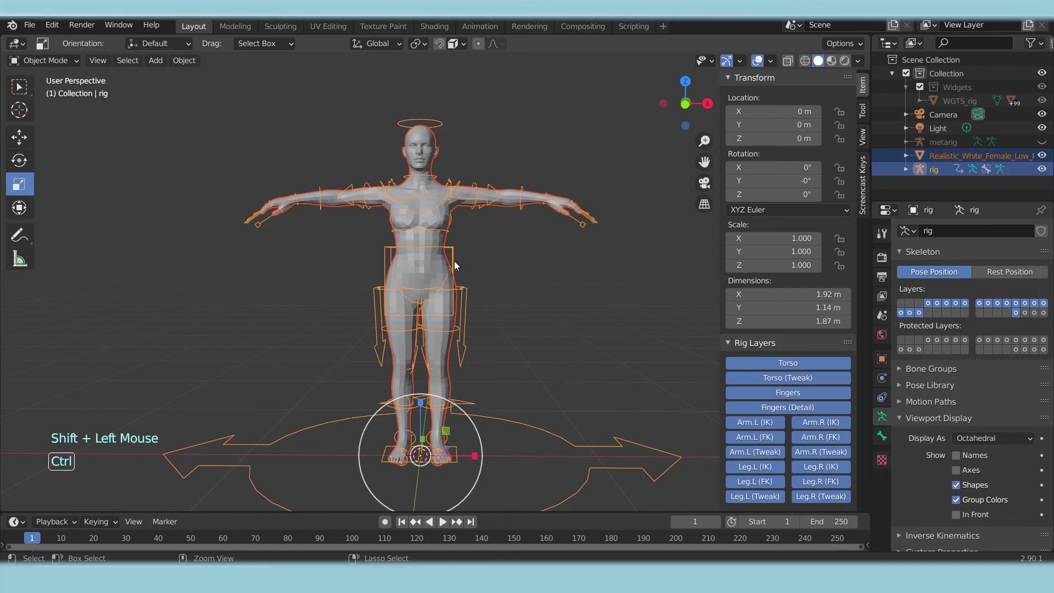
{"action": "key", "text": "ctrl+p"}
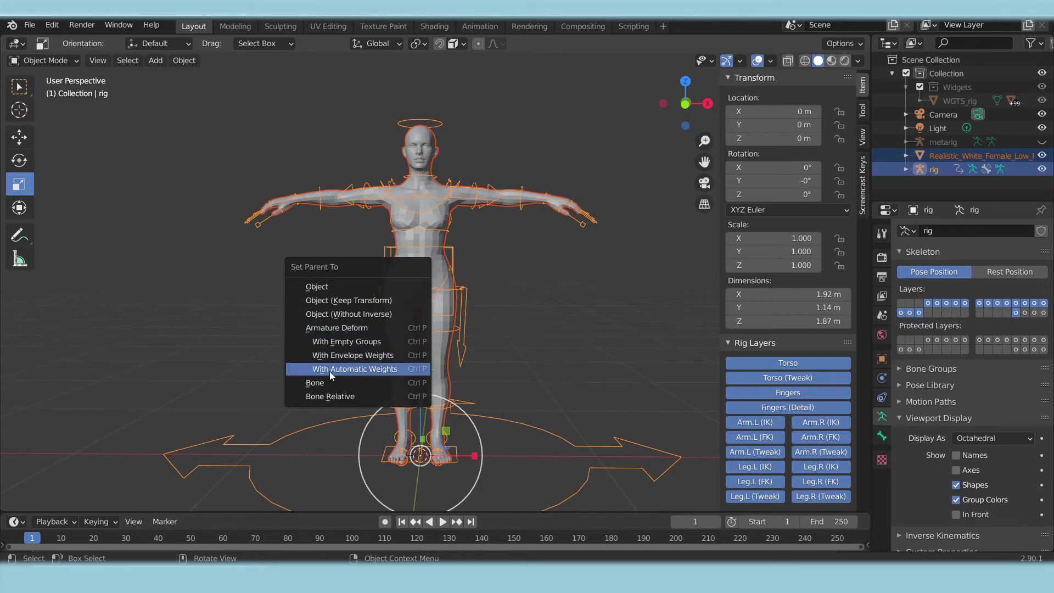
{"action": "left_click", "coordinate": [382, 369]}
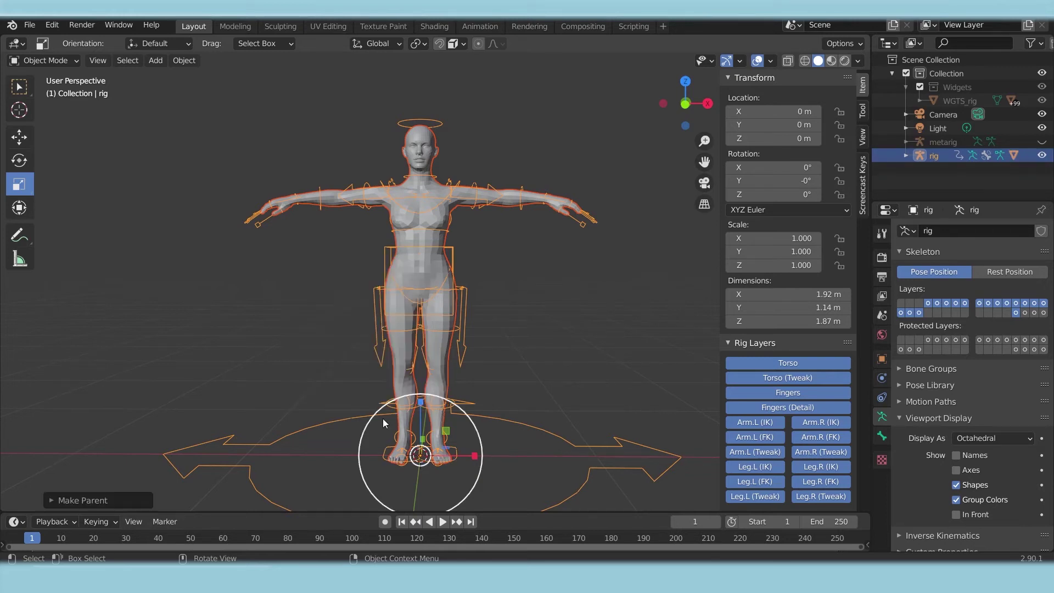
- Switch the generated rig to Pose Mode
{"action": "mouse_move", "coordinate": [526, 278]}
{"action": "middle_mouse_down", "text": "shift"}
{"action": "mouse_move", "coordinate": [516, 247]}
{"action": "mouse_move", "coordinate": [523, 267]}
{"action": "middle_mouse_up", "text": "shift"}
{"action": "left_click", "coordinate": [520, 263]}
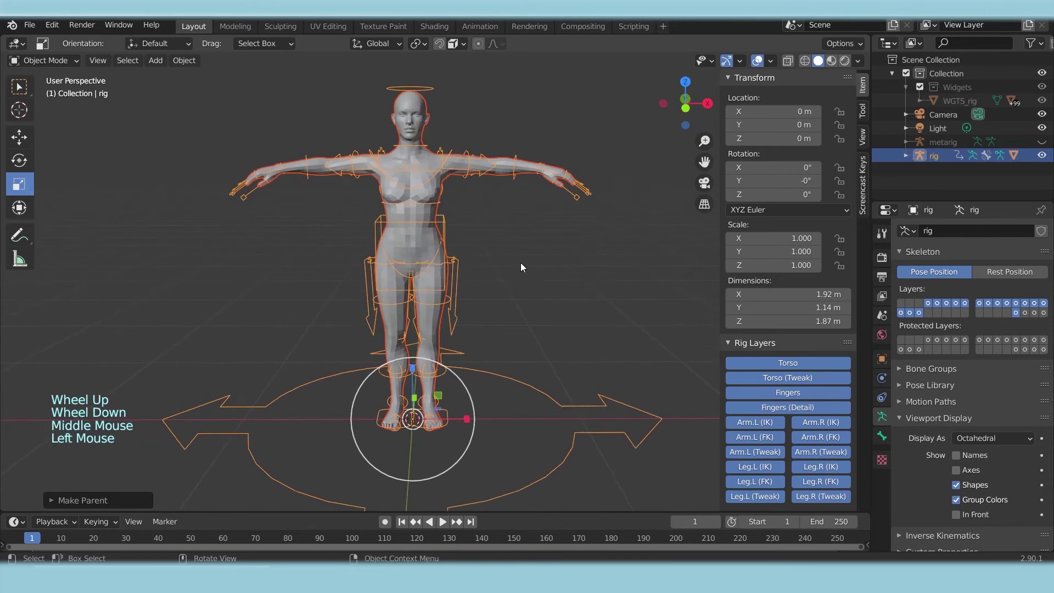
{"action": "left_click", "coordinate": [53, 61]}
{"action": "left_click", "coordinate": [47, 107]}
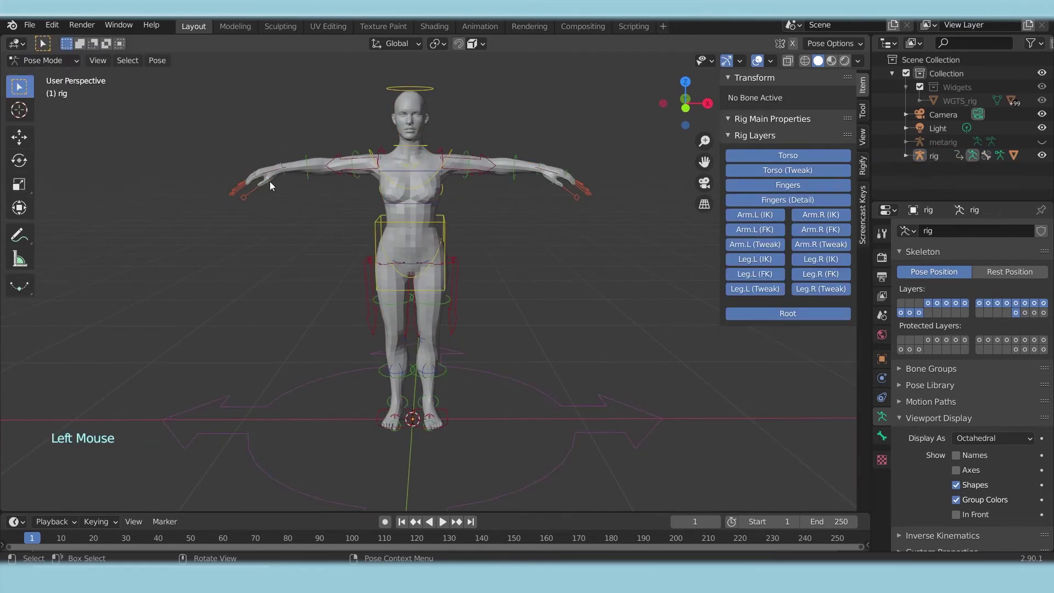
{"action": "left_click", "coordinate": [56, 61]}
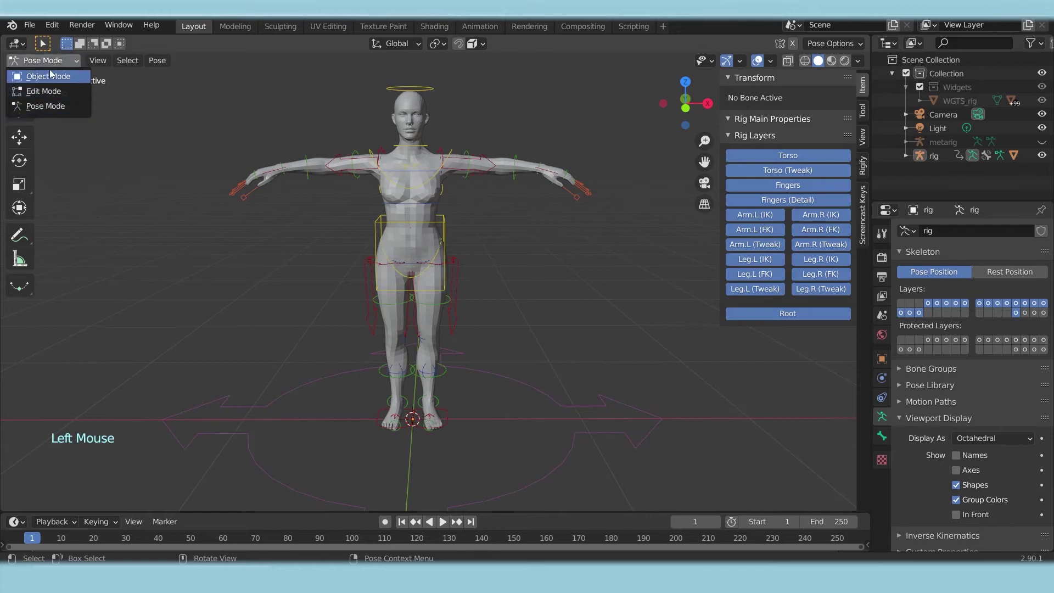
{"action": "left_click", "coordinate": [57, 106]}
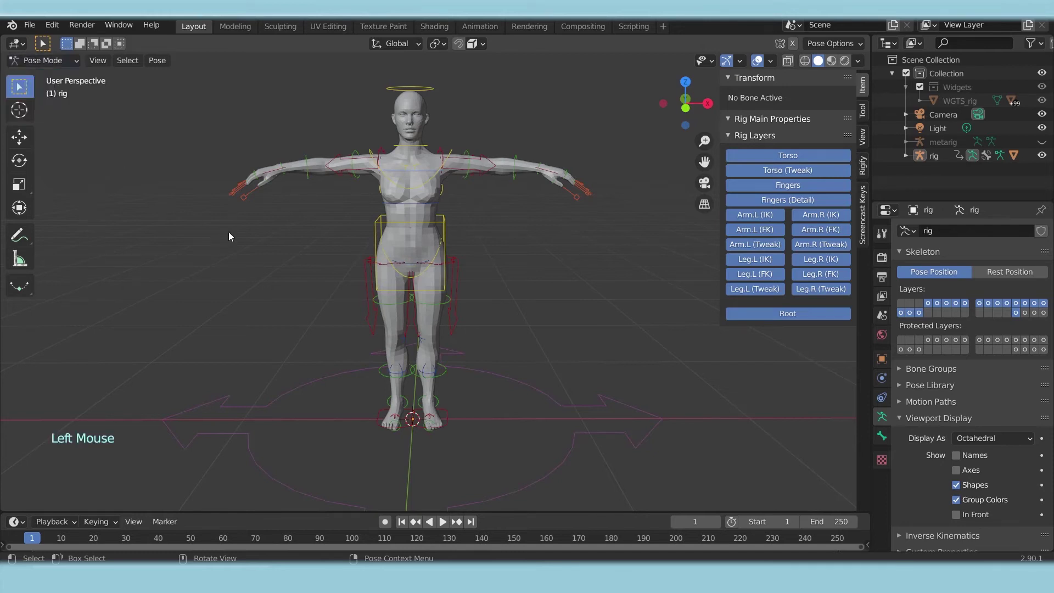
- Test the right hand's IK control by moving it outward and down, and undo the move
{"action": "left_click", "coordinate": [271, 170]}
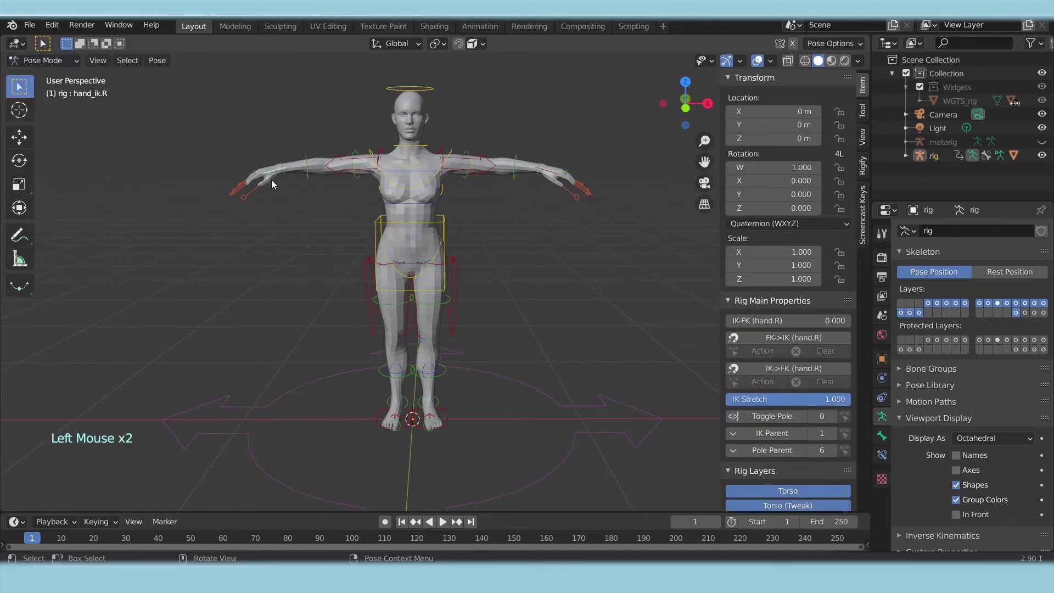
{"action": "left_click", "coordinate": [19, 137]}
{"action": "left_click_drag", "start_coordinate": [282, 168], "coordinate": [217, 195]}
{"action": "key", "text": "ctrl+z"}
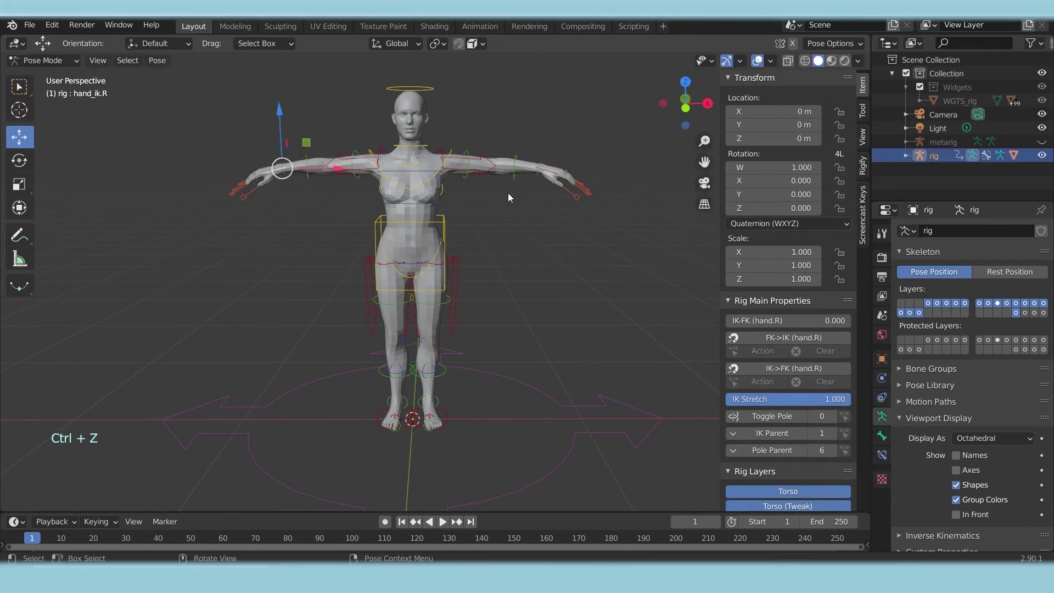
- Test the left hand's IK control and the hips control by moving each one, undoing both moves
{"action": "left_click", "coordinate": [552, 172]}
{"action": "left_click", "coordinate": [552, 172]}
{"action": "left_click_drag", "start_coordinate": [552, 171], "coordinate": [581, 185]}
{"action": "key", "text": "ctrl+z"}
{"action": "left_click", "coordinate": [436, 249]}
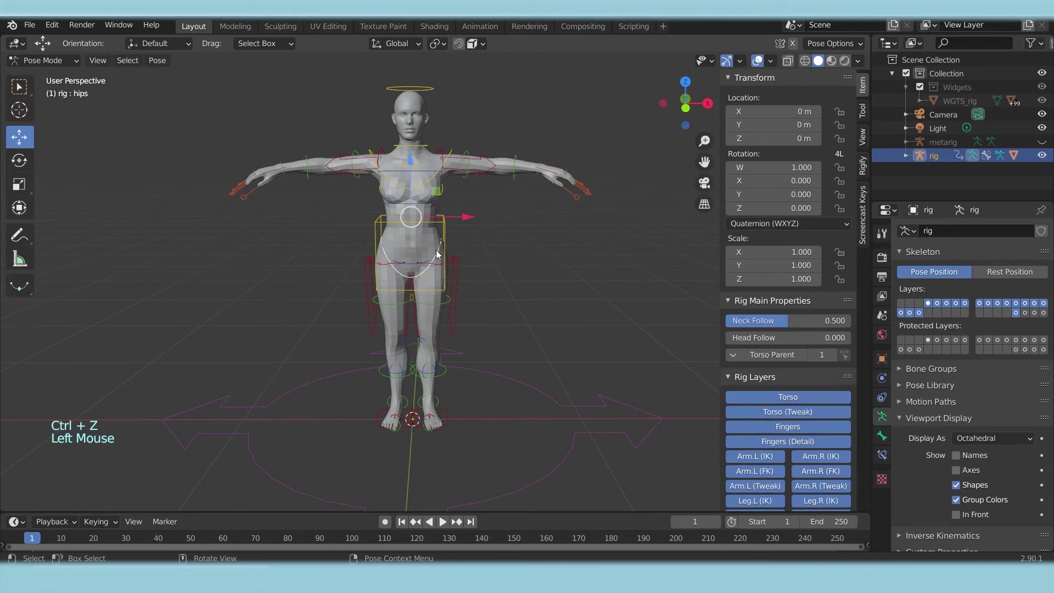
{"action": "mouse_move", "coordinate": [411, 226]}
{"action": "left_mouse_down"}
{"action": "mouse_move", "coordinate": [448, 208]}
{"action": "mouse_move", "coordinate": [388, 227]}
{"action": "mouse_move", "coordinate": [413, 223]}
{"action": "left_mouse_up"}
{"action": "key", "text": "ctrl+z"}
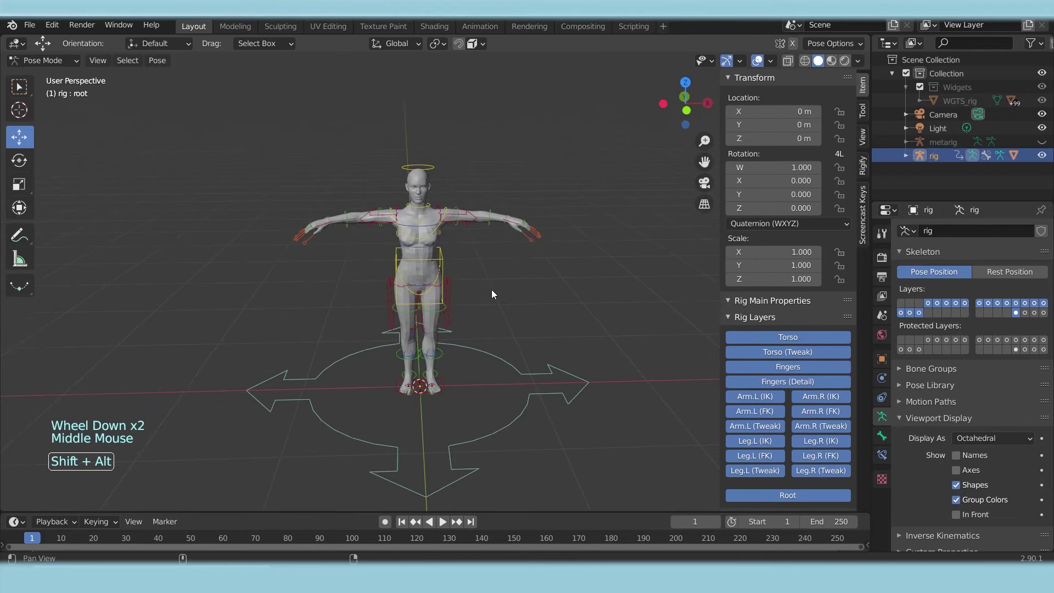
- Lower the left and right hand IK controls so both arms angle down away from the body
{"action": "middle_click_drag", "start_coordinate": [492, 290], "coordinate": [465, 311], "text": "shift"}
{"action": "scroll", "coordinate": [464, 324], "scroll_direction": "up", "scroll_amount": 1}
{"action": "scroll", "coordinate": [463, 324], "scroll_direction": "up", "scroll_amount": 1}
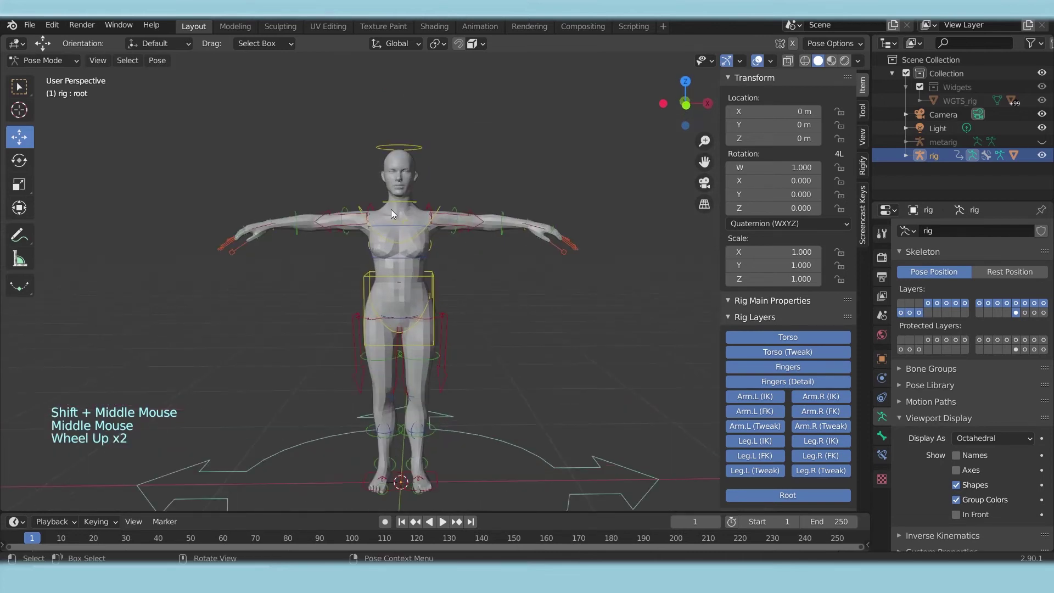
{"action": "left_click", "coordinate": [535, 236]}
{"action": "left_click_drag", "start_coordinate": [535, 236], "coordinate": [524, 313]}
{"action": "left_click", "coordinate": [263, 227]}
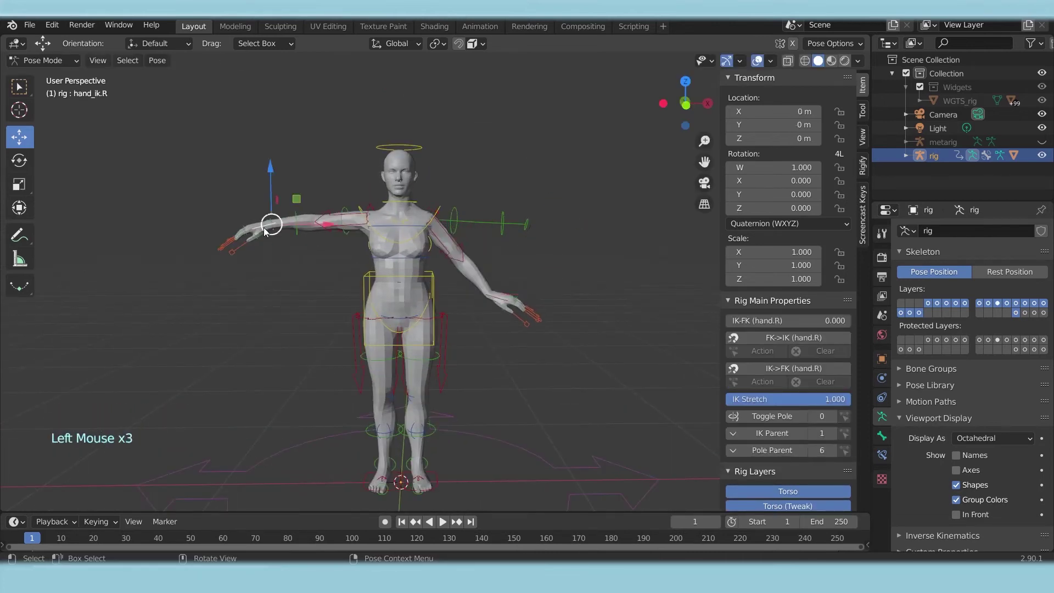
{"action": "left_click_drag", "start_coordinate": [264, 228], "coordinate": [310, 307]}
- Rotate the head control so the head turns to one side
{"action": "left_click", "coordinate": [404, 147]}
{"action": "left_click", "coordinate": [404, 147]}
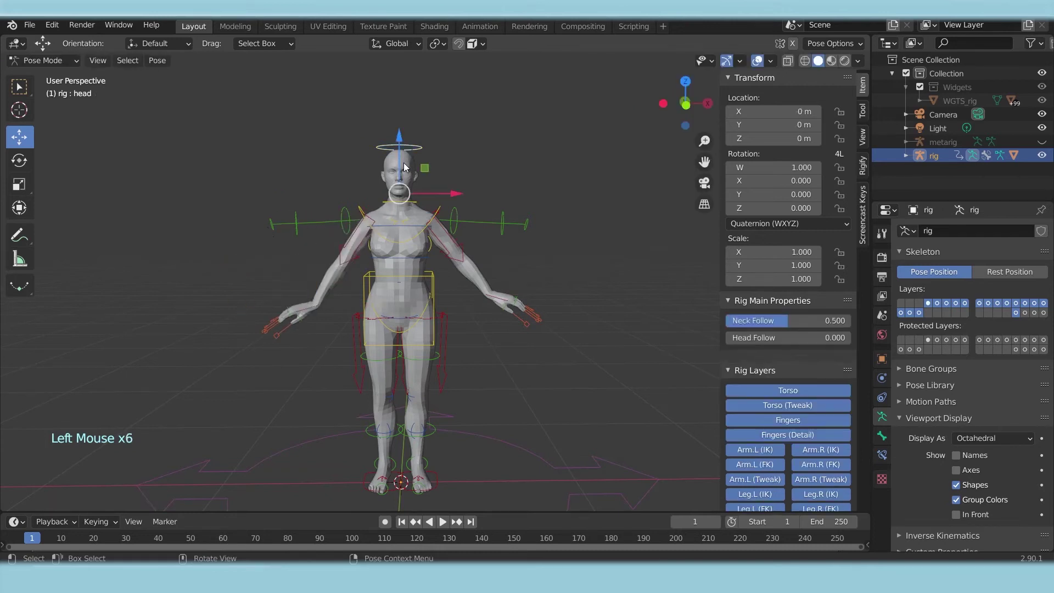
{"action": "left_click", "coordinate": [19, 160]}
{"action": "left_click_drag", "start_coordinate": [435, 173], "coordinate": [372, 162]}
- Try rotating the hips control and undo it, and bend the upper body forward and sideways with the torso control
{"action": "left_click", "coordinate": [394, 255]}
{"action": "left_click", "coordinate": [398, 331]}
{"action": "left_click_drag", "start_coordinate": [414, 331], "coordinate": [370, 343]}
{"action": "key", "text": "ctrl+z"}
{"action": "left_click", "coordinate": [408, 300]}
{"action": "middle_click_drag", "start_coordinate": [444, 330], "coordinate": [490, 289]}
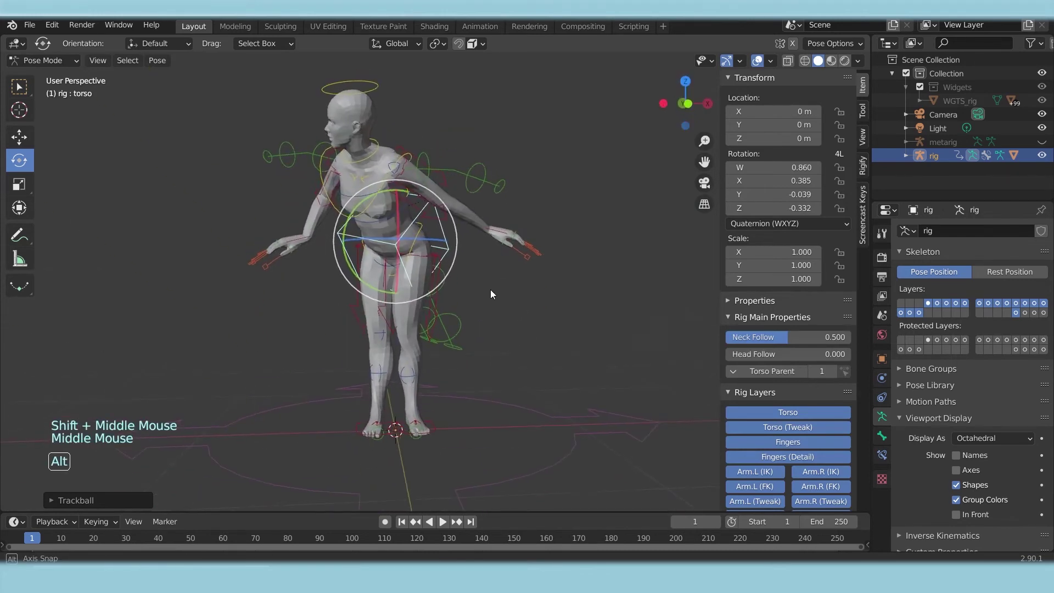
{"action": "scroll", "coordinate": [506, 239], "scroll_direction": "down", "scroll_amount": 2}
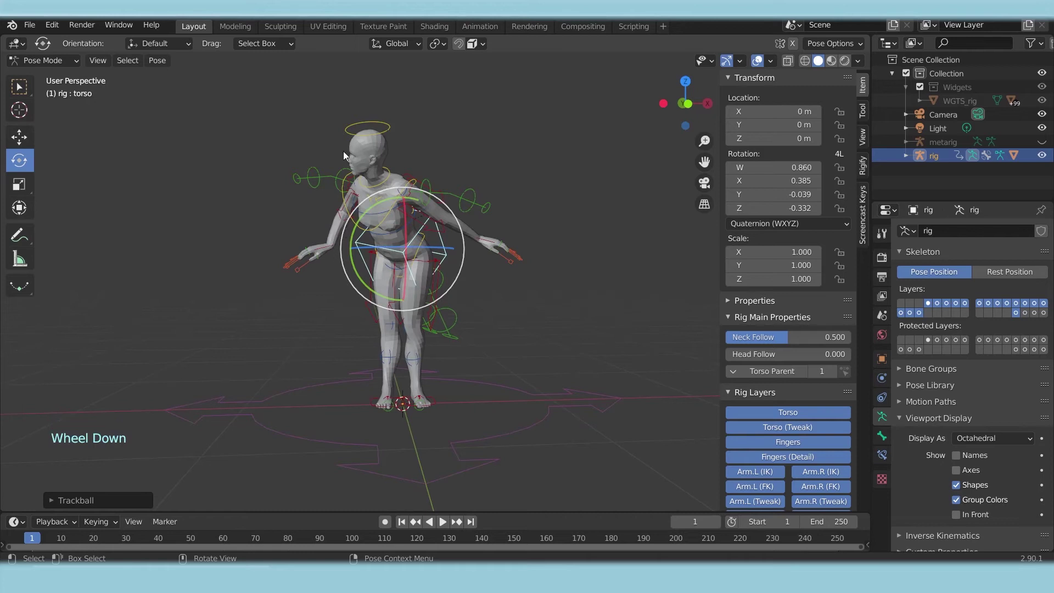
- Clear the torso control's rotation, and reset the rotation and location of all controls in the rig
{"action": "left_click", "coordinate": [517, 305]}
{"action": "left_click", "coordinate": [407, 258]}
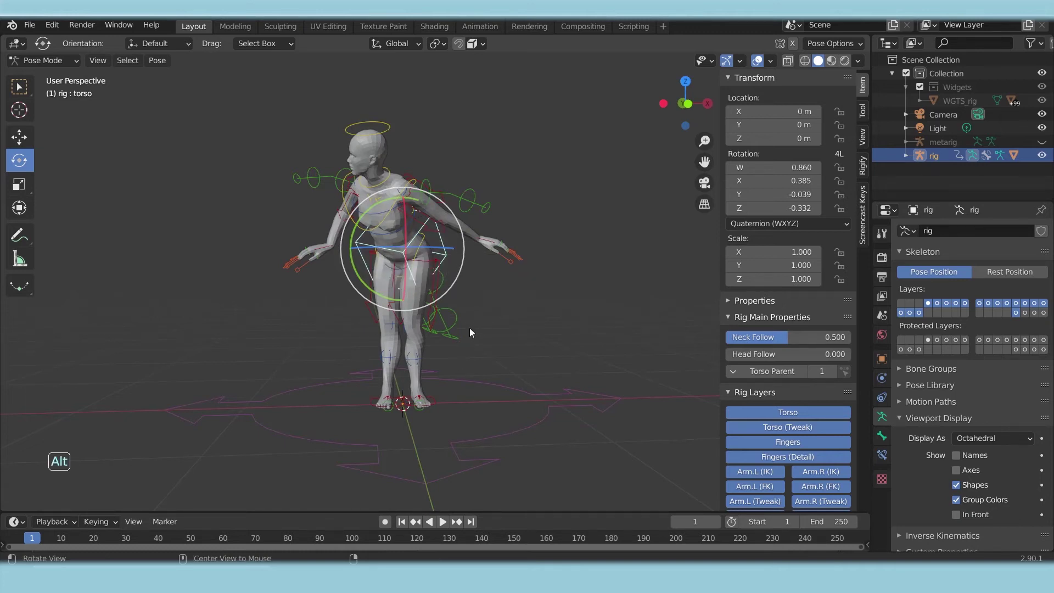
{"action": "key", "text": "alt+r"}
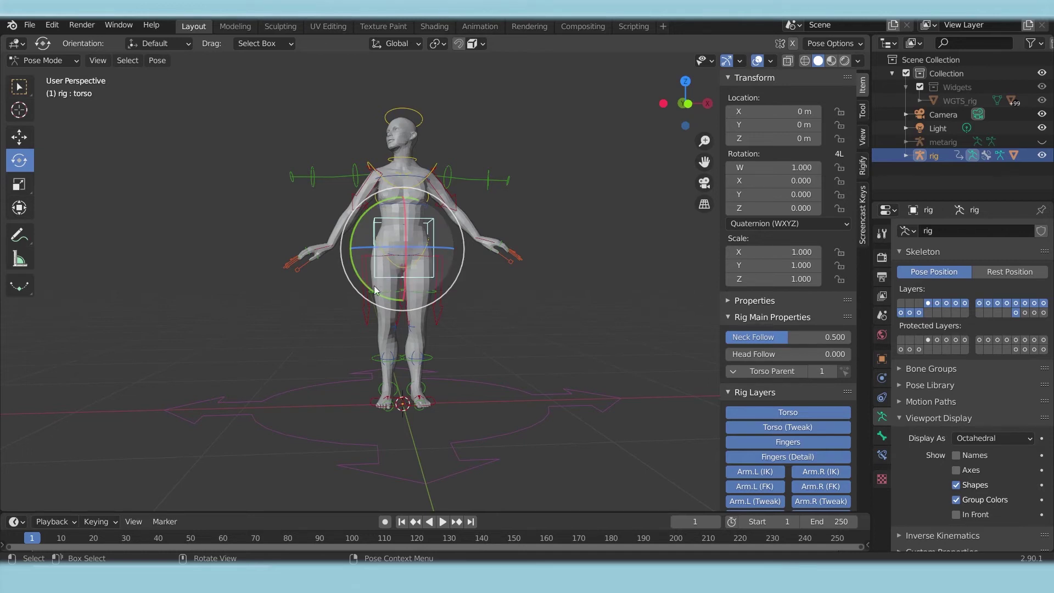
{"action": "left_click_drag", "start_coordinate": [224, 75], "coordinate": [591, 444]}
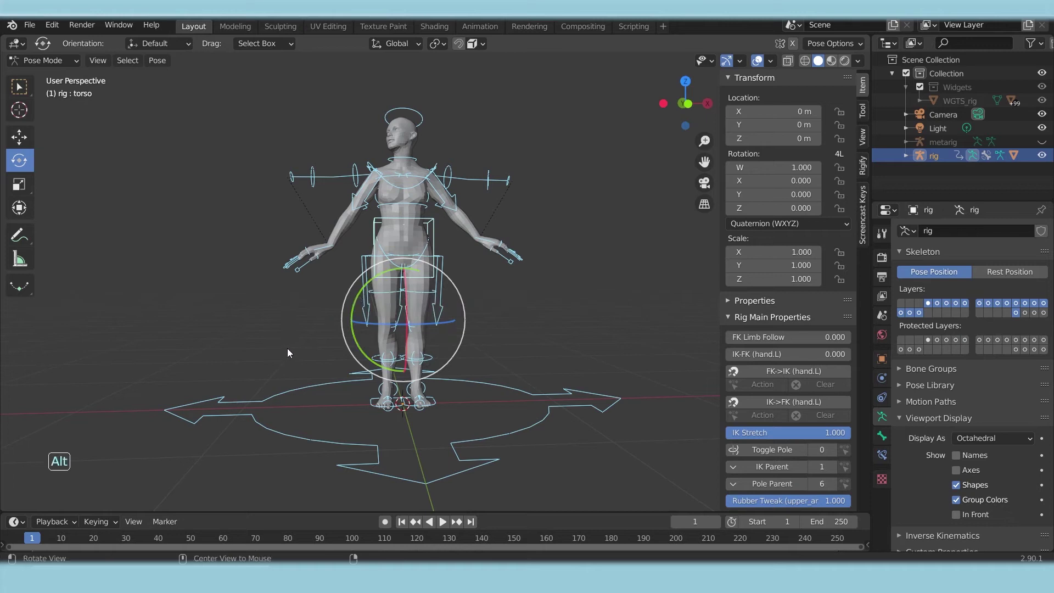
{"action": "key", "text": "alt+r"}
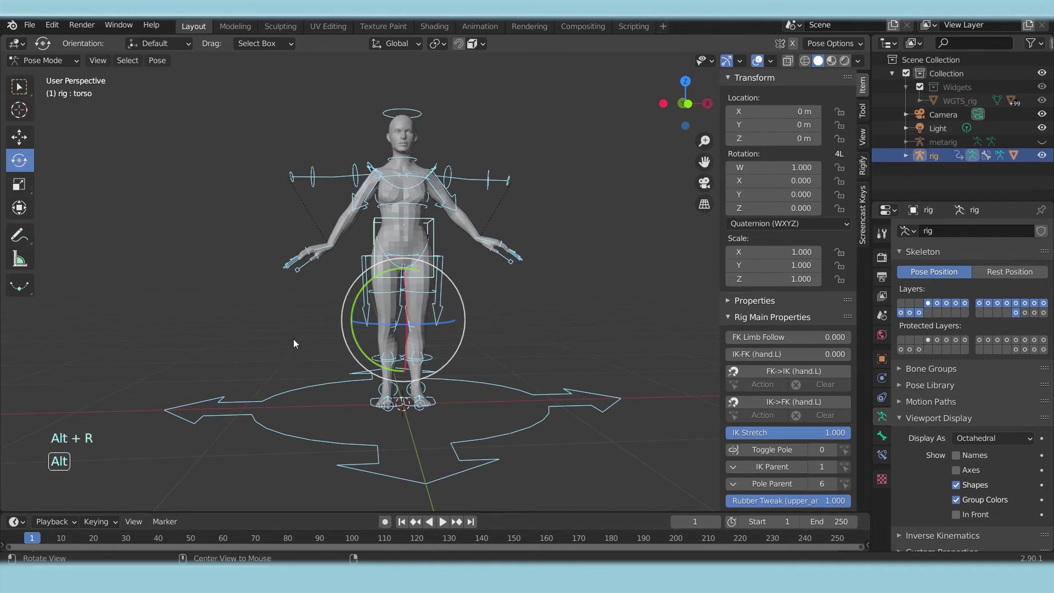
{"action": "key", "text": "alt+g"}
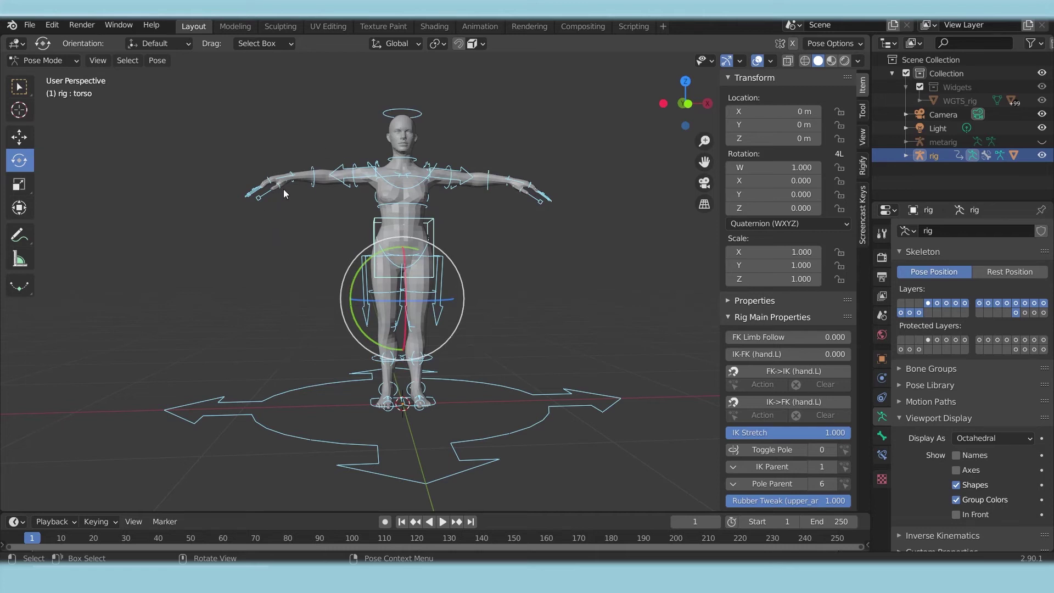
- Test the arm's stretching by moving the left hand's IK control outward and down beyond its reach, and undo the move
{"action": "left_click", "coordinate": [502, 180]}
{"action": "left_click", "coordinate": [508, 284]}
{"action": "middle_click_drag", "start_coordinate": [493, 248], "coordinate": [454, 239]}
{"action": "scroll", "coordinate": [471, 252], "scroll_direction": "up", "scroll_amount": 2}
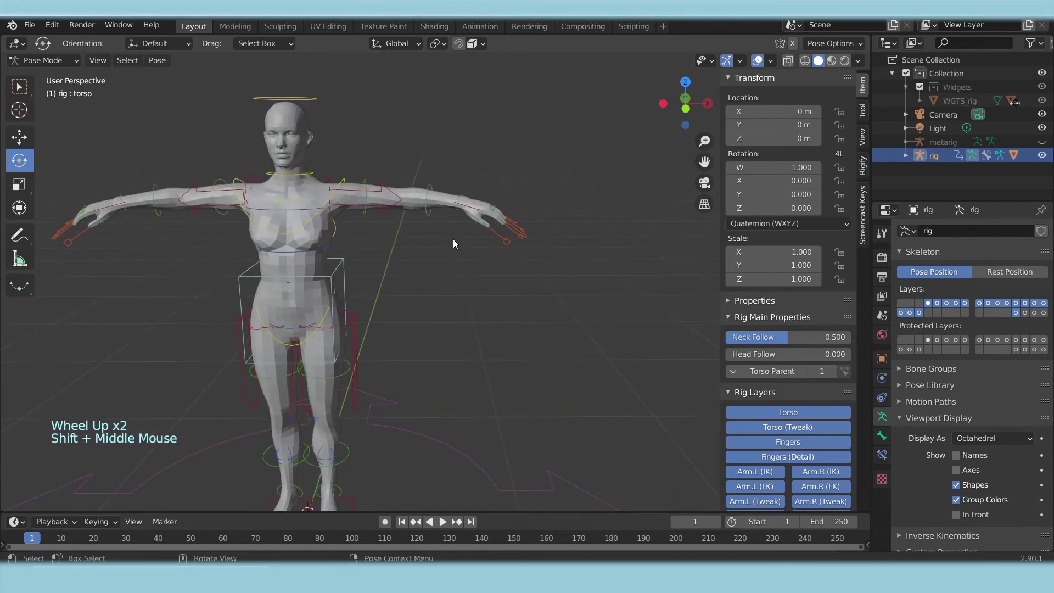
{"action": "left_click", "coordinate": [470, 216]}
{"action": "left_click", "coordinate": [19, 136]}
{"action": "left_click_drag", "start_coordinate": [467, 203], "coordinate": [518, 245]}
{"action": "key", "text": "ctrl+z"}
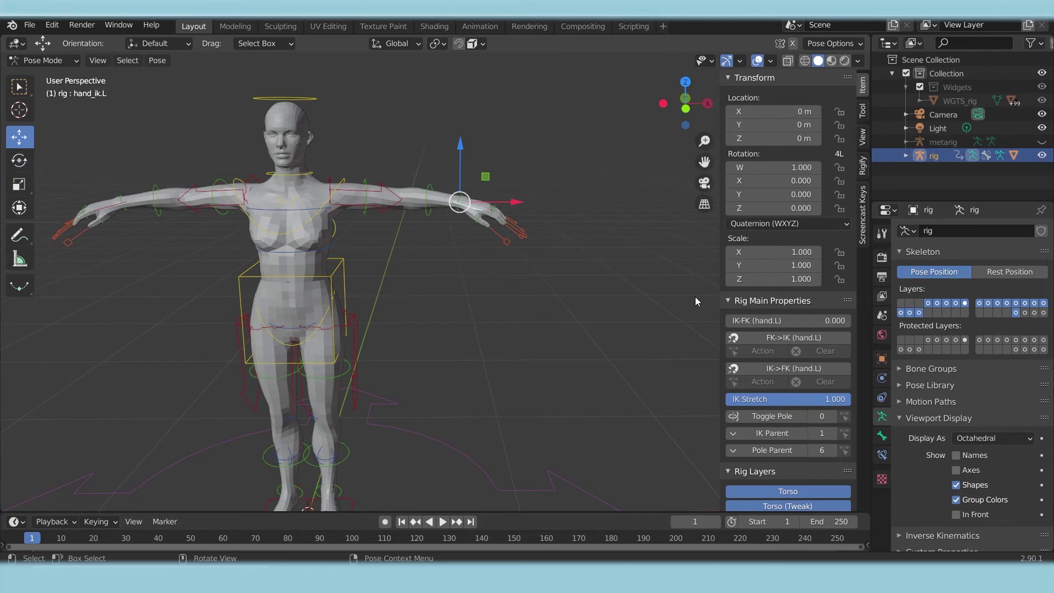
- Set IK Stretch to 0.000 for the left and right hand IK controls, test-moving the left hand and undoing that move
{"action": "left_click_drag", "start_coordinate": [832, 403], "coordinate": [714, 403]}
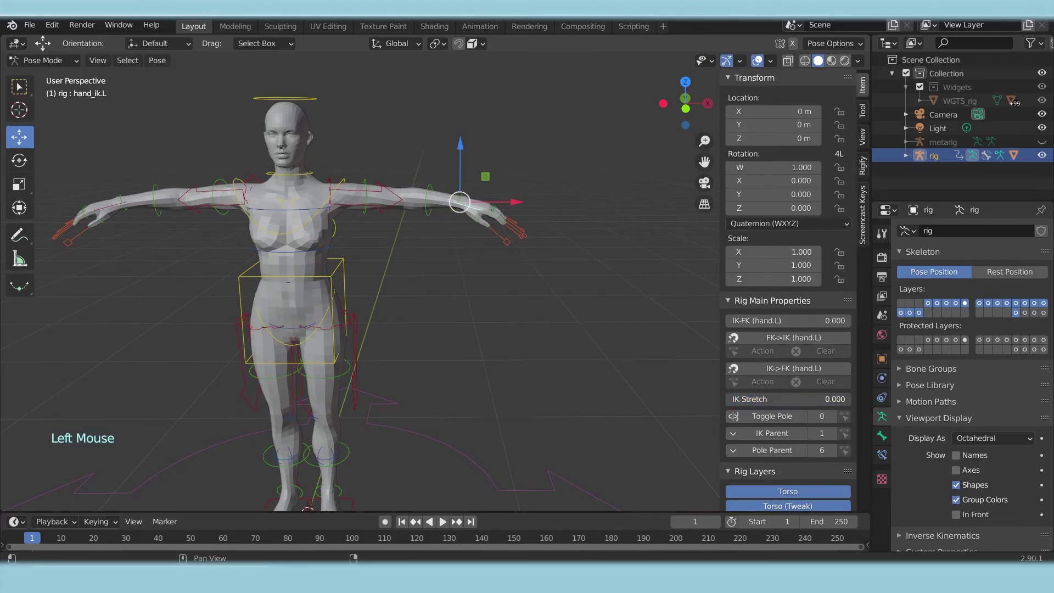
{"action": "left_click_drag", "start_coordinate": [475, 219], "coordinate": [465, 275]}
{"action": "key", "text": "ctrl+z"}
{"action": "middle_click_drag", "start_coordinate": [405, 269], "coordinate": [453, 228], "text": "shift"}
{"action": "left_click", "coordinate": [317, 189]}
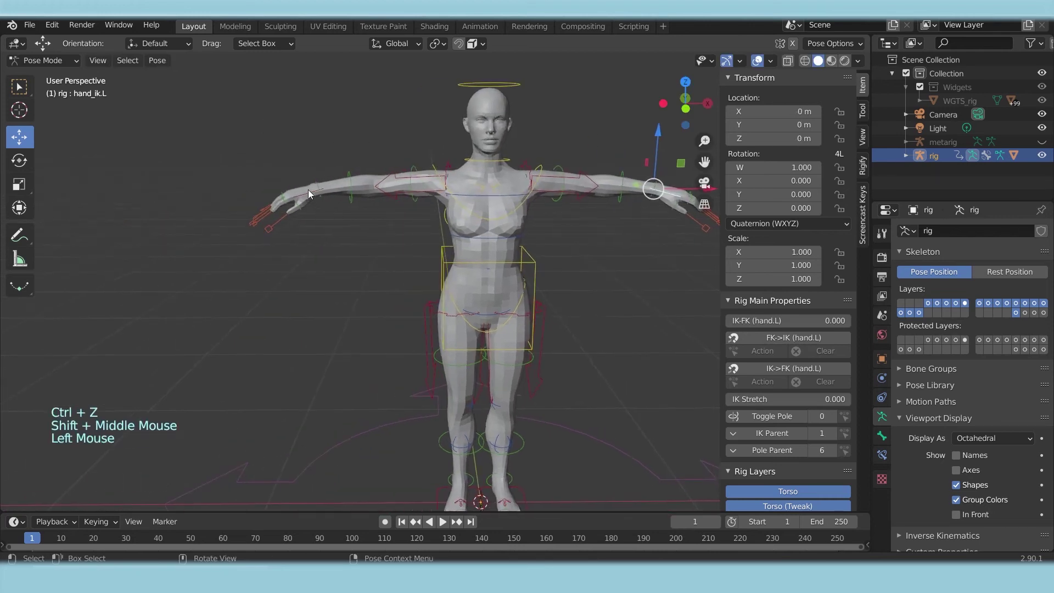
{"action": "left_click", "coordinate": [809, 398]}
- Set IK Stretch to 0.000 for the left and right foot IK controls
{"action": "middle_click_drag", "start_coordinate": [569, 384], "coordinate": [489, 270], "text": "shift"}
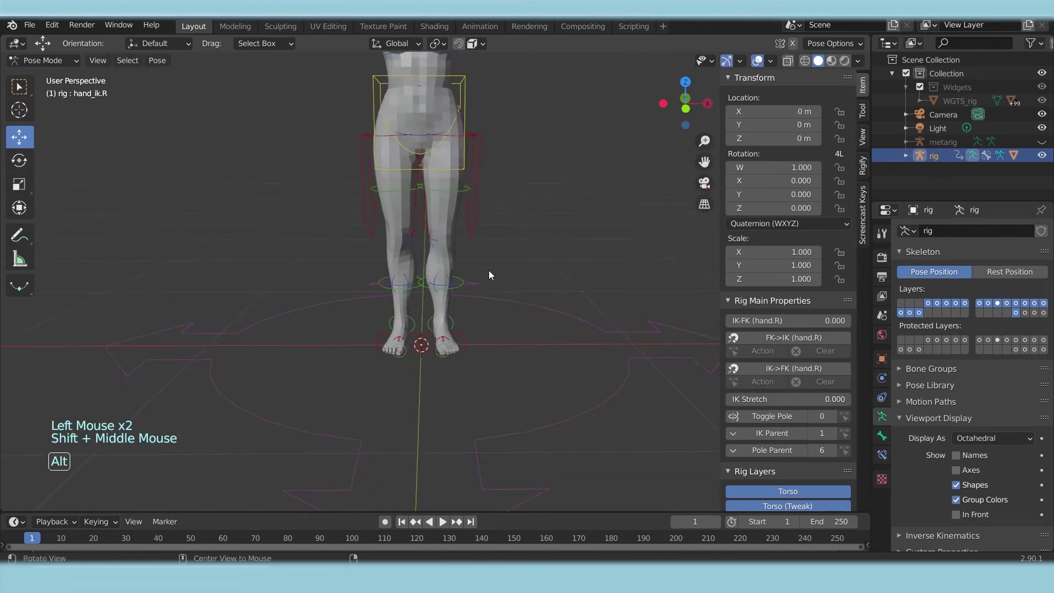
{"action": "left_click", "coordinate": [455, 345]}
{"action": "left_click", "coordinate": [803, 399]}
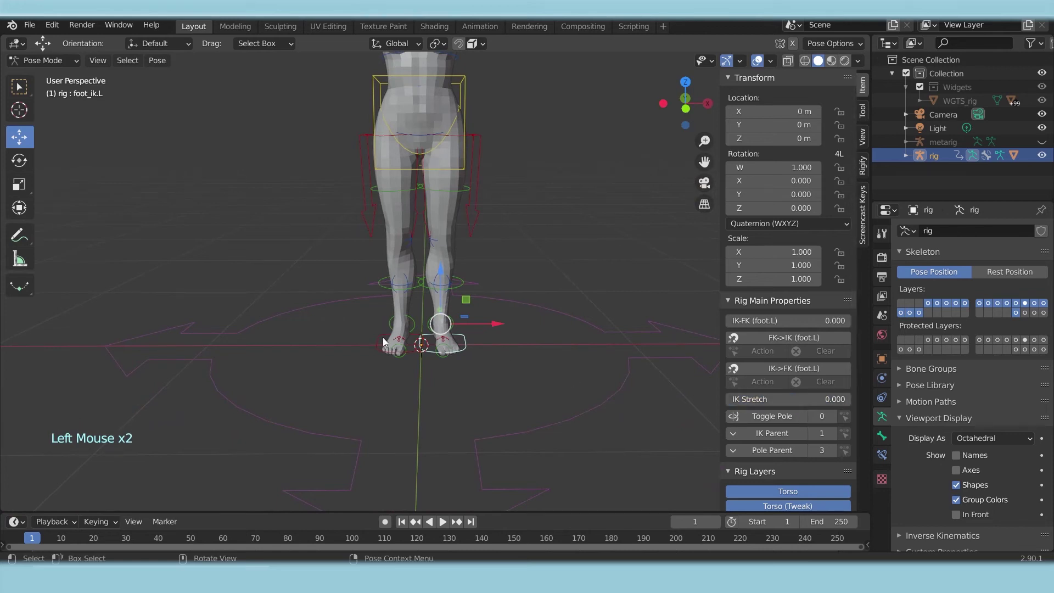
{"action": "left_click", "coordinate": [385, 341]}
{"action": "left_click", "coordinate": [805, 399]}
- Inspect the right thigh's IK and right arm's FK controls, and hide the FK rig layers of both arms and both legs
{"action": "middle_click_drag", "start_coordinate": [481, 223], "coordinate": [493, 349], "text": "shift"}
{"action": "left_click", "coordinate": [415, 287]}
{"action": "left_click", "coordinate": [374, 282]}
{"action": "middle_click_drag", "start_coordinate": [417, 196], "coordinate": [420, 240], "text": "shift"}
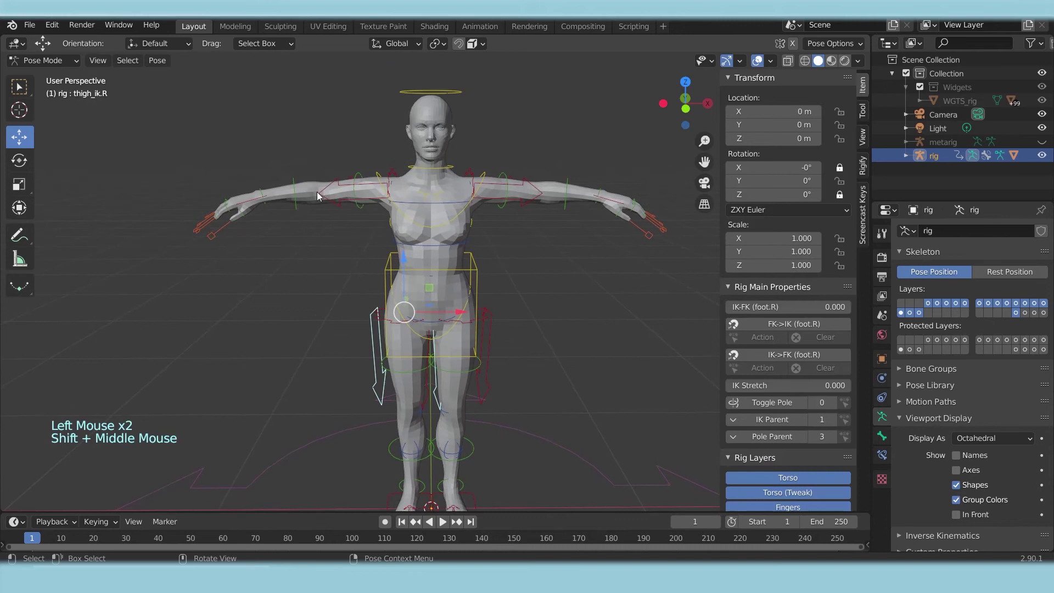
{"action": "left_click", "coordinate": [293, 204]}
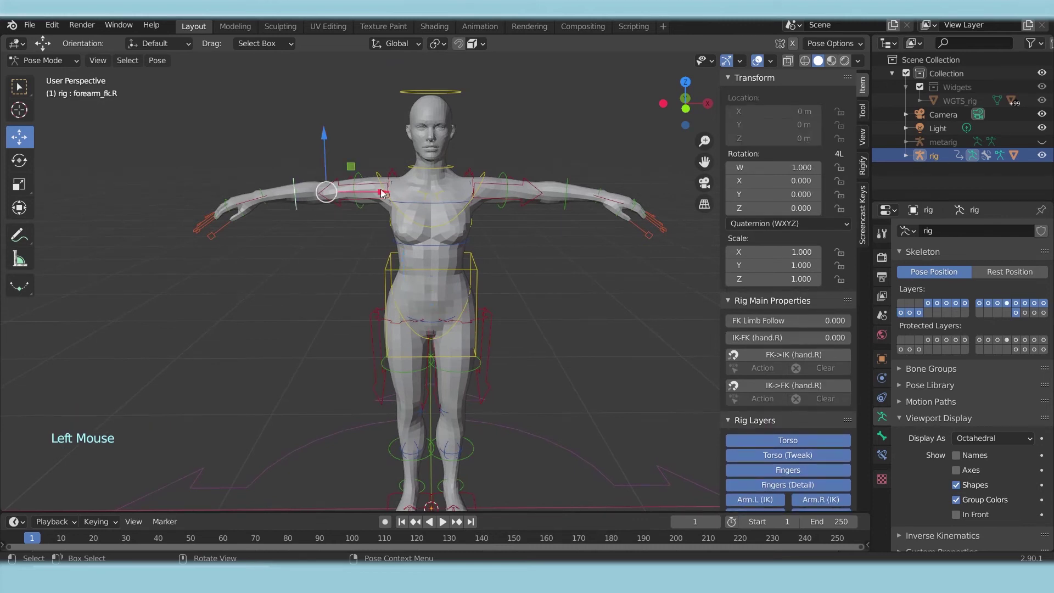
{"action": "left_click", "coordinate": [359, 178]}
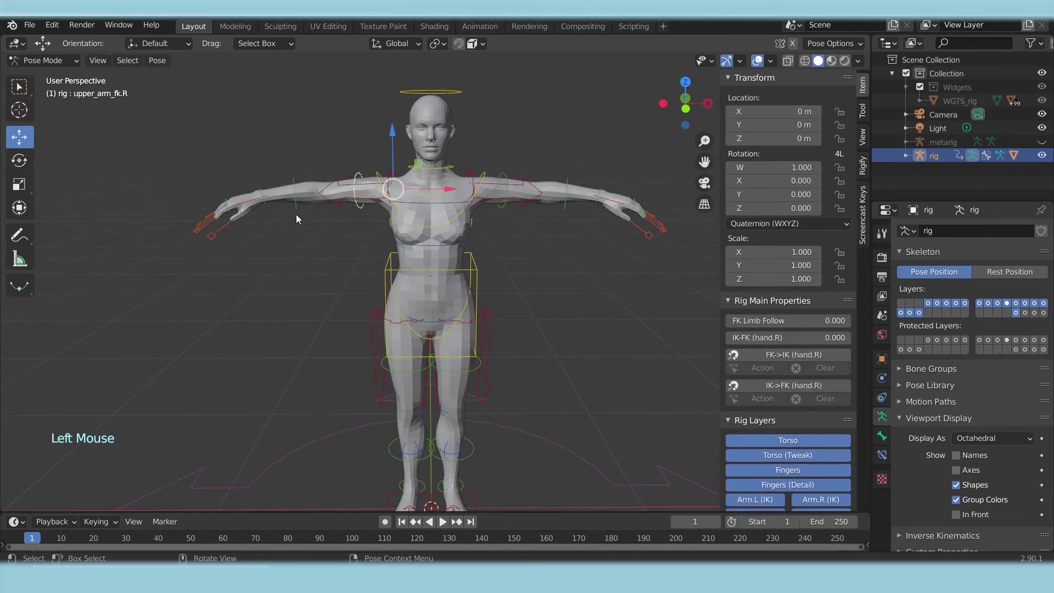
{"action": "left_click_drag", "start_coordinate": [852, 302], "coordinate": [851, 386]}
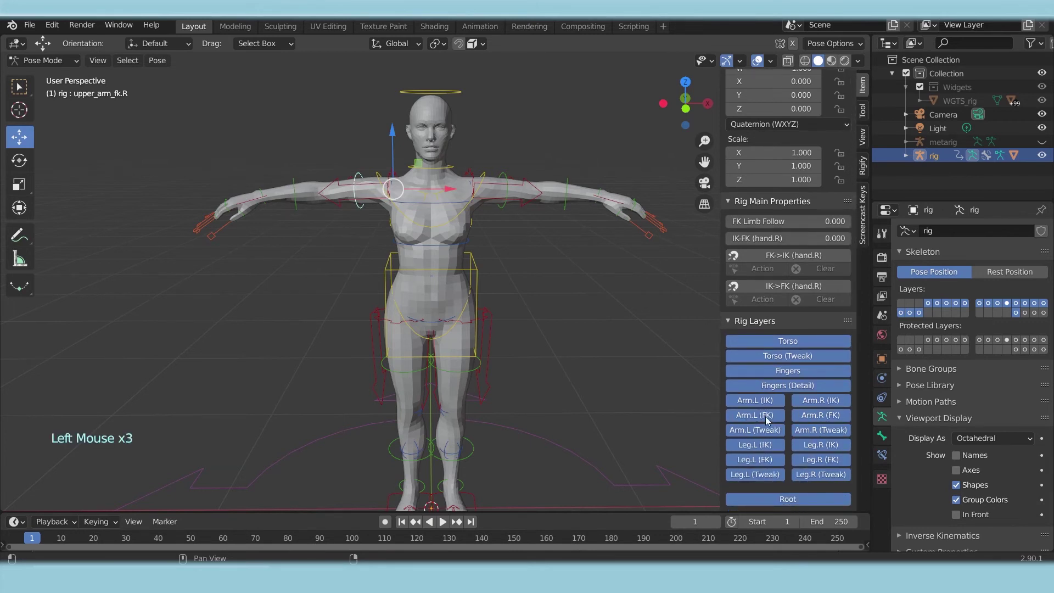
{"action": "left_click", "coordinate": [815, 417]}
{"action": "left_click", "coordinate": [815, 416]}
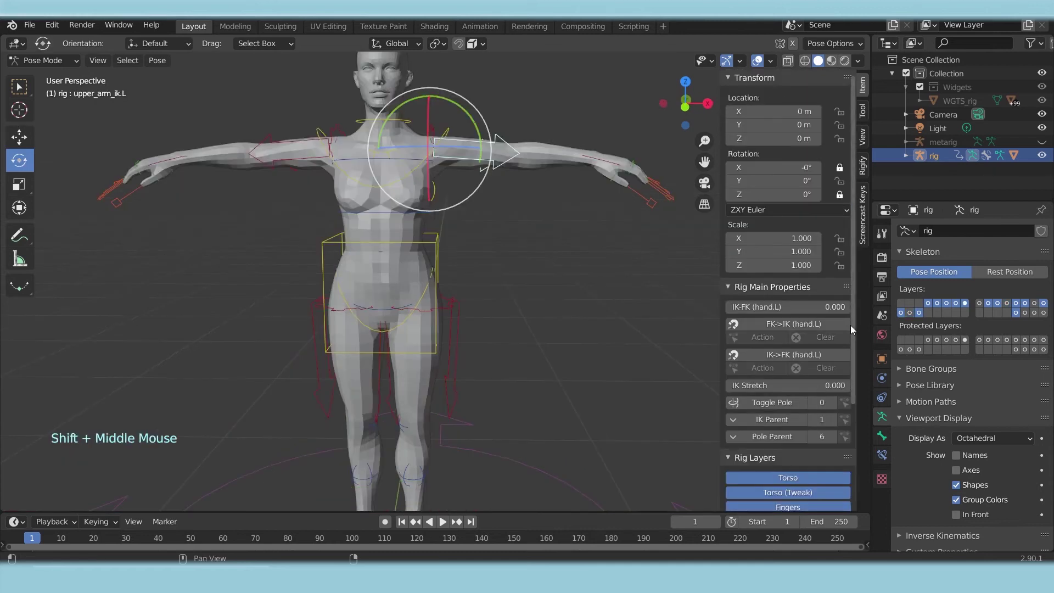
- Examine the controls that remain shown on the rig, selecting the head and left upper arm IK controls
{"action": "left_click_drag", "start_coordinate": [851, 325], "coordinate": [854, 339]}
{"action": "left_click", "coordinate": [536, 289]}
{"action": "scroll", "coordinate": [533, 244], "scroll_direction": "down", "scroll_amount": 2}
{"action": "middle_click_drag", "start_coordinate": [532, 244], "coordinate": [420, 187], "text": "shift"}
{"action": "left_click", "coordinate": [427, 181]}
{"action": "left_click", "coordinate": [427, 131]}
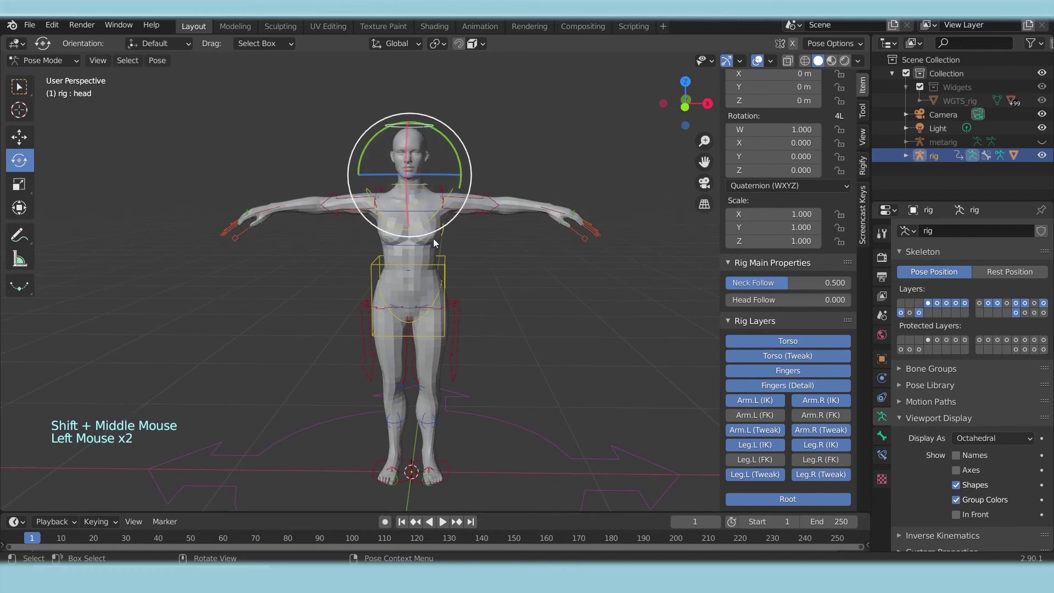
{"action": "left_click", "coordinate": [483, 221]}
{"action": "middle_click_drag", "start_coordinate": [502, 324], "coordinate": [511, 298], "text": "alt"}
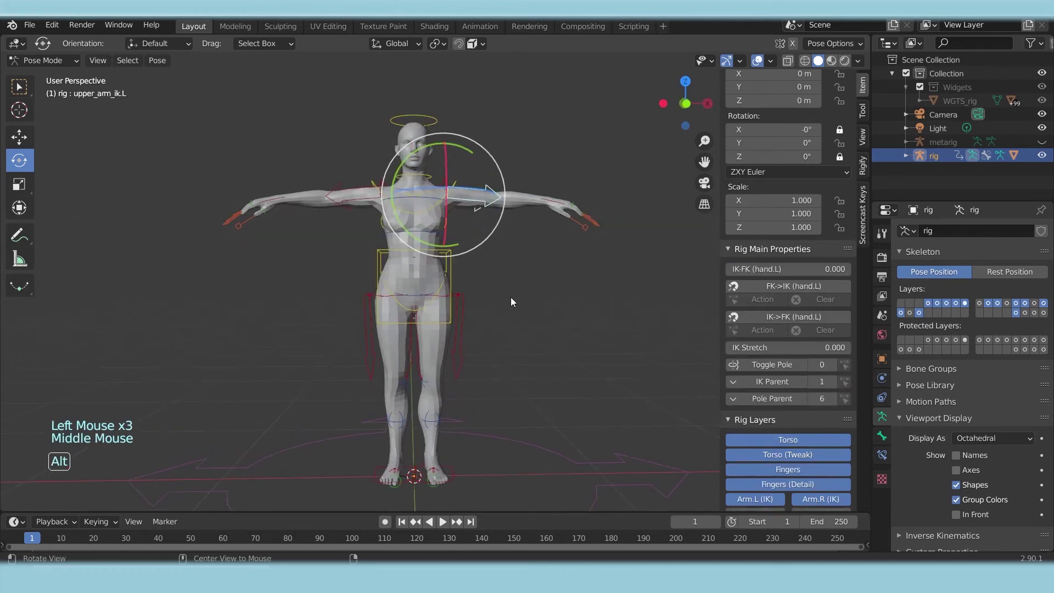
- Test the root control around the feet by transforming it, and undo the changes
{"action": "left_click", "coordinate": [496, 450]}
{"action": "left_click_drag", "start_coordinate": [379, 434], "coordinate": [395, 483]}
{"action": "key", "text": "ctrl+z"}
{"action": "left_click", "coordinate": [456, 455]}
{"action": "key", "text": "ctrl+z"}
{"action": "left_click", "coordinate": [508, 425]}
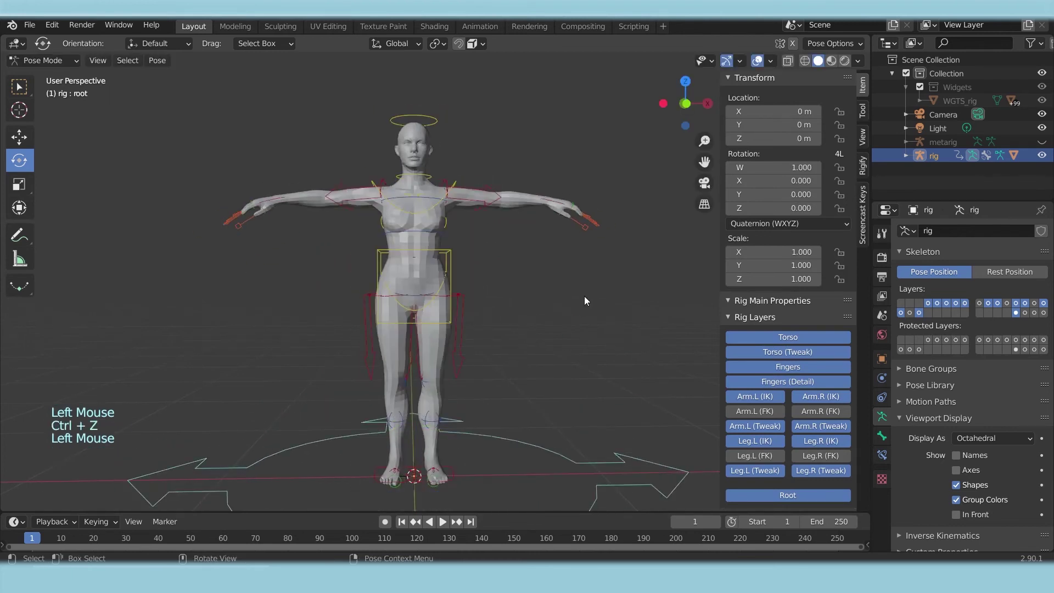
{"action": "middle_click_drag", "start_coordinate": [508, 315], "coordinate": [463, 265], "text": "alt"}
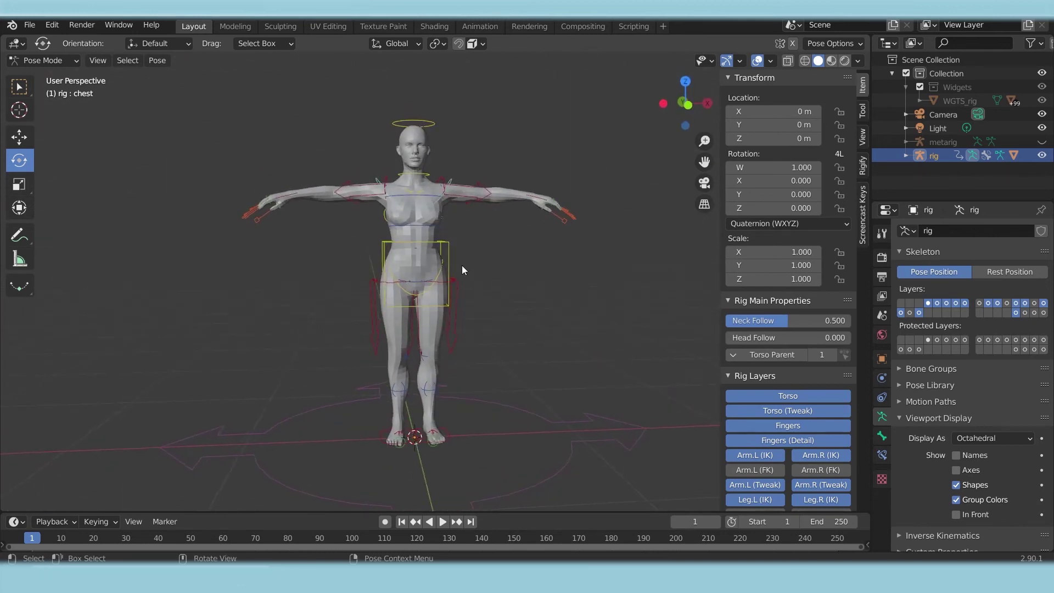
- Switch the rig to Object Mode, deselect it, and return to Pose Mode
{"action": "left_click", "coordinate": [76, 61]}
{"action": "left_click", "coordinate": [55, 74]}
{"action": "left_click", "coordinate": [572, 338]}
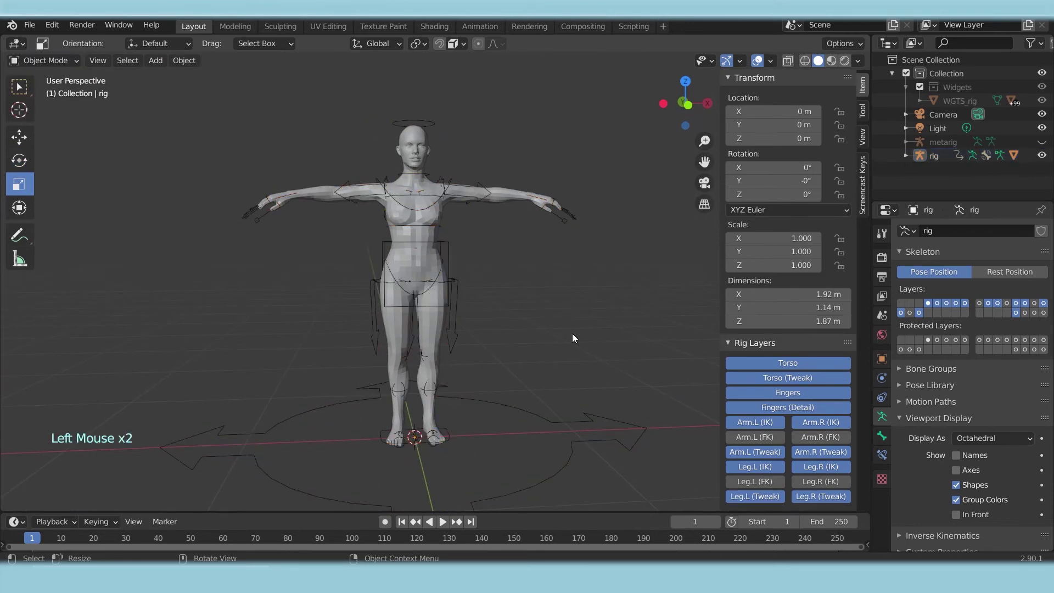
{"action": "middle_click_drag", "start_coordinate": [467, 273], "coordinate": [377, 308], "text": "alt"}
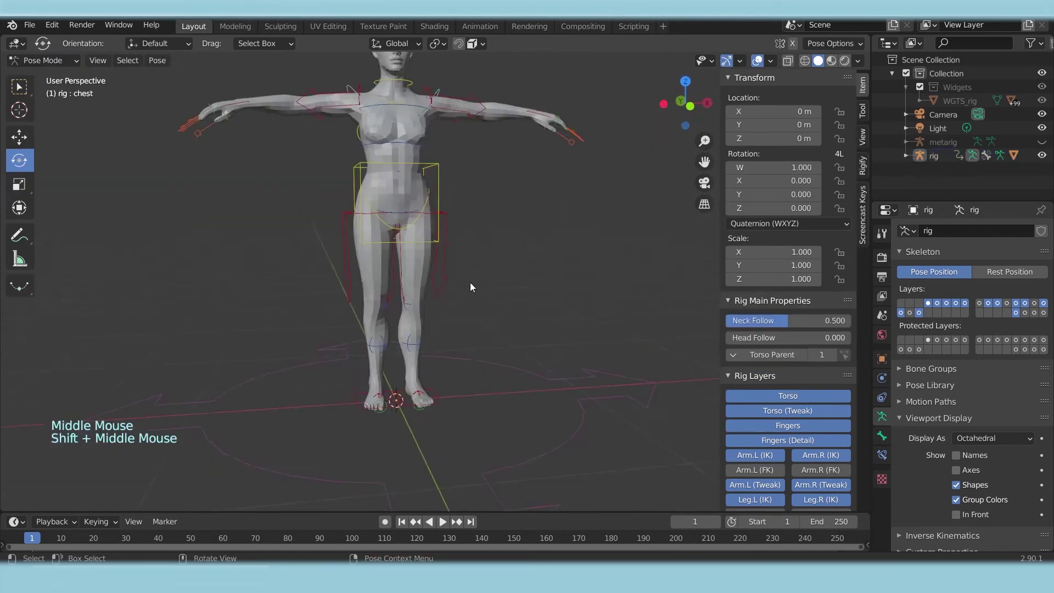
- Pose the feet in a stride, moving the right foot's IK control about 0.18 m backward and tilting it
{"action": "left_click_drag", "start_coordinate": [433, 375], "coordinate": [446, 354]}
{"action": "middle_click_drag", "start_coordinate": [357, 433], "coordinate": [466, 417]}
{"action": "left_click", "coordinate": [402, 425]}
{"action": "left_click_drag", "start_coordinate": [333, 415], "coordinate": [288, 416]}
{"action": "left_click", "coordinate": [20, 161]}
{"action": "key", "text": "ctrl+z"}
{"action": "left_click_drag", "start_coordinate": [345, 364], "coordinate": [367, 372]}
{"action": "left_click", "coordinate": [386, 431]}
{"action": "left_click_drag", "start_coordinate": [422, 417], "coordinate": [416, 443]}
{"action": "middle_click_drag", "start_coordinate": [467, 409], "coordinate": [379, 426]}
- Raise the right foot's IK control slightly in the side view
{"action": "left_click", "coordinate": [353, 424]}
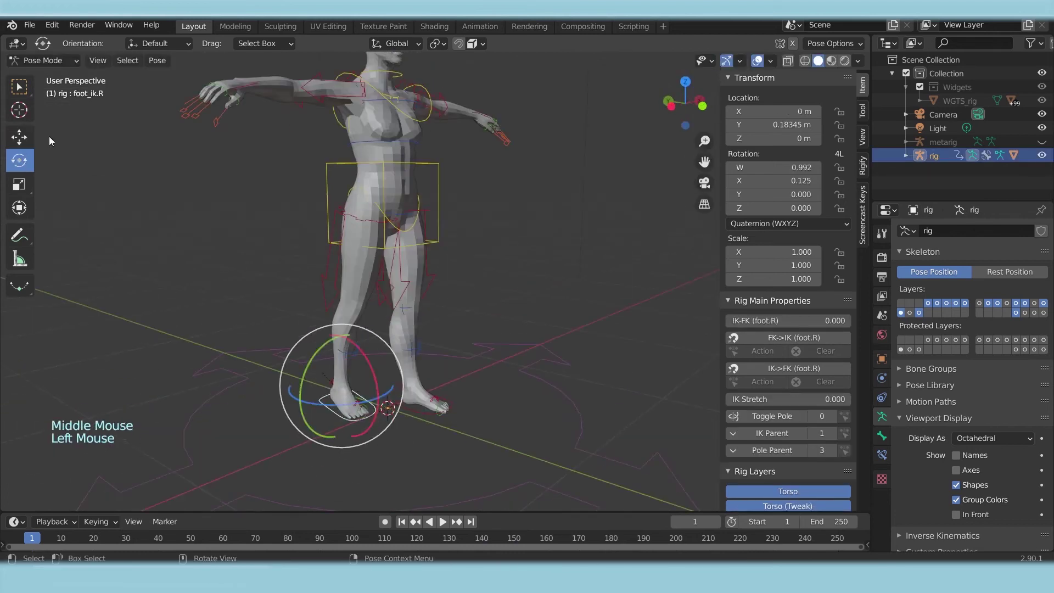
{"action": "left_click", "coordinate": [20, 137]}
{"action": "key", "text": "KP_1"}
{"action": "key", "text": "KP_3"}
{"action": "left_click_drag", "start_coordinate": [518, 345], "coordinate": [519, 339]}
{"action": "middle_click_drag", "start_coordinate": [631, 396], "coordinate": [519, 420]}
- Bring the left hand's IK control down in front of the hip and rotate the hand inward
{"action": "middle_click_drag", "start_coordinate": [572, 312], "coordinate": [549, 190], "text": "alt"}
{"action": "left_click", "coordinate": [545, 185]}
{"action": "left_click_drag", "start_coordinate": [546, 186], "coordinate": [478, 335]}
{"action": "left_click", "coordinate": [19, 160]}
{"action": "middle_click_drag", "start_coordinate": [532, 299], "coordinate": [510, 286], "text": "alt"}
{"action": "left_click_drag", "start_coordinate": [494, 280], "coordinate": [472, 264]}
{"action": "left_click_drag", "start_coordinate": [417, 285], "coordinate": [426, 278]}
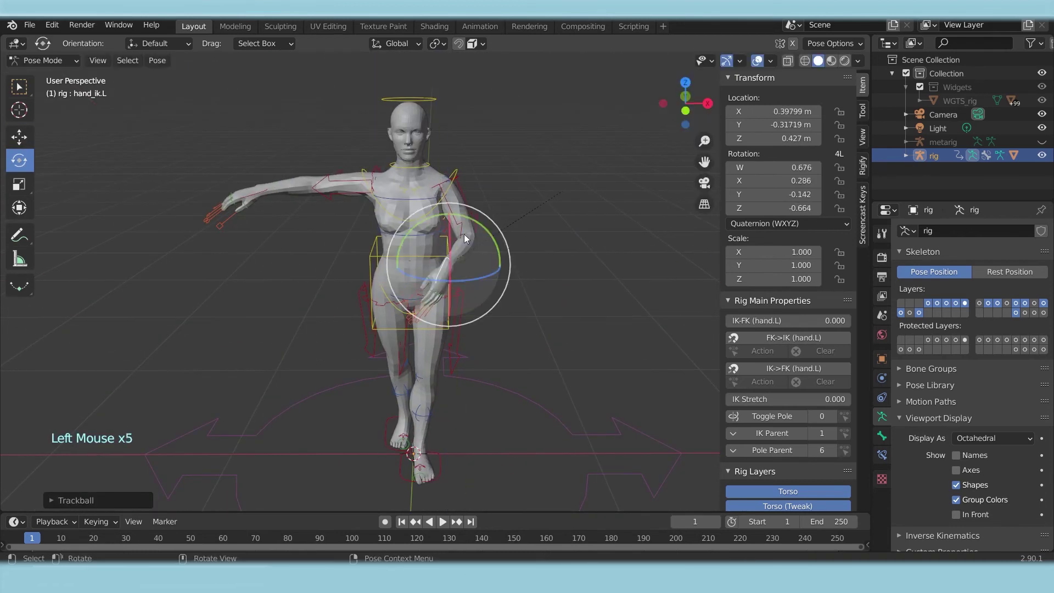
- Rotate the head control, and raise the right hand's IK control up beside the head
{"action": "left_click", "coordinate": [403, 102]}
{"action": "left_click_drag", "start_coordinate": [396, 159], "coordinate": [362, 182]}
{"action": "left_click", "coordinate": [214, 226]}
{"action": "left_click", "coordinate": [20, 137]}
{"action": "left_click_drag", "start_coordinate": [217, 222], "coordinate": [318, 91]}
- Rotate the raised right hand from several viewing angles until it reaches out in front of the face
{"action": "left_click", "coordinate": [20, 160]}
{"action": "left_click_drag", "start_coordinate": [373, 165], "coordinate": [350, 183]}
{"action": "left_click", "coordinate": [350, 183]}
{"action": "middle_click_drag", "start_coordinate": [350, 183], "coordinate": [390, 237]}
{"action": "left_click", "coordinate": [337, 161]}
{"action": "left_click_drag", "start_coordinate": [336, 160], "coordinate": [352, 182]}
{"action": "left_click", "coordinate": [390, 165]}
{"action": "middle_click_drag", "start_coordinate": [390, 164], "coordinate": [330, 209]}
{"action": "left_click", "coordinate": [329, 219]}
{"action": "left_click_drag", "start_coordinate": [310, 212], "coordinate": [286, 181]}
{"action": "middle_click_drag", "start_coordinate": [307, 181], "coordinate": [342, 165]}
{"action": "left_click", "coordinate": [404, 107]}
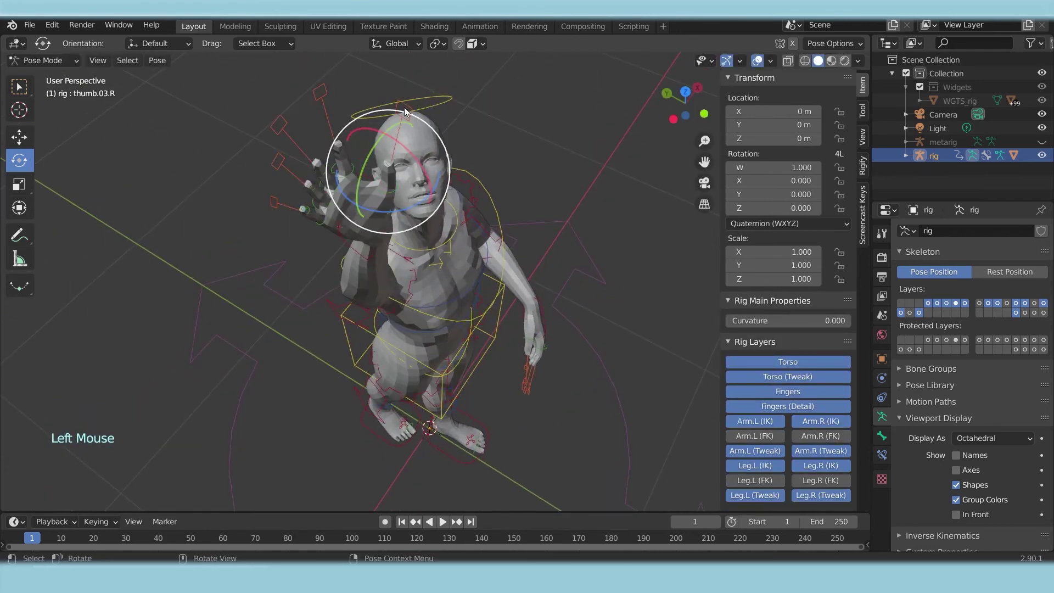
- Adjust the upper body's pose and rotate the left hand's IK control beside the hip
{"action": "middle_click_drag", "start_coordinate": [404, 107], "coordinate": [477, 356]}
{"action": "left_click", "coordinate": [370, 385]}
{"action": "key", "text": "ctrl+z"}
{"action": "left_click_drag", "start_coordinate": [423, 454], "coordinate": [442, 457]}
{"action": "left_click_drag", "start_coordinate": [423, 307], "coordinate": [414, 294]}
{"action": "left_click", "coordinate": [516, 388]}
{"action": "left_click_drag", "start_coordinate": [522, 351], "coordinate": [516, 313]}
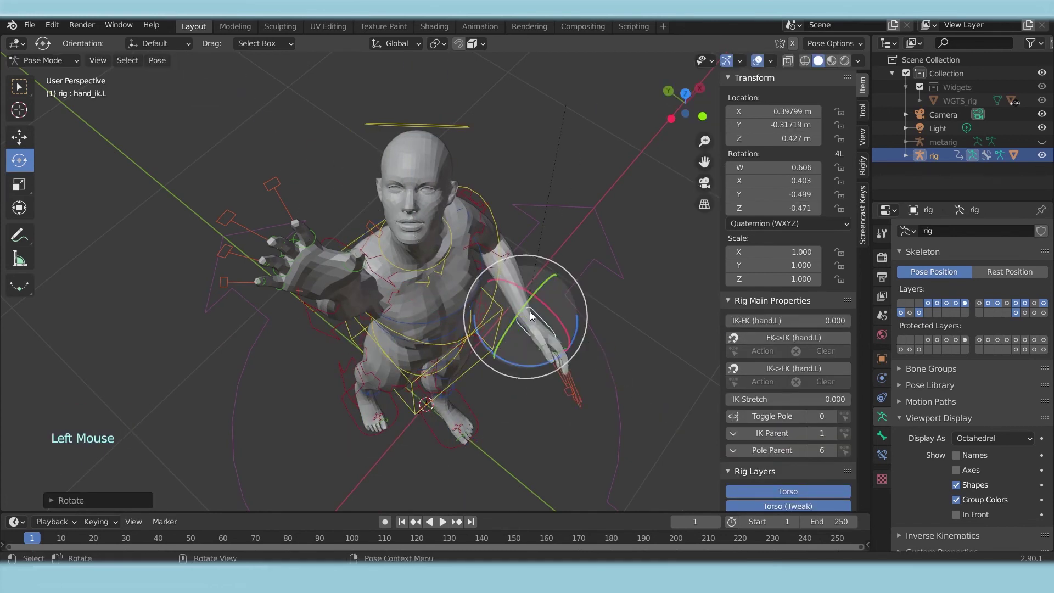
- Try rotating the upper body and head controls, and undo the recent pose changes
{"action": "left_click", "coordinate": [439, 335]}
{"action": "left_click_drag", "start_coordinate": [439, 335], "coordinate": [456, 330]}
{"action": "key", "text": "ctrl+z"}
{"action": "left_click", "coordinate": [454, 351]}
{"action": "left_click", "coordinate": [453, 351]}
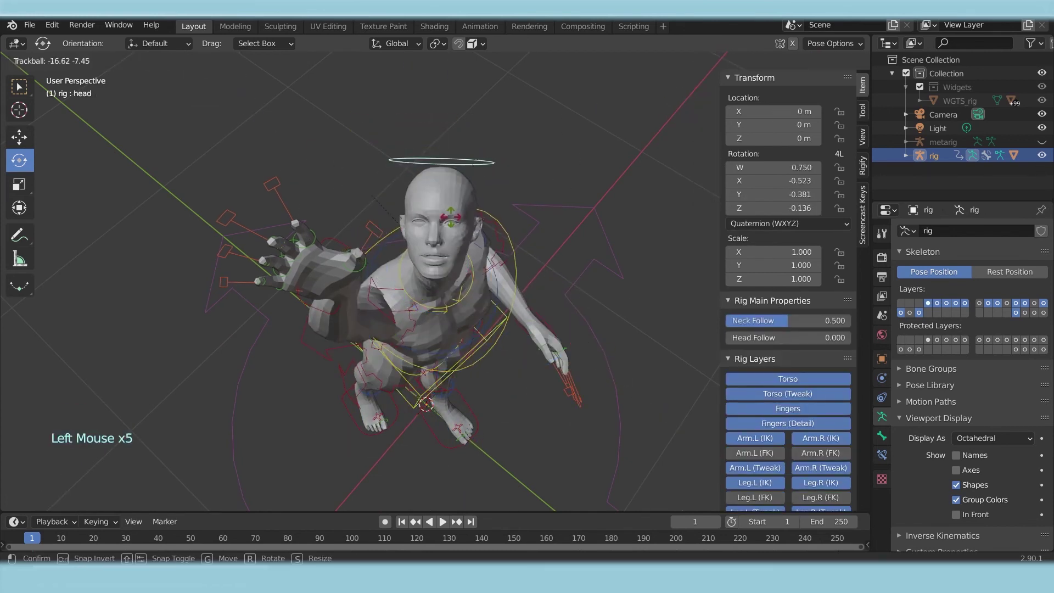
{"action": "key", "text": "ctrl+z"}
{"action": "key", "text": "ctrl+z"}
{"action": "key", "text": "ctrl+z"}
{"action": "key", "text": "ctrl+z"}
- Move the left hand's IK control down and back so the hand rests on the hip
{"action": "left_click", "coordinate": [460, 326]}
{"action": "middle_click_drag", "start_coordinate": [461, 326], "coordinate": [617, 229], "text": "alt"}
{"action": "left_click", "coordinate": [359, 245]}
{"action": "left_click_drag", "start_coordinate": [385, 248], "coordinate": [418, 236]}
{"action": "left_click", "coordinate": [417, 286]}
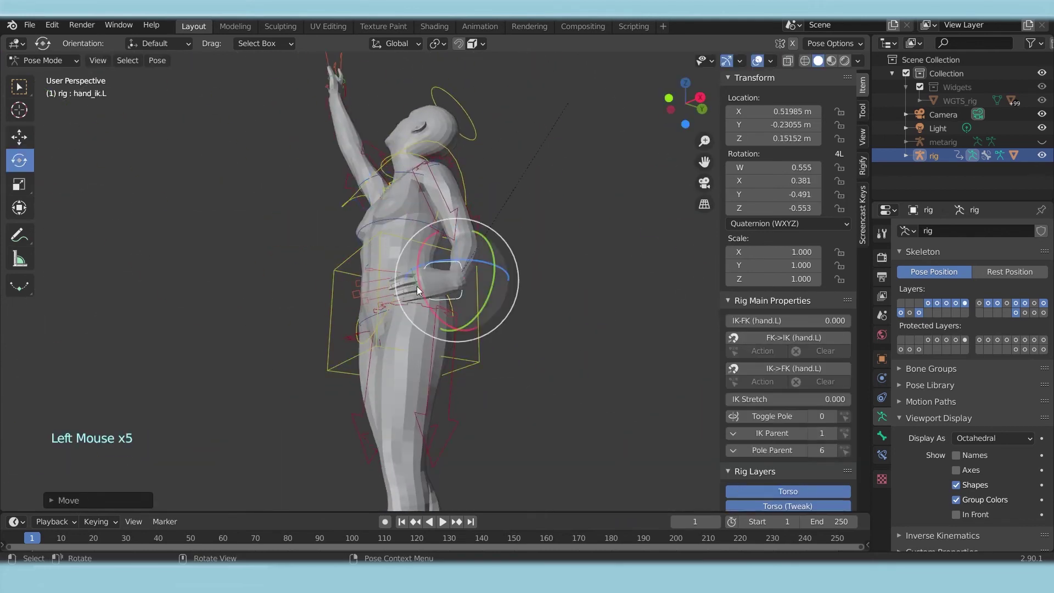
- Rotate the left thumb's master control and the left hand's IK control so the hand hangs loosely beside the hip
{"action": "left_click_drag", "start_coordinate": [416, 286], "coordinate": [277, 209]}
{"action": "left_click", "coordinate": [539, 193]}
{"action": "left_click", "coordinate": [498, 361]}
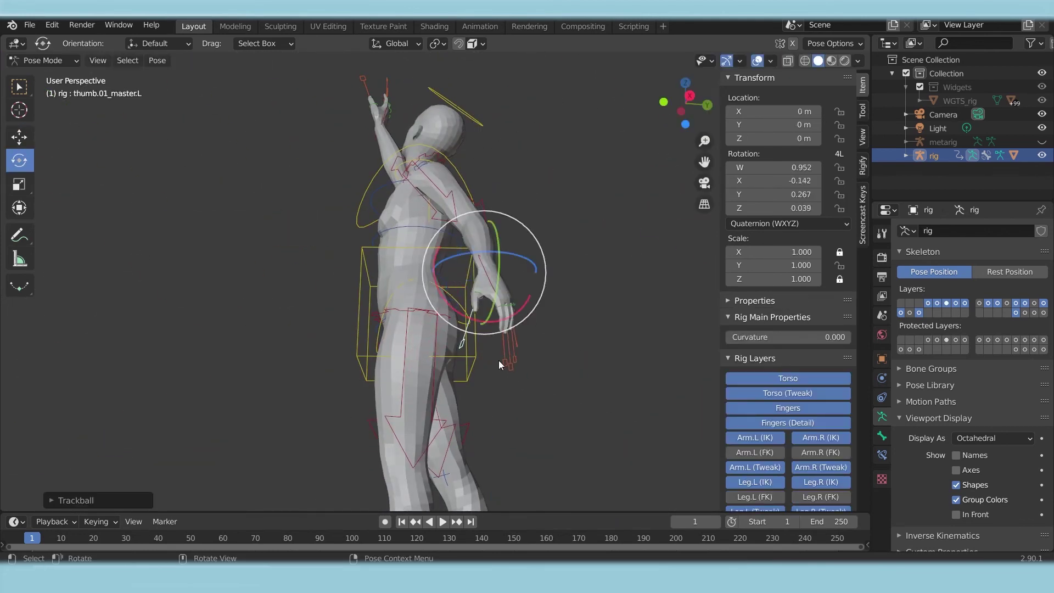
{"action": "middle_click_drag", "start_coordinate": [498, 360], "coordinate": [446, 289], "text": "alt"}
{"action": "scroll", "coordinate": [446, 289], "scroll_direction": "up", "scroll_amount": 2}
{"action": "left_click_drag", "start_coordinate": [351, 330], "coordinate": [317, 311]}
{"action": "left_click", "coordinate": [318, 311]}
{"action": "left_click", "coordinate": [351, 313]}
{"action": "middle_click_drag", "start_coordinate": [351, 313], "coordinate": [506, 361], "text": "alt"}
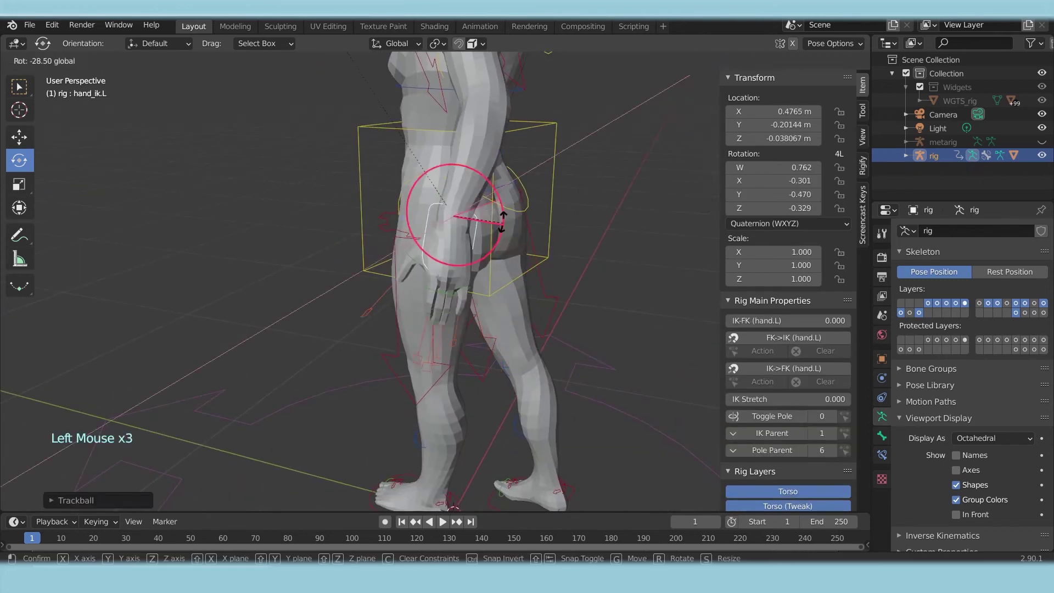
- Rotate the spine_fk.002 control to adjust the lean of the upper body
{"action": "scroll", "coordinate": [592, 149], "scroll_direction": "down", "scroll_amount": 4}
{"action": "middle_click_drag", "start_coordinate": [549, 175], "coordinate": [566, 198], "text": "alt"}
{"action": "scroll", "coordinate": [592, 149], "scroll_direction": "up", "scroll_amount": 3}
{"action": "middle_click_drag", "start_coordinate": [565, 198], "coordinate": [539, 242], "text": "alt"}
{"action": "left_click", "coordinate": [472, 132]}
{"action": "left_click", "coordinate": [353, 344]}
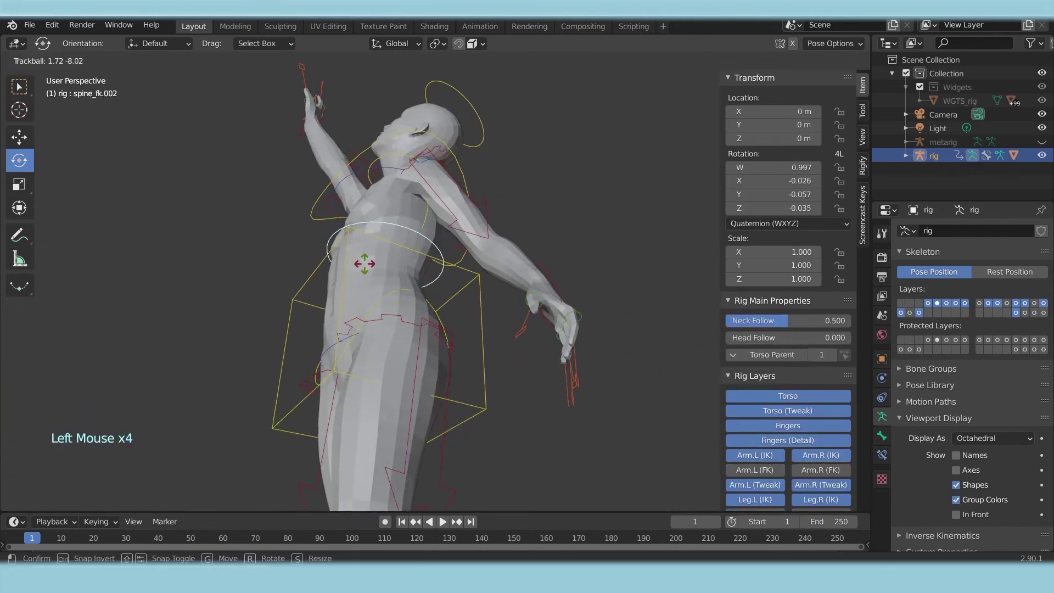
- Reposition the foot controls on the ground and undo the last foot adjustment
{"action": "middle_click_drag", "start_coordinate": [354, 344], "coordinate": [512, 339], "text": "alt"}
{"action": "left_click", "coordinate": [19, 136]}
{"action": "left_click", "coordinate": [456, 445]}
{"action": "scroll", "coordinate": [512, 339], "scroll_direction": "down", "scroll_amount": 3}
{"action": "scroll", "coordinate": [512, 339], "scroll_direction": "up", "scroll_amount": 6}
{"action": "left_click", "coordinate": [426, 445]}
{"action": "left_click_drag", "start_coordinate": [424, 446], "coordinate": [468, 437]}
{"action": "key", "text": "KP_3"}
{"action": "left_click", "coordinate": [434, 456]}
{"action": "key", "text": "ctrl+z"}
- Adjust the right foot's spin control (foot_spin_ik.R) and reposition the left foot's IK control (foot_ik.L)
{"action": "left_click", "coordinate": [423, 482]}
{"action": "left_click", "coordinate": [19, 160]}
{"action": "scroll", "coordinate": [371, 343], "scroll_direction": "down", "scroll_amount": 2}
{"action": "middle_click_drag", "start_coordinate": [371, 344], "coordinate": [371, 343], "text": "alt"}
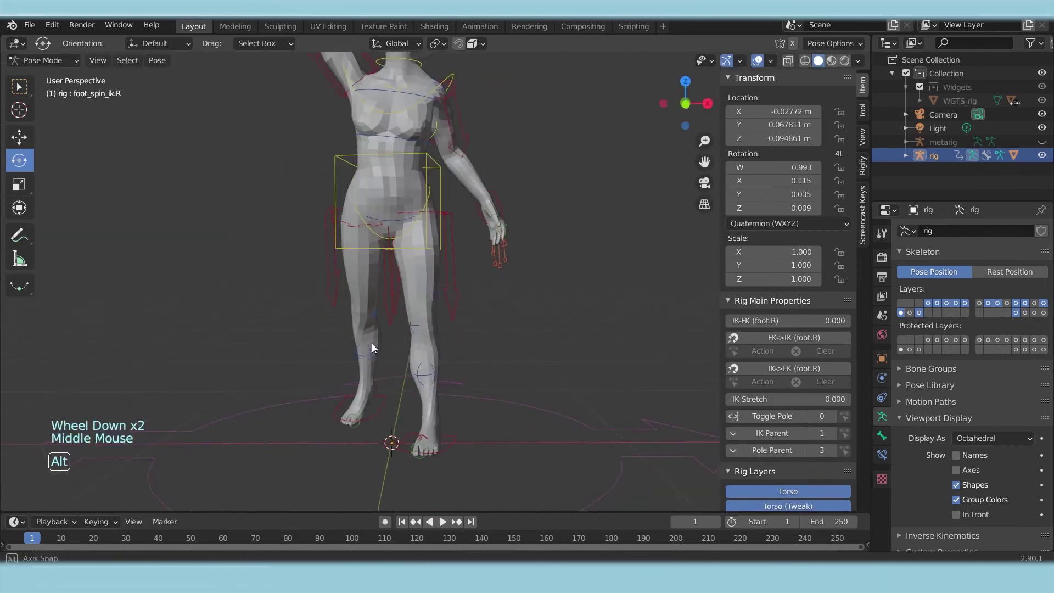
{"action": "left_click", "coordinate": [19, 137]}
{"action": "left_click", "coordinate": [498, 350]}
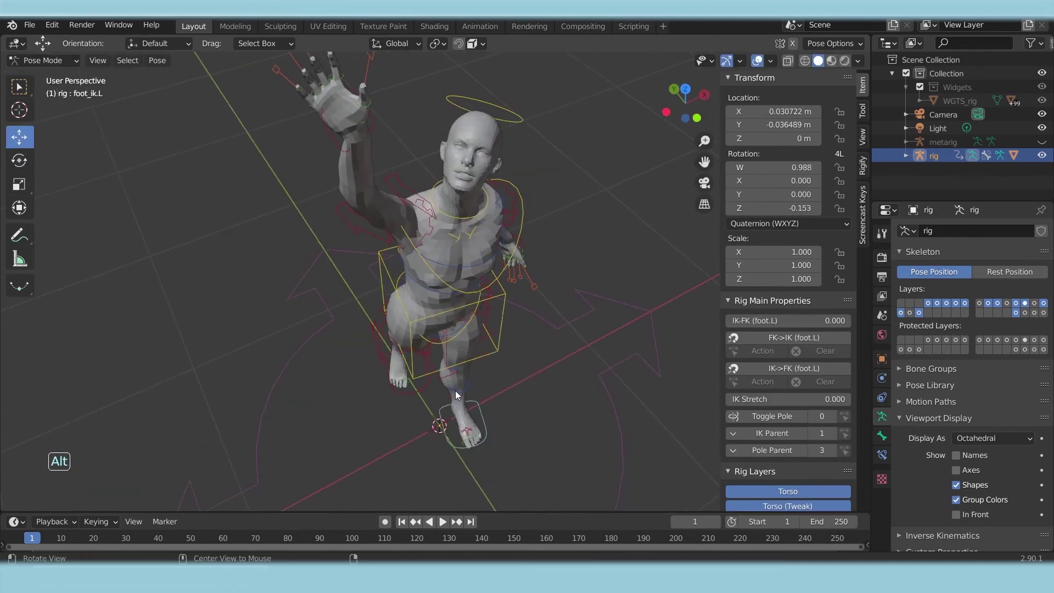
- Fine-tune the pose by rotating a body control while checking the figure from several angles
{"action": "left_click", "coordinate": [450, 328]}
{"action": "left_click", "coordinate": [19, 160]}
{"action": "scroll", "coordinate": [488, 208], "scroll_direction": "up", "scroll_amount": 1}
{"action": "scroll", "coordinate": [488, 209], "scroll_direction": "down", "scroll_amount": 2}
{"action": "middle_click_drag", "start_coordinate": [439, 247], "coordinate": [385, 197], "text": "shift"}
{"action": "scroll", "coordinate": [488, 209], "scroll_direction": "up", "scroll_amount": 4}
{"action": "left_click", "coordinate": [370, 193]}
{"action": "left_click_drag", "start_coordinate": [370, 193], "coordinate": [351, 166]}
{"action": "scroll", "coordinate": [351, 166], "scroll_direction": "down", "scroll_amount": 3}
{"action": "middle_click_drag", "start_coordinate": [351, 166], "coordinate": [517, 226]}
{"action": "scroll", "coordinate": [554, 303], "scroll_direction": "up", "scroll_amount": 2}
{"action": "scroll", "coordinate": [367, 230], "scroll_direction": "up", "scroll_amount": 2}
{"action": "scroll", "coordinate": [403, 215], "scroll_direction": "down", "scroll_amount": 3}
- Switch to Object Mode and hide the rig so that only the posed body shows
{"action": "double_click", "coordinate": [439, 352]}
{"action": "left_click", "coordinate": [478, 236]}
{"action": "left_click", "coordinate": [477, 236]}
{"action": "left_click", "coordinate": [478, 236]}
{"action": "middle_click_drag", "start_coordinate": [475, 252], "coordinate": [525, 347], "text": "alt"}
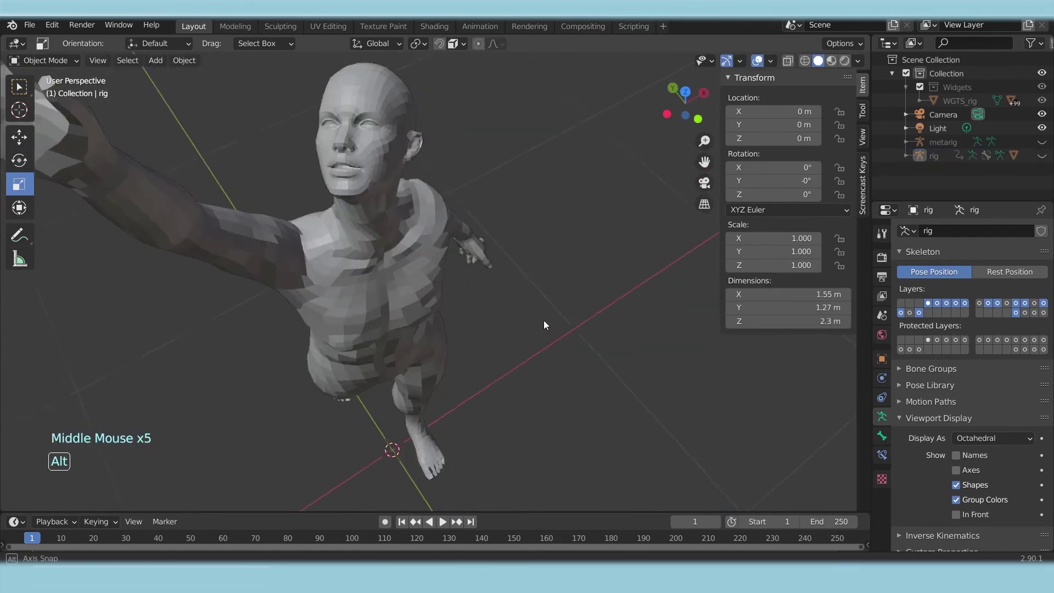
- Examine the posed body from above, from the front and from low angles to judge the reaching pose
{"action": "middle_click_drag", "start_coordinate": [544, 320], "coordinate": [367, 209], "text": "alt"}
{"action": "scroll", "coordinate": [433, 173], "scroll_direction": "down", "scroll_amount": 2}
{"action": "middle_click_drag", "start_coordinate": [433, 173], "coordinate": [459, 218], "text": "alt"}
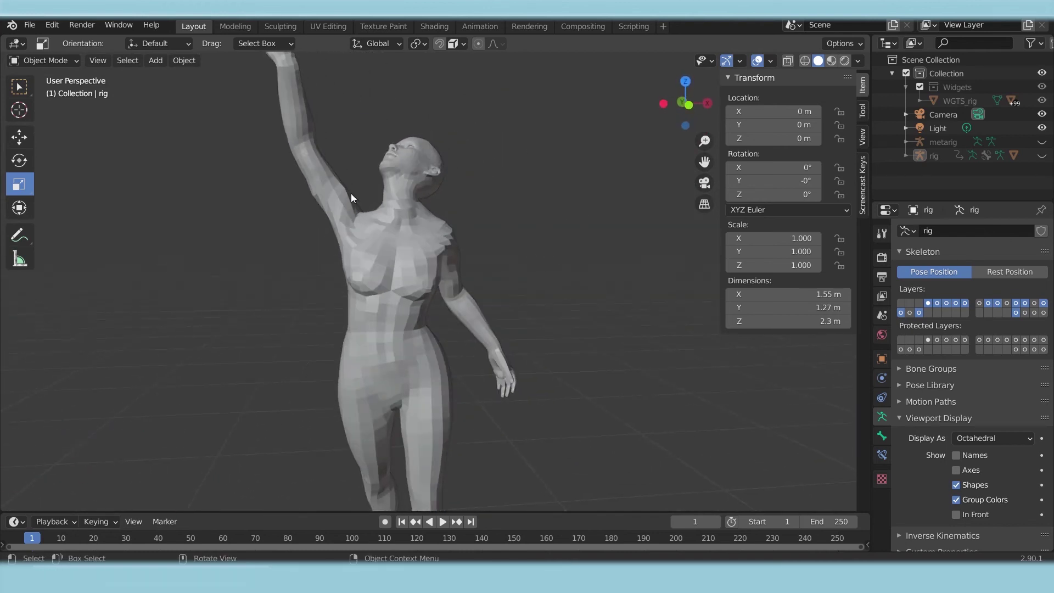
{"action": "middle_click_drag", "start_coordinate": [407, 271], "coordinate": [302, 246], "text": "alt"}
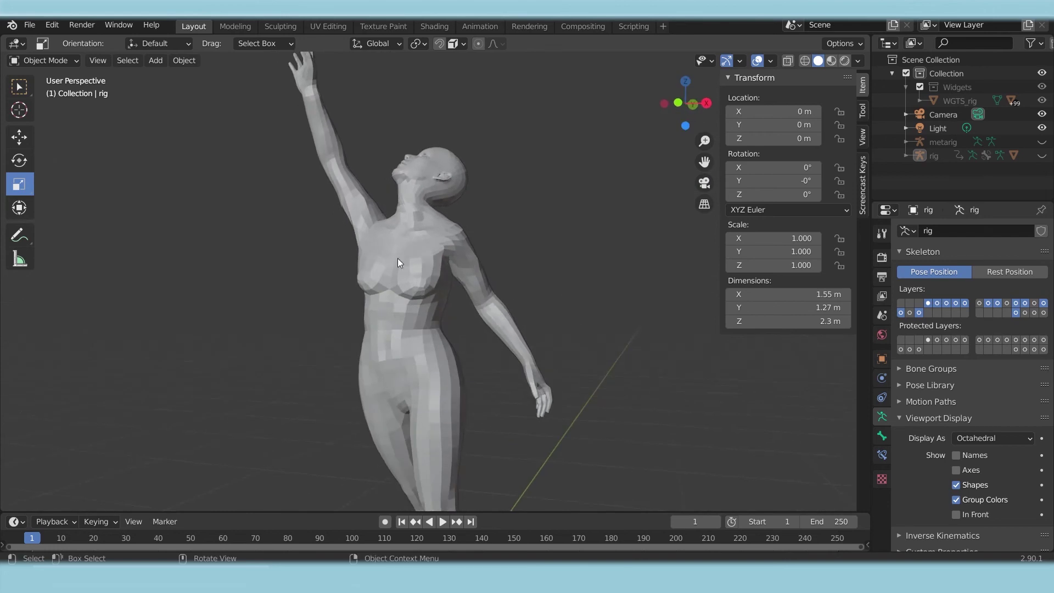
{"action": "scroll", "coordinate": [441, 233], "scroll_direction": "down", "scroll_amount": 3}
{"action": "middle_click_drag", "start_coordinate": [441, 233], "coordinate": [495, 289], "text": "alt"}
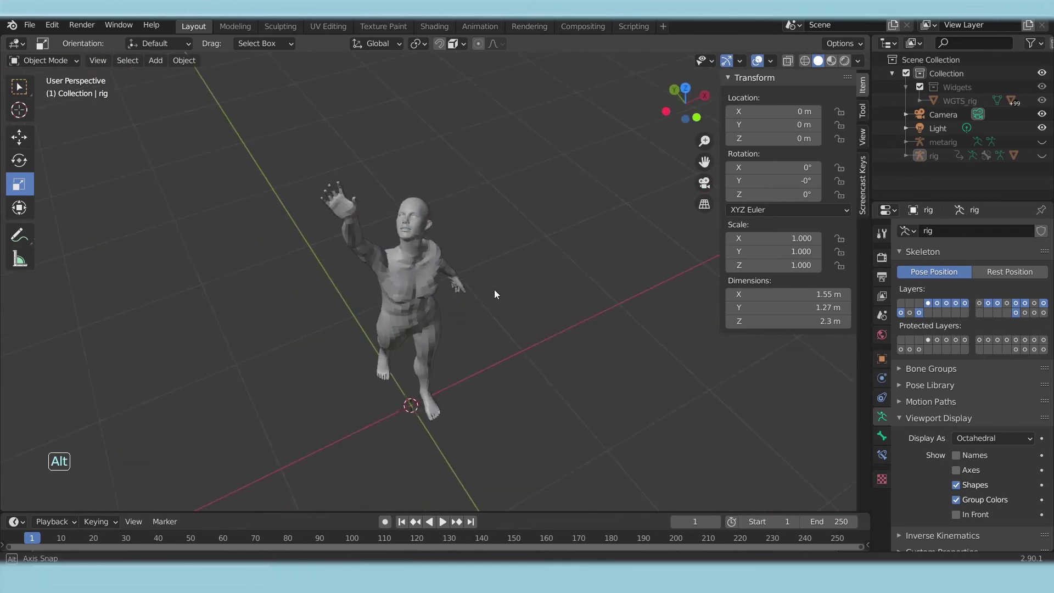
{"action": "scroll", "coordinate": [483, 276], "scroll_direction": "up", "scroll_amount": 2}
{"action": "middle_click_drag", "start_coordinate": [483, 275], "coordinate": [453, 199]}
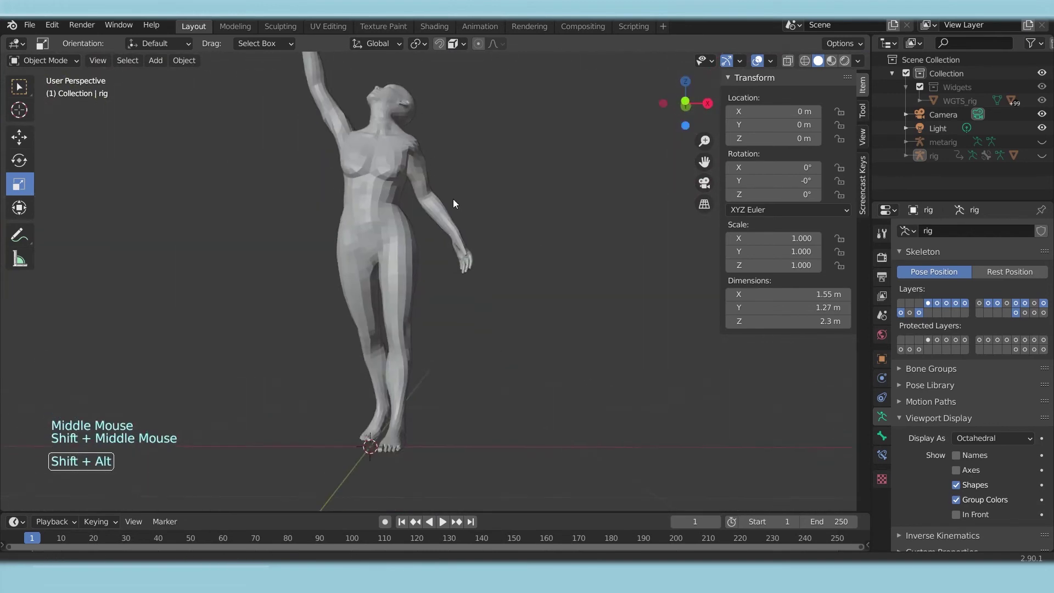
{"action": "scroll", "coordinate": [472, 232], "scroll_direction": "up", "scroll_amount": 2}
{"action": "scroll", "coordinate": [483, 194], "scroll_direction": "down", "scroll_amount": 2}
{"action": "middle_click_drag", "start_coordinate": [465, 163], "coordinate": [490, 225], "text": "shift"}
{"action": "left_click", "coordinate": [495, 209]}
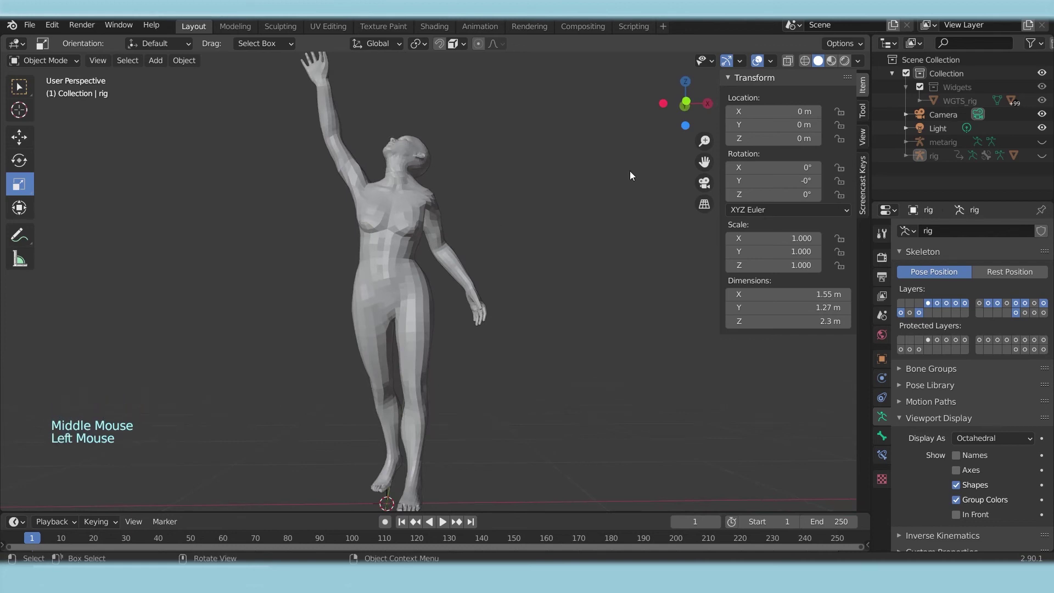
{"action": "left_click", "coordinate": [950, 116]}
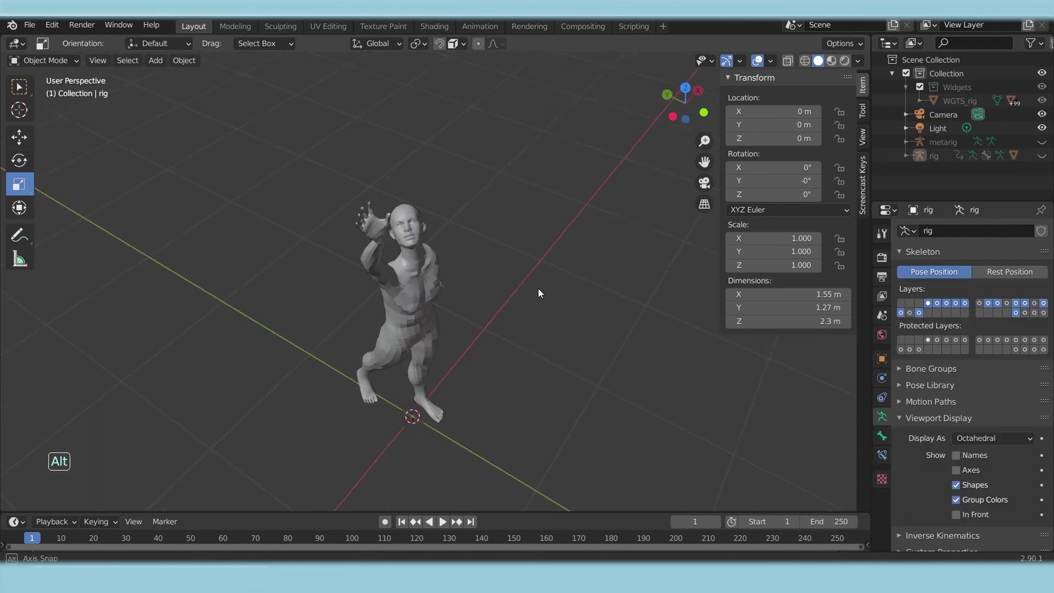
{"action": "middle_click_drag", "start_coordinate": [538, 288], "coordinate": [490, 225], "text": "alt"}
{"action": "scroll", "coordinate": [483, 263], "scroll_direction": "up", "scroll_amount": 1}
{"action": "scroll", "coordinate": [466, 219], "scroll_direction": "up", "scroll_amount": 2}
{"action": "scroll", "coordinate": [466, 219], "scroll_direction": "down", "scroll_amount": 2}
{"action": "left_click_drag", "start_coordinate": [489, 221], "coordinate": [501, 192]}
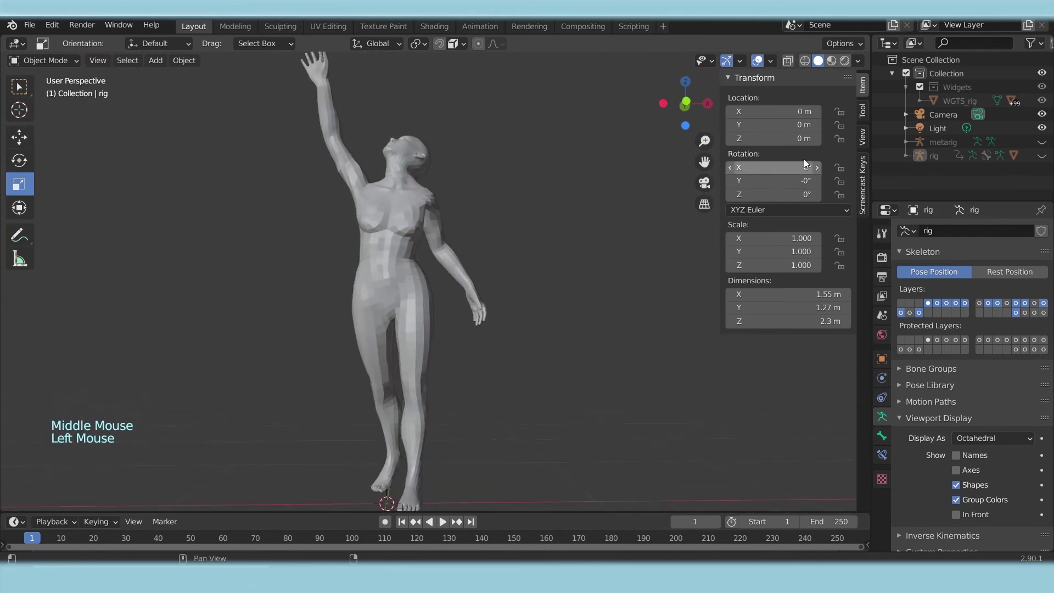
- Move the scene camera closer to the figure, to about X 4.05 m, Y -1.84 m, Z 3.15 m
{"action": "left_click", "coordinate": [944, 114]}
{"action": "scroll", "coordinate": [578, 241], "scroll_direction": "down", "scroll_amount": 2}
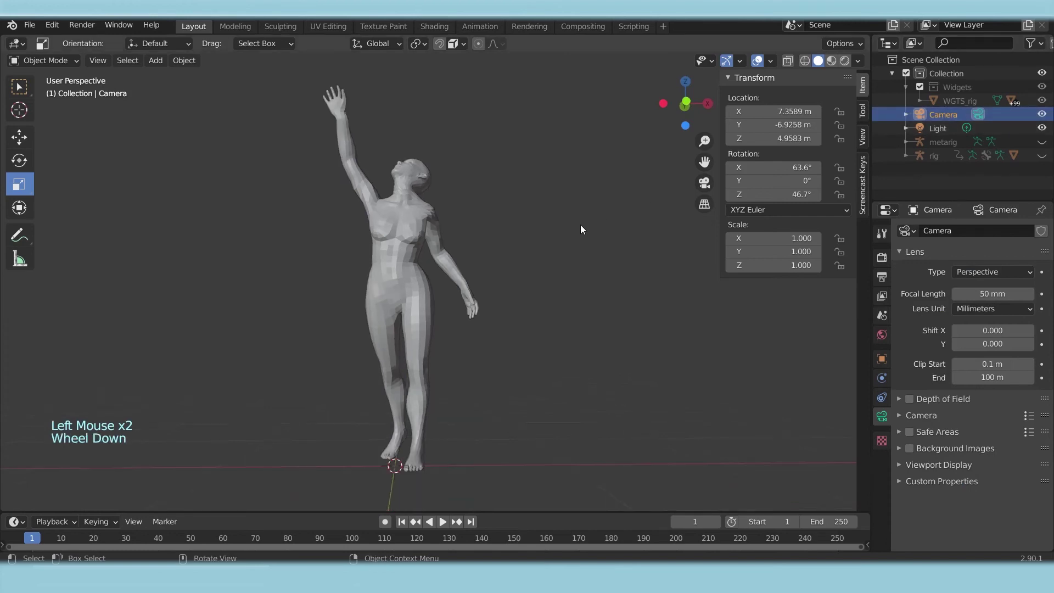
{"action": "left_click", "coordinate": [155, 60]}
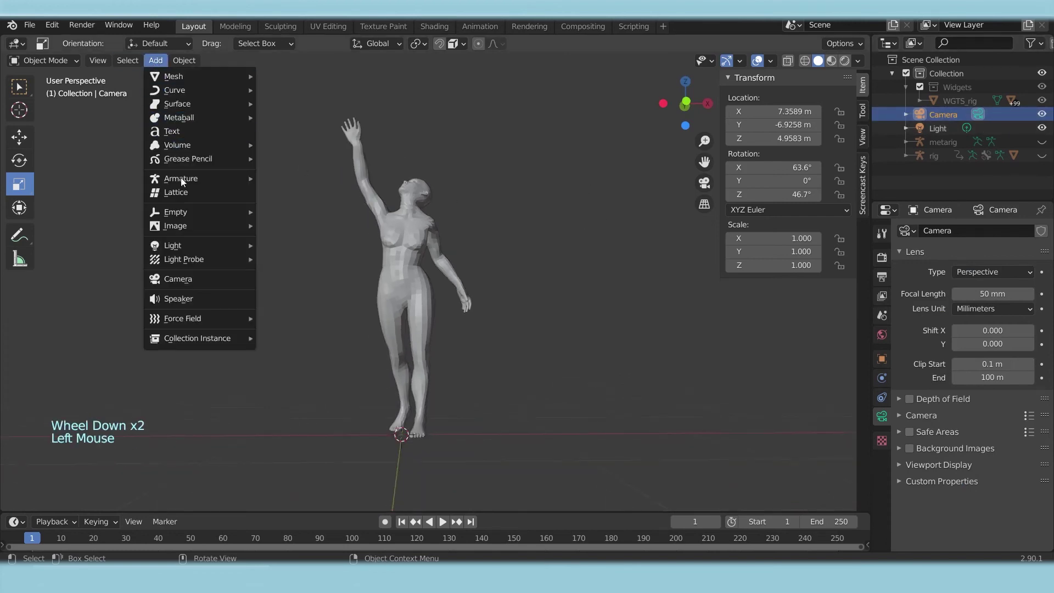
{"action": "middle_click_drag", "start_coordinate": [384, 274], "coordinate": [597, 183], "text": "shift"}
{"action": "left_click", "coordinate": [597, 183]}
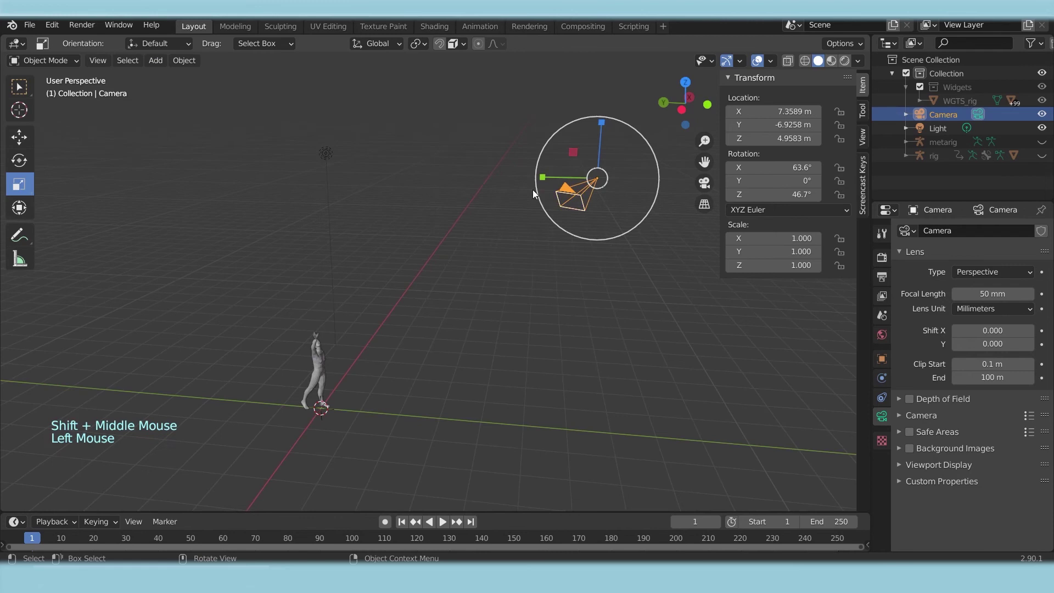
{"action": "left_click", "coordinate": [22, 137]}
{"action": "left_click_drag", "start_coordinate": [599, 130], "coordinate": [451, 208]}
{"action": "left_click_drag", "start_coordinate": [467, 170], "coordinate": [442, 233]}
{"action": "middle_click_drag", "start_coordinate": [513, 275], "coordinate": [455, 260]}
{"action": "left_click_drag", "start_coordinate": [617, 235], "coordinate": [552, 251]}
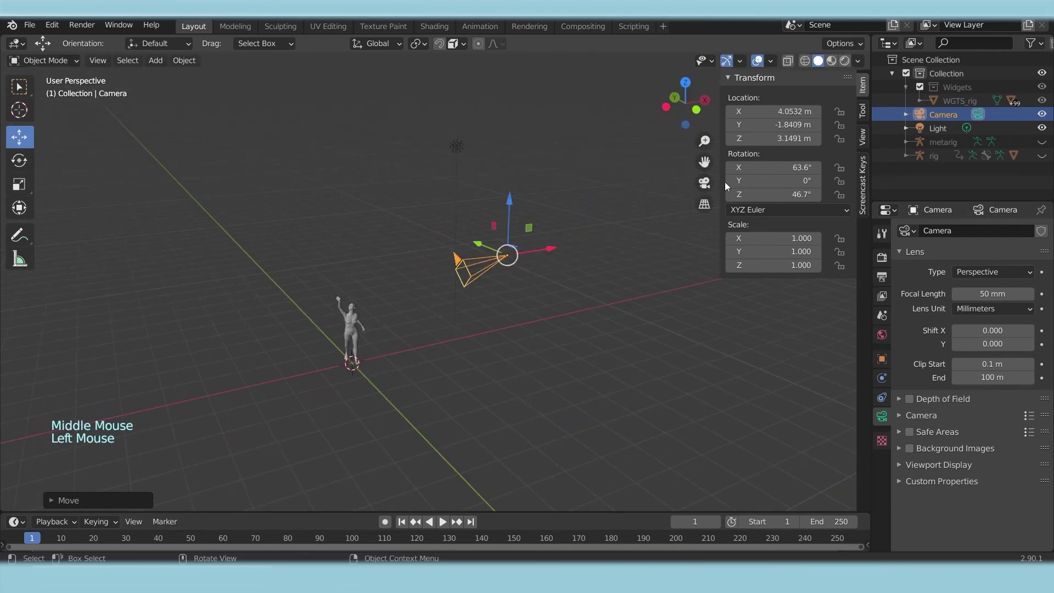
- Enable locking the camera to the view, look through the camera and frame the figure from above
{"action": "left_click", "coordinate": [863, 135]}
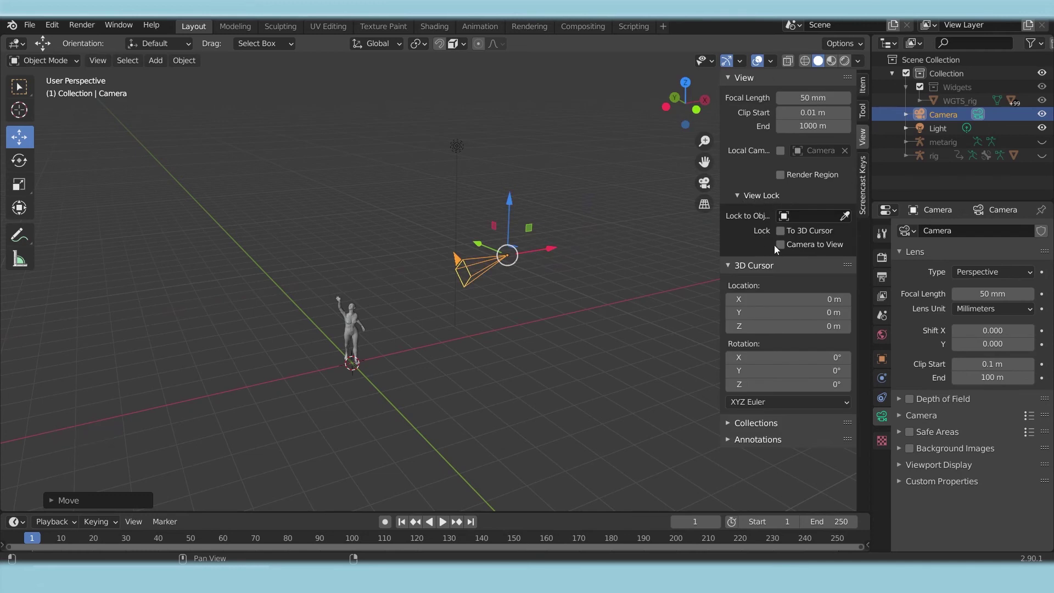
{"action": "left_click", "coordinate": [795, 247]}
{"action": "left_click", "coordinate": [530, 278]}
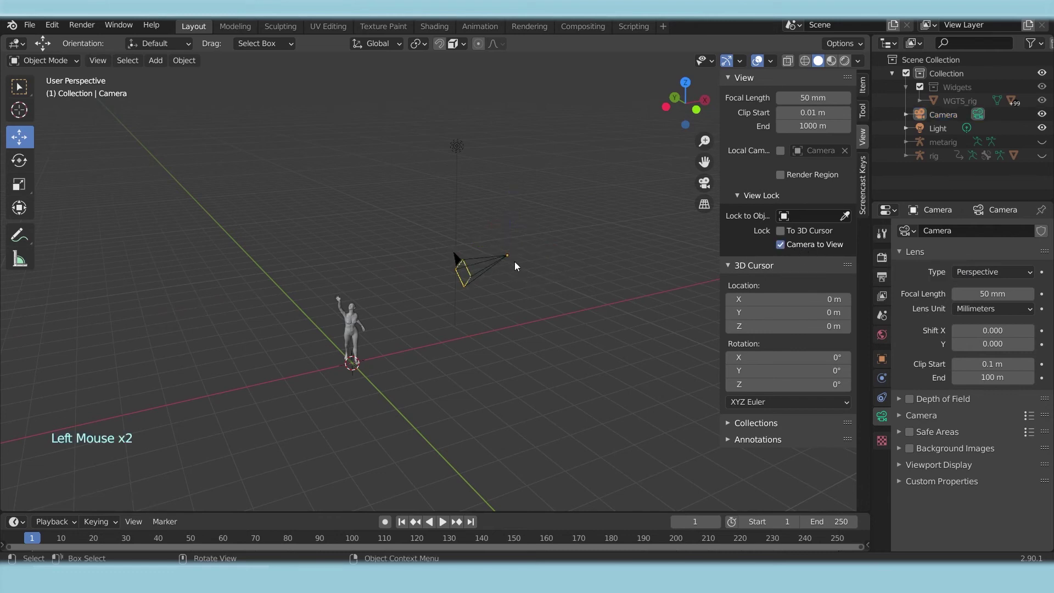
{"action": "key", "text": "KP_0"}
{"action": "middle_click_drag", "start_coordinate": [419, 164], "coordinate": [479, 268], "text": "shift"}
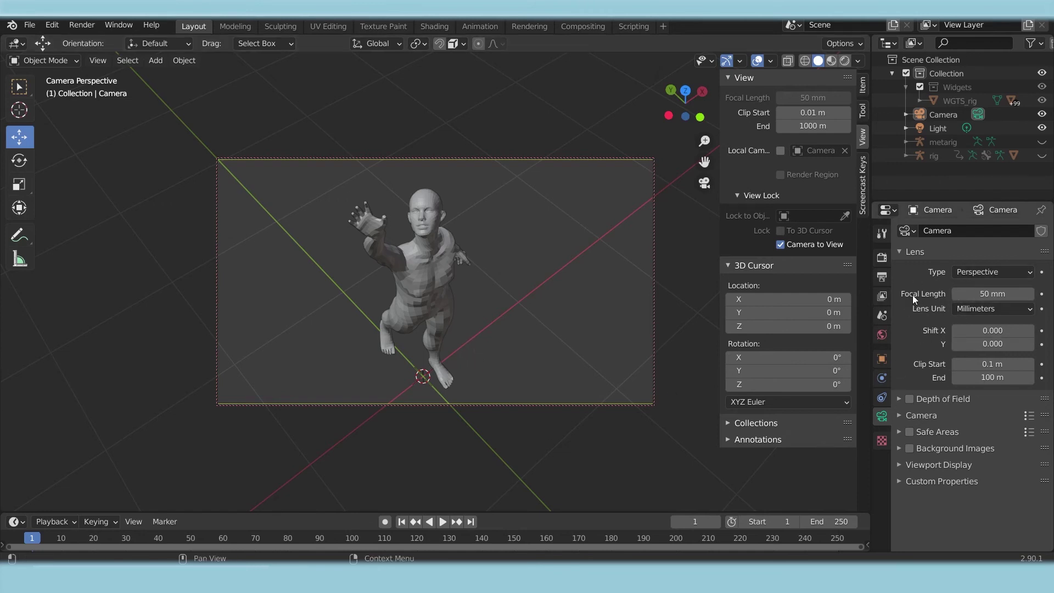
- Set the camera's focal length to 26 mm
{"action": "left_click", "coordinate": [956, 294]}
{"action": "left_click", "coordinate": [956, 294]}
{"action": "left_click", "coordinate": [956, 293]}
{"action": "left_click", "coordinate": [956, 294]}
{"action": "left_click", "coordinate": [956, 293]}
{"action": "left_click", "coordinate": [956, 294]}
{"action": "left_click", "coordinate": [957, 294]}
{"action": "left_click", "coordinate": [957, 294]}
{"action": "left_click", "coordinate": [957, 294]}
{"action": "left_click", "coordinate": [957, 294]}
{"action": "left_click", "coordinate": [958, 294]}
{"action": "left_click", "coordinate": [957, 294]}
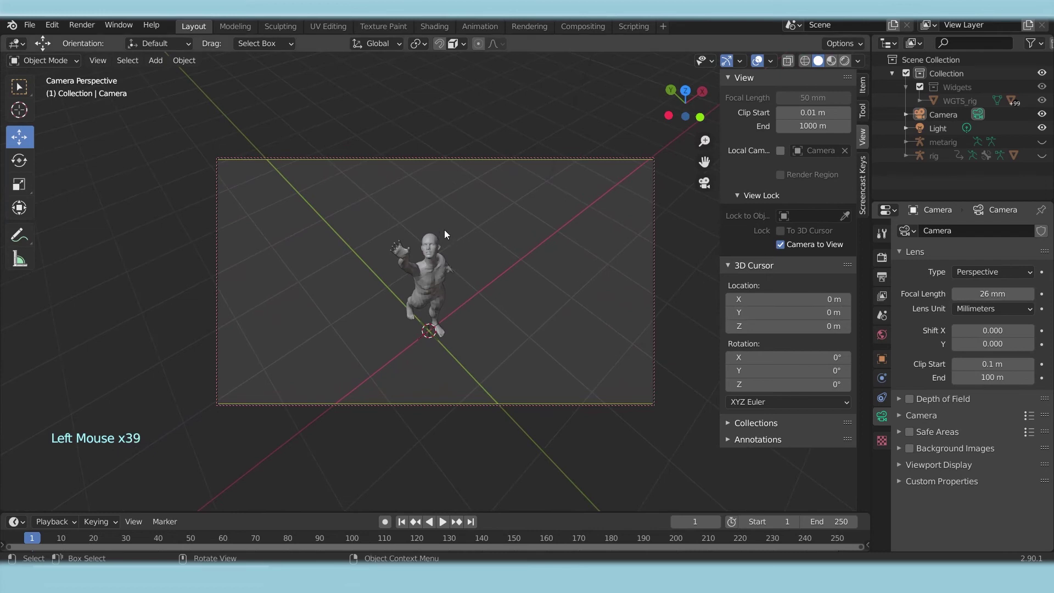
- Bring the camera closer and reframe the figure from above so the reaching hand is strongly foreshortened
{"action": "scroll", "coordinate": [445, 234], "scroll_direction": "up", "scroll_amount": 12}
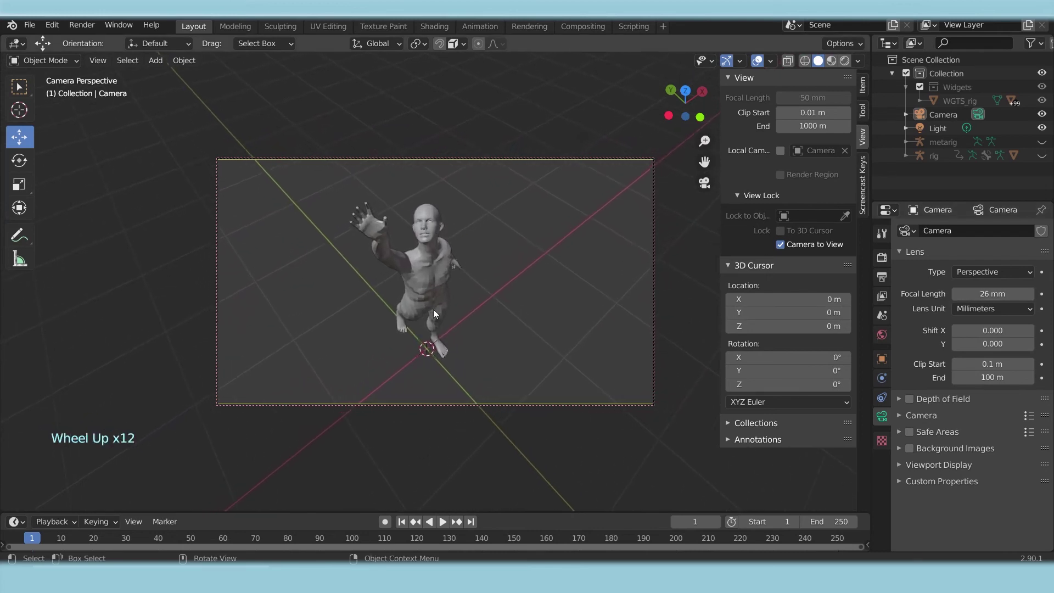
{"action": "scroll", "coordinate": [434, 297], "scroll_direction": "up", "scroll_amount": 14}
{"action": "middle_click_drag", "start_coordinate": [430, 282], "coordinate": [551, 348], "text": "shift"}
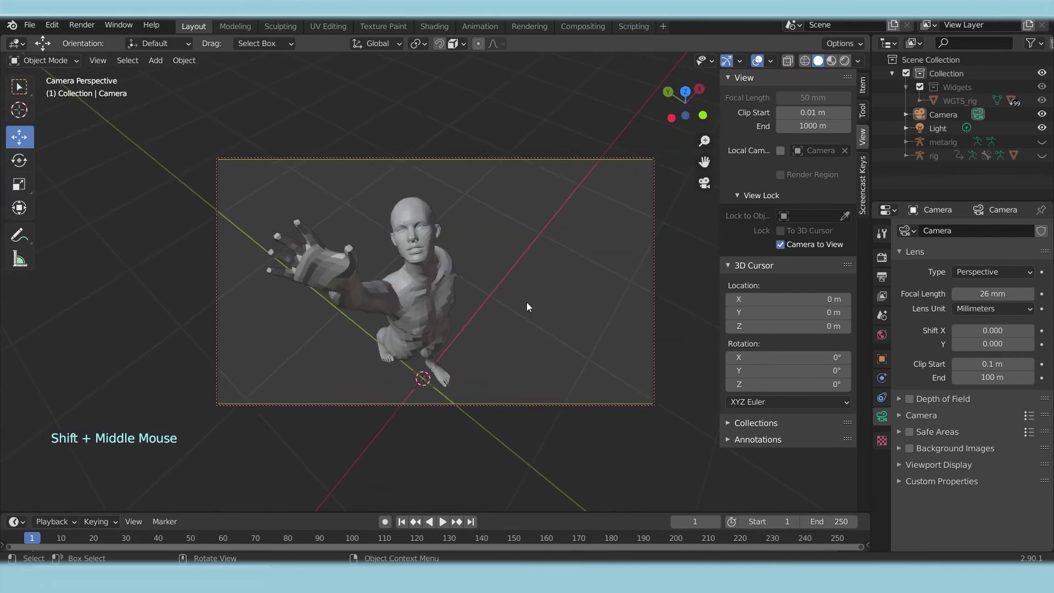
{"action": "scroll", "coordinate": [526, 302], "scroll_direction": "down", "scroll_amount": 1}
{"action": "middle_click_drag", "start_coordinate": [502, 315], "coordinate": [484, 288]}
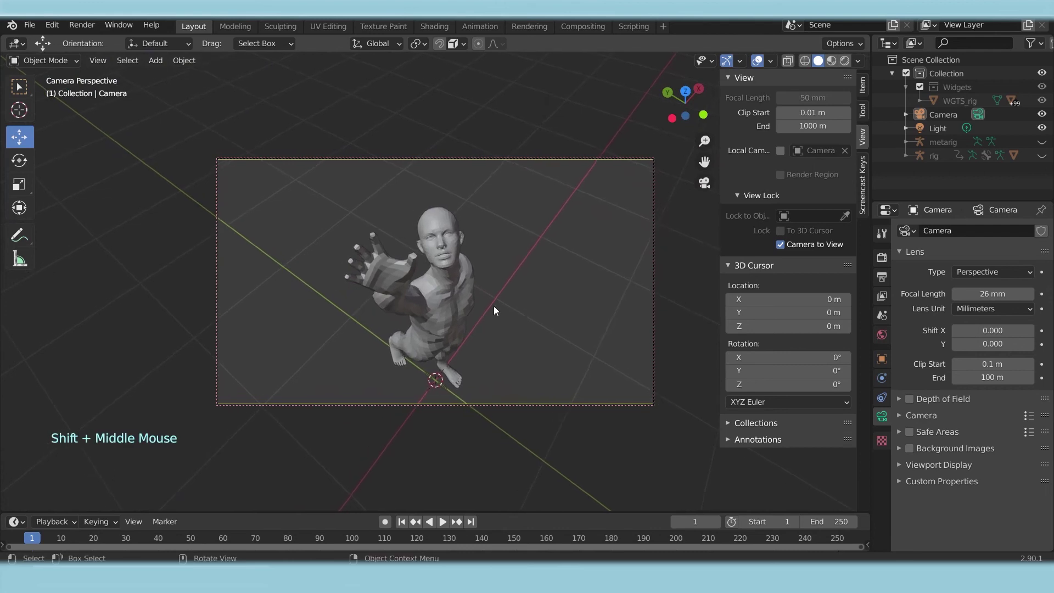
{"action": "middle_click_drag", "start_coordinate": [483, 289], "coordinate": [465, 269], "text": "shift"}
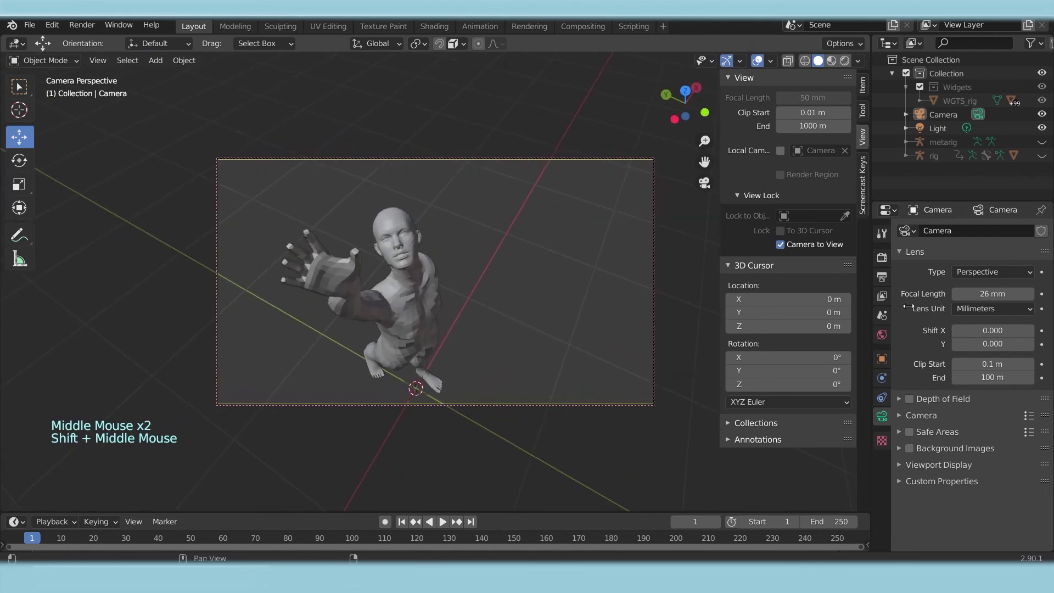
- Reduce the camera's focal length to 13 mm for a stronger perspective effect
{"action": "left_click", "coordinate": [957, 294]}
{"action": "left_click", "coordinate": [956, 294]}
{"action": "left_click", "coordinate": [956, 295]}
{"action": "left_click", "coordinate": [956, 293]}
{"action": "left_click", "coordinate": [956, 293]}
{"action": "left_click", "coordinate": [956, 294]}
{"action": "left_click", "coordinate": [956, 294]}
{"action": "left_click", "coordinate": [955, 293]}
- Move the camera in close and reframe the figure with the outstretched hand in the foreground
{"action": "middle_click_drag", "start_coordinate": [484, 294], "coordinate": [446, 305], "text": "shift"}
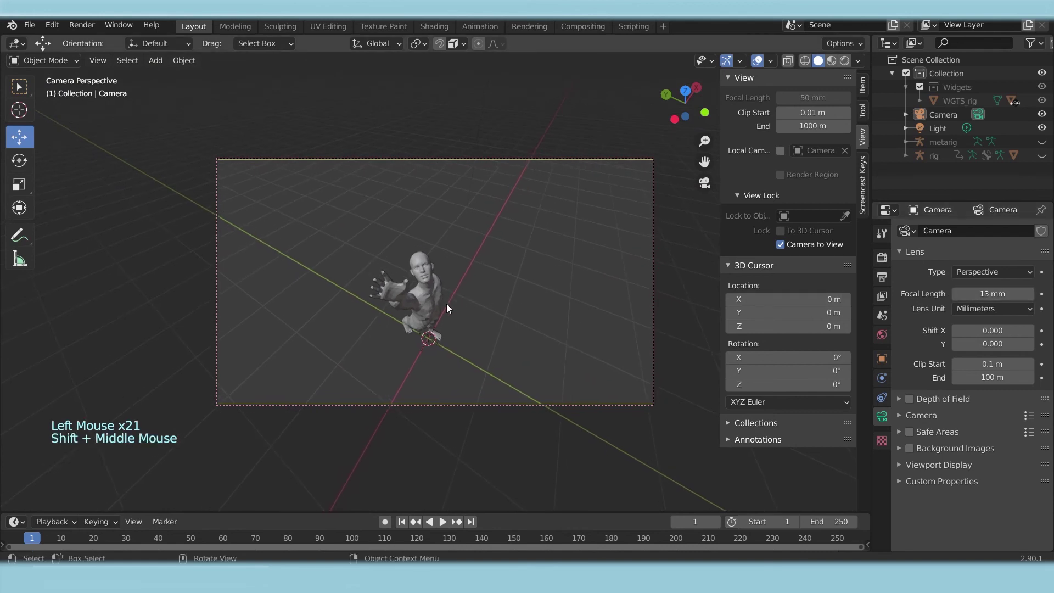
{"action": "scroll", "coordinate": [447, 305], "scroll_direction": "up", "scroll_amount": 7}
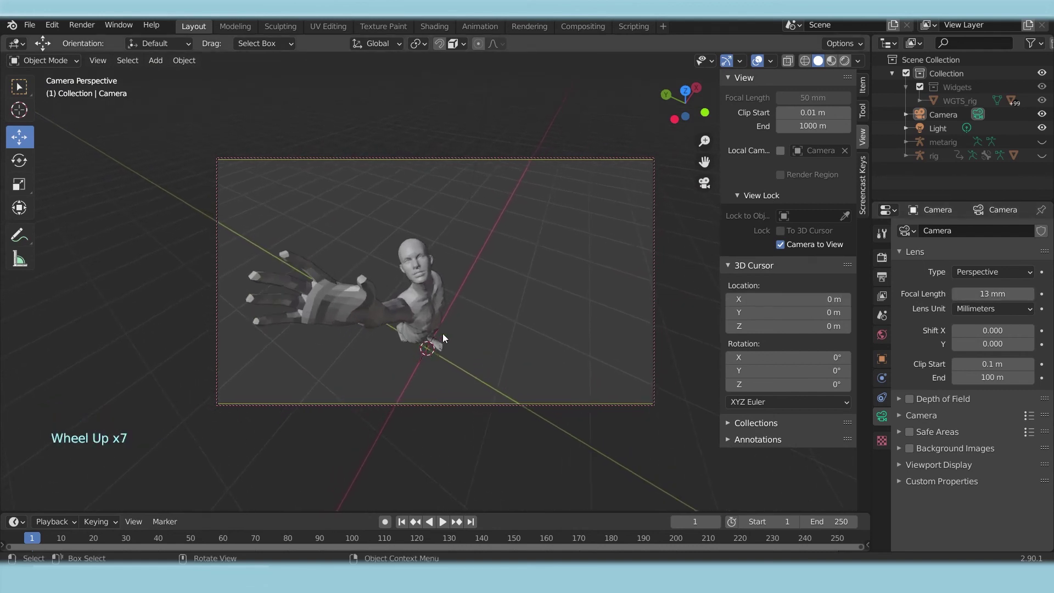
{"action": "middle_click_drag", "start_coordinate": [460, 317], "coordinate": [452, 315], "text": "alt"}
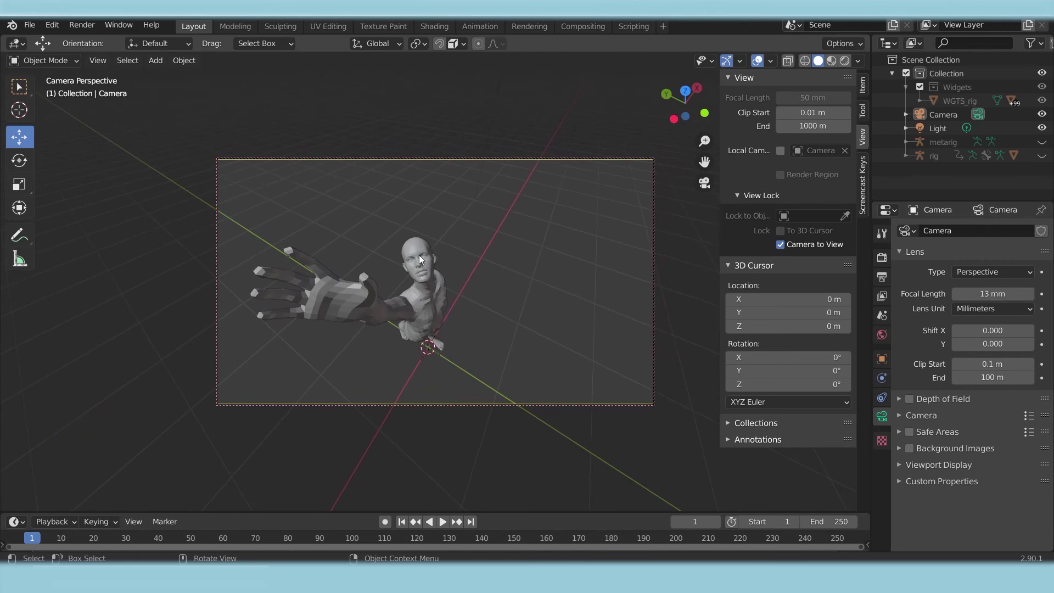
{"action": "middle_click_drag", "start_coordinate": [474, 332], "coordinate": [632, 375], "text": "shift"}
- Set the output resolution to 1839 by 1020 px and turn off locking the camera to the view
{"action": "left_click", "coordinate": [882, 277]}
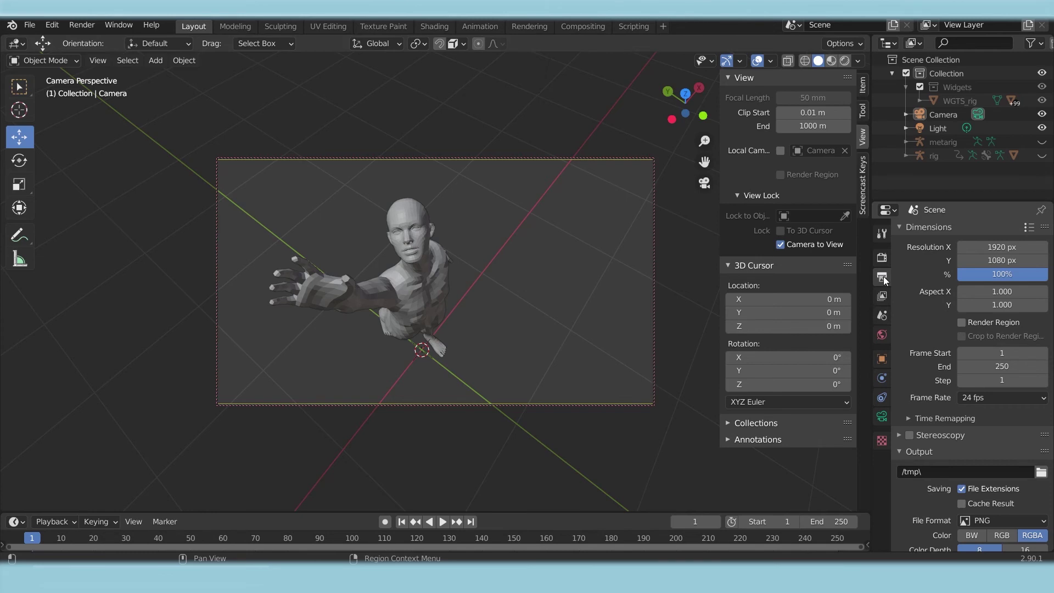
{"action": "mouse_move", "coordinate": [985, 250]}
{"action": "left_mouse_down"}
{"action": "mouse_move", "coordinate": [933, 250]}
{"action": "mouse_move", "coordinate": [973, 261]}
{"action": "left_mouse_up"}
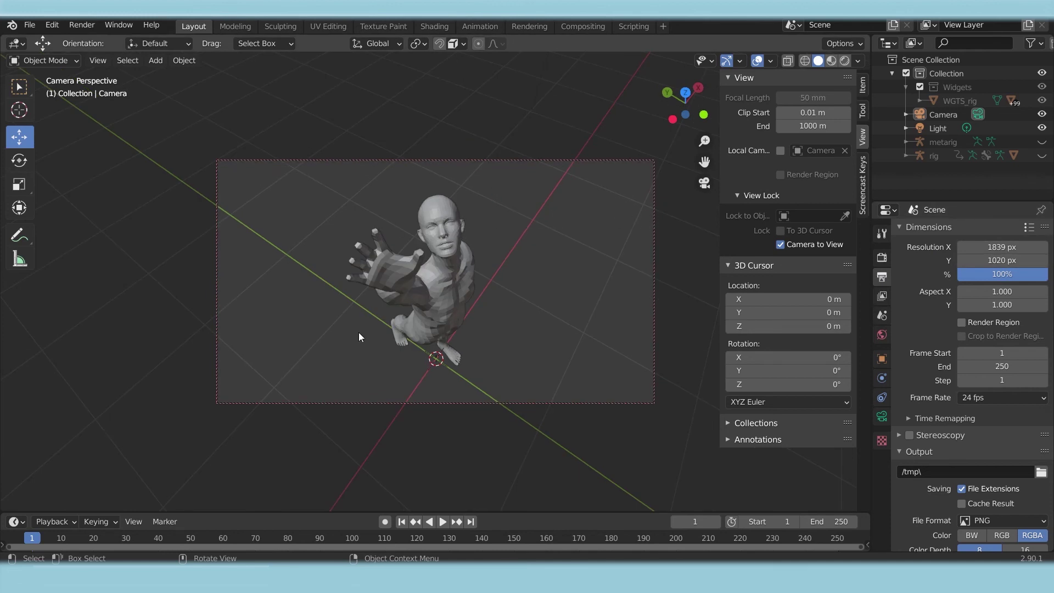
{"action": "left_click", "coordinate": [781, 245]}
- Examine the camera's placement around the figure from outside, ending back in the camera view
{"action": "middle_click_drag", "start_coordinate": [637, 401], "coordinate": [547, 309]}
{"action": "scroll", "coordinate": [546, 194], "scroll_direction": "down", "scroll_amount": 4}
{"action": "middle_click_drag", "start_coordinate": [391, 102], "coordinate": [615, 286], "text": "shift"}
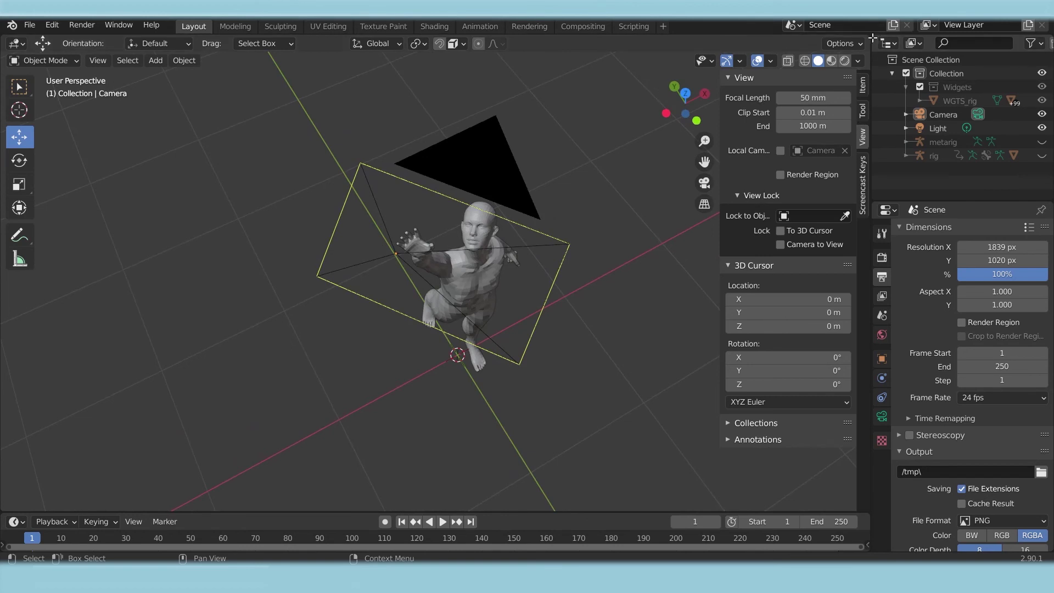
{"action": "middle_click_drag", "start_coordinate": [568, 299], "coordinate": [573, 278]}
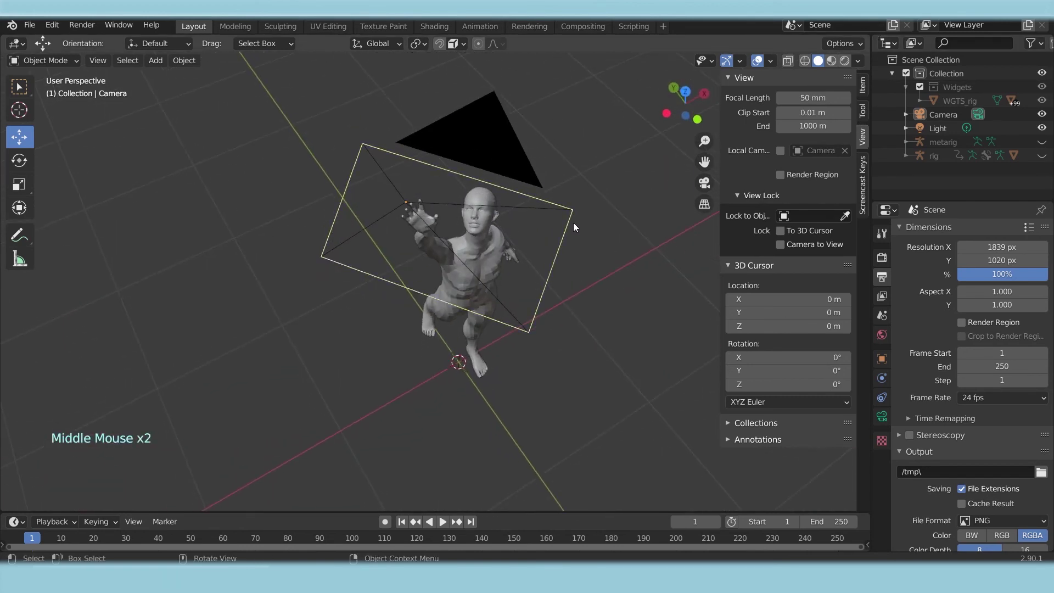
{"action": "scroll", "coordinate": [573, 222], "scroll_direction": "down", "scroll_amount": 1}
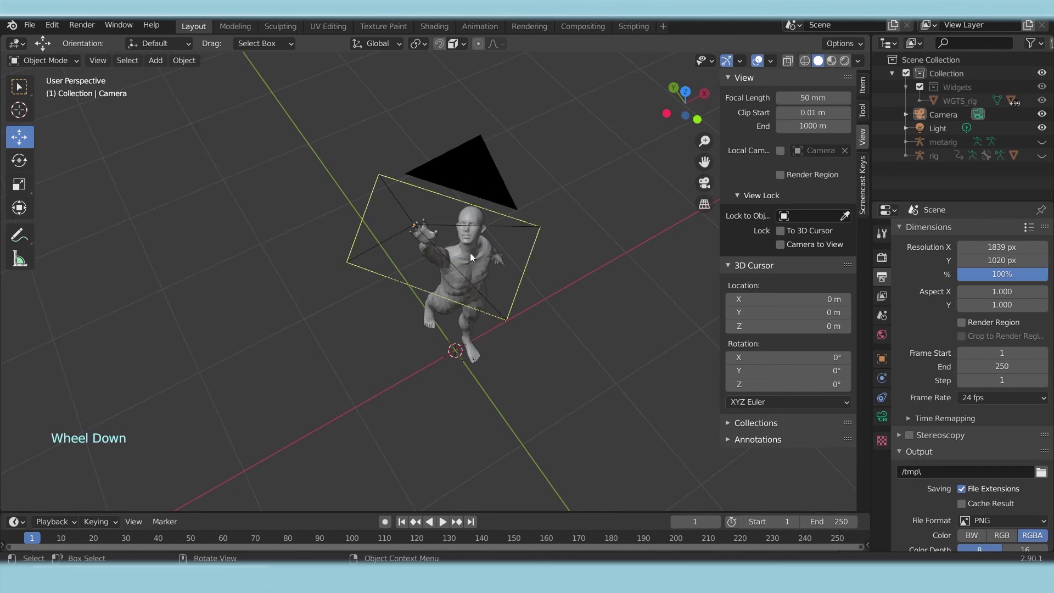
{"action": "middle_click_drag", "start_coordinate": [512, 246], "coordinate": [394, 190]}
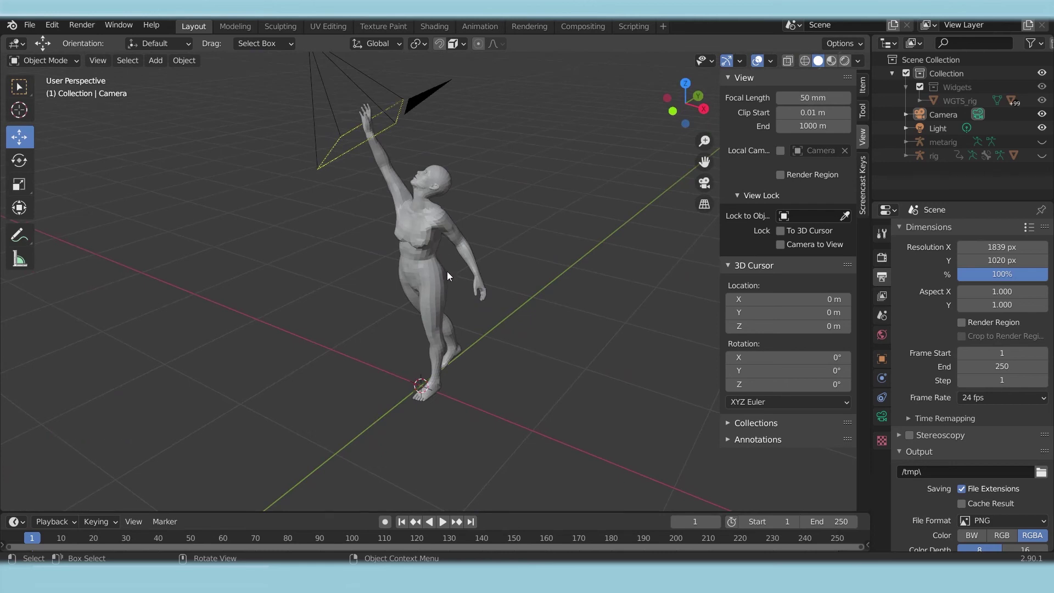
{"action": "key", "text": "KP_0"}
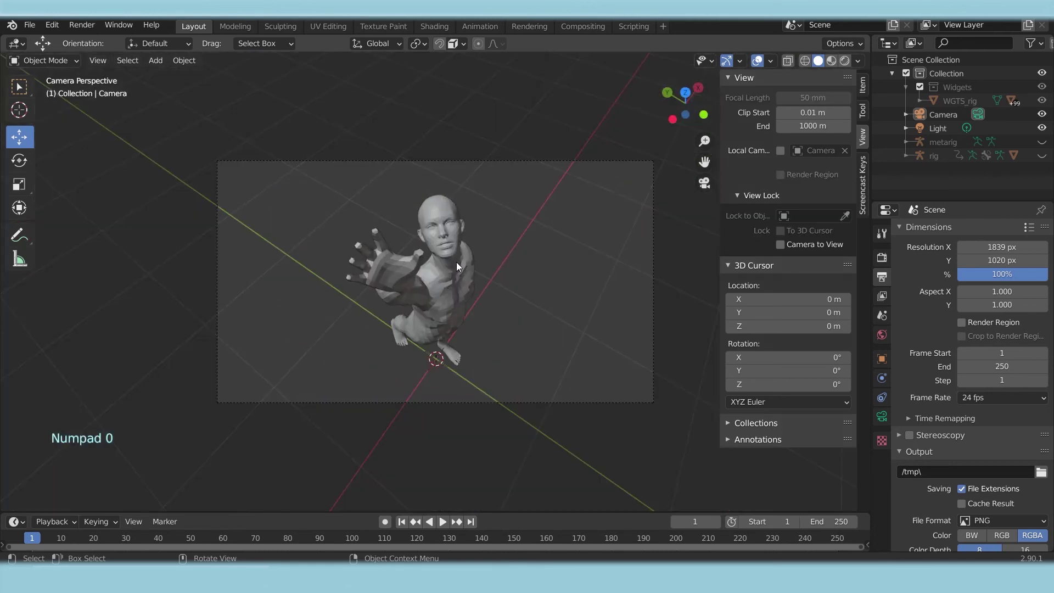
- Split the 3D viewport side by side, keeping one half in camera view and giving the other a free perspective of the scene
{"action": "double_click", "coordinate": [512, 166]}
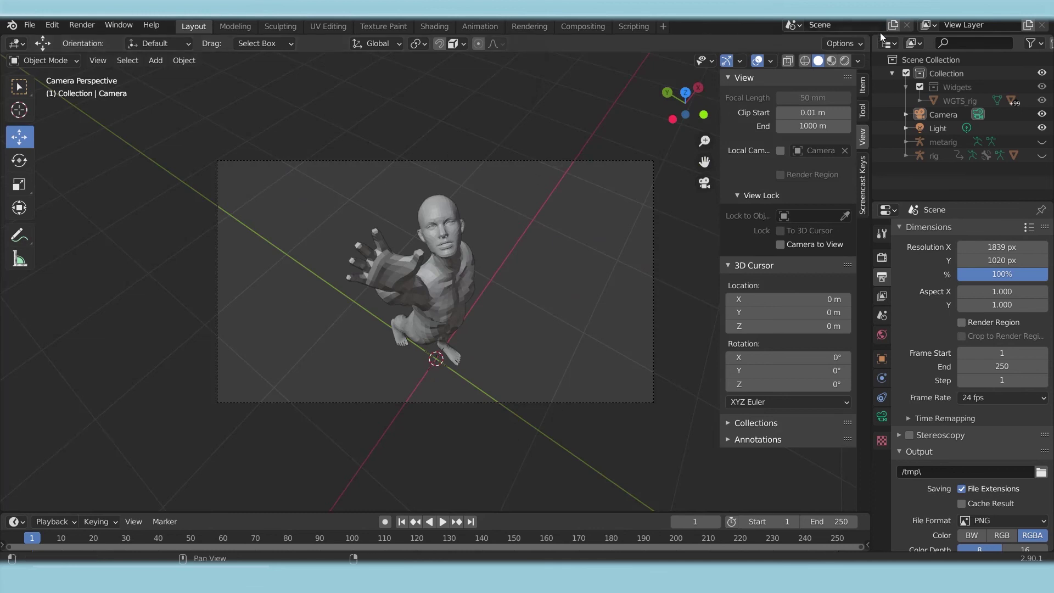
{"action": "left_click_drag", "start_coordinate": [851, 41], "coordinate": [446, 52]}
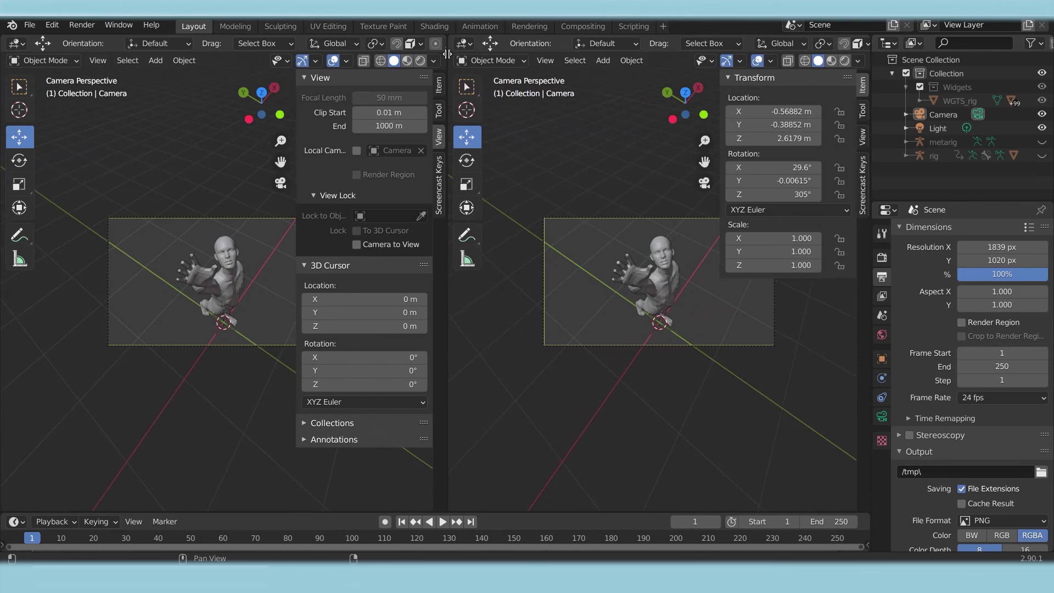
{"action": "left_click", "coordinate": [302, 80]}
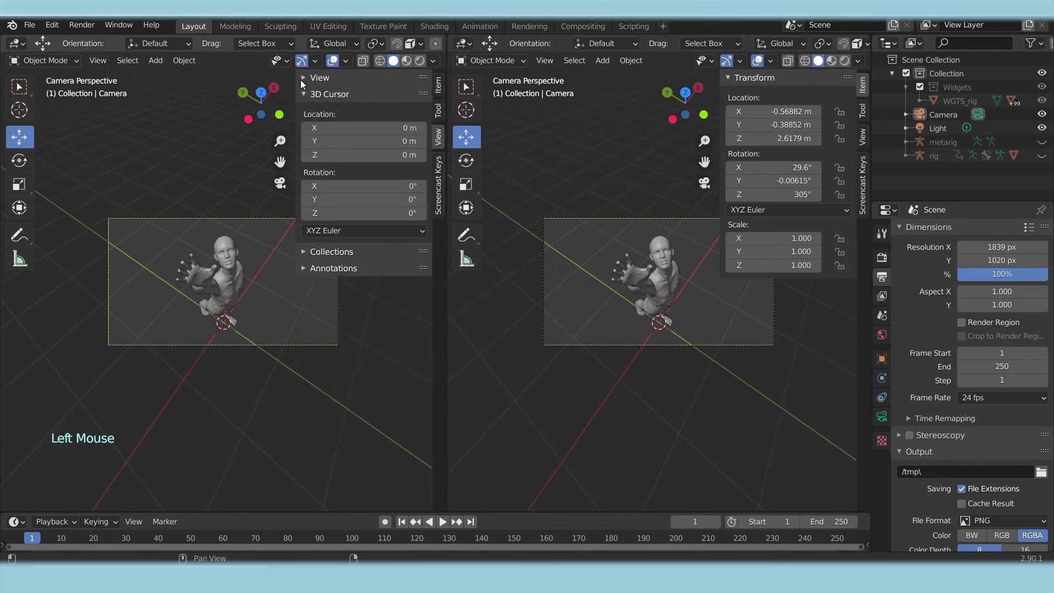
{"action": "left_click", "coordinate": [301, 94]}
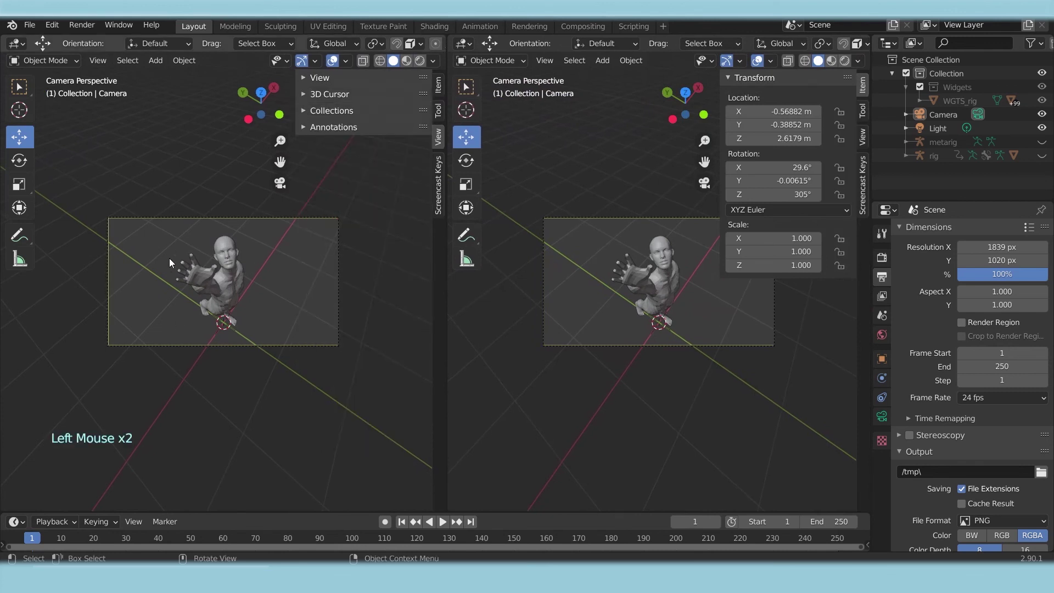
{"action": "scroll", "coordinate": [216, 280], "scroll_direction": "up", "scroll_amount": 3}
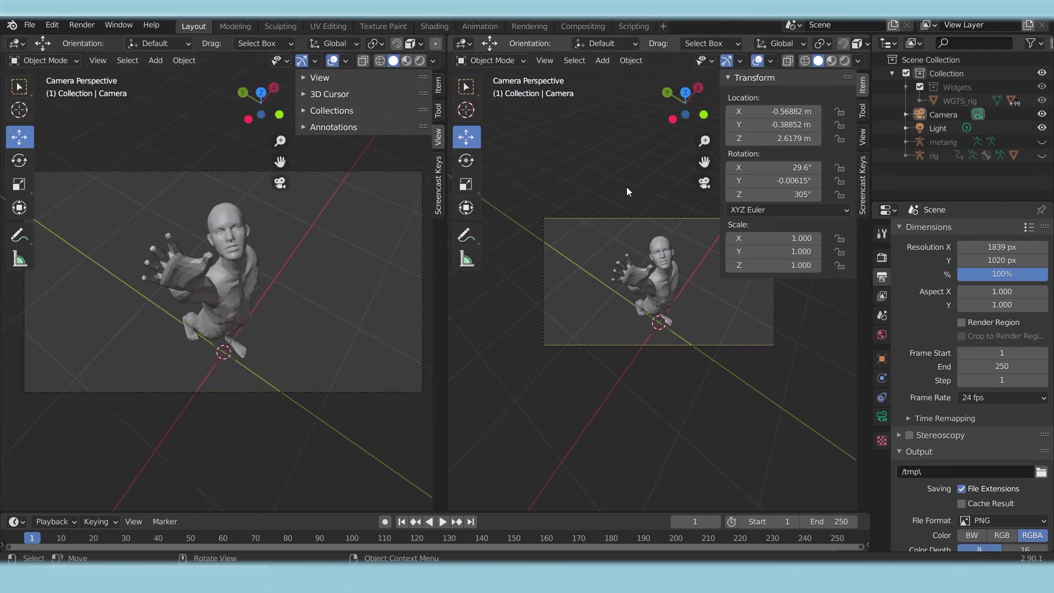
{"action": "middle_click_drag", "start_coordinate": [724, 393], "coordinate": [844, 196], "text": "alt"}
- Select the existing light and show the camera viewport in rendered shading
{"action": "left_click", "coordinate": [948, 128]}
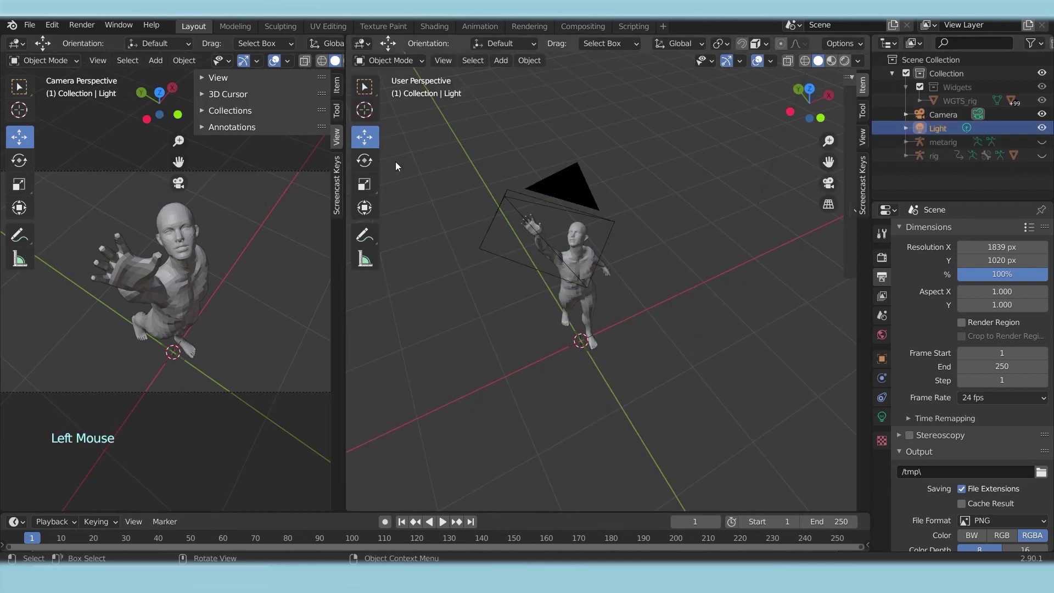
{"action": "left_click_drag", "start_coordinate": [347, 118], "coordinate": [438, 119]}
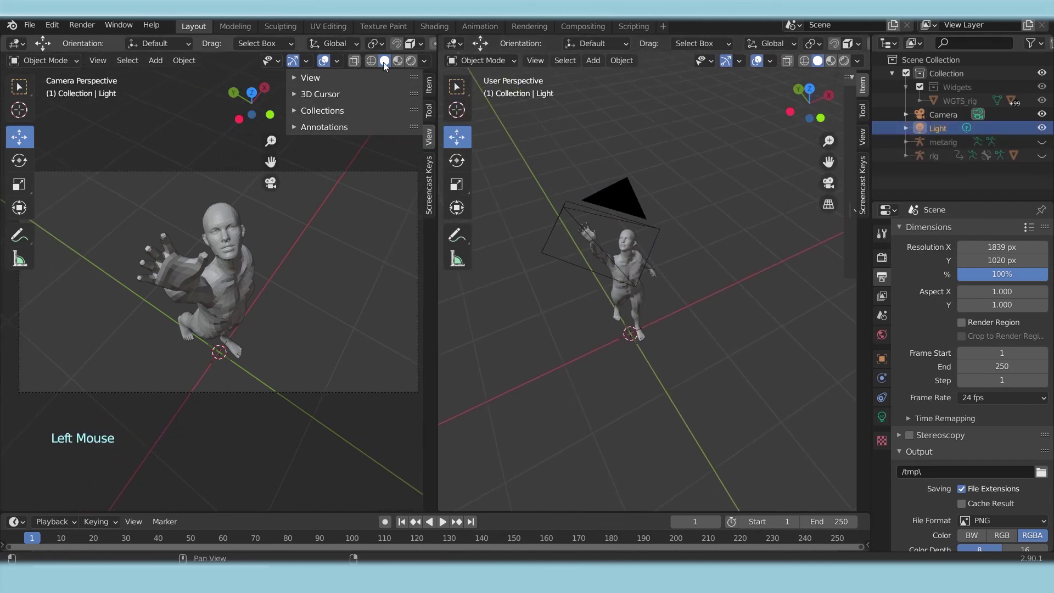
{"action": "left_click", "coordinate": [411, 60]}
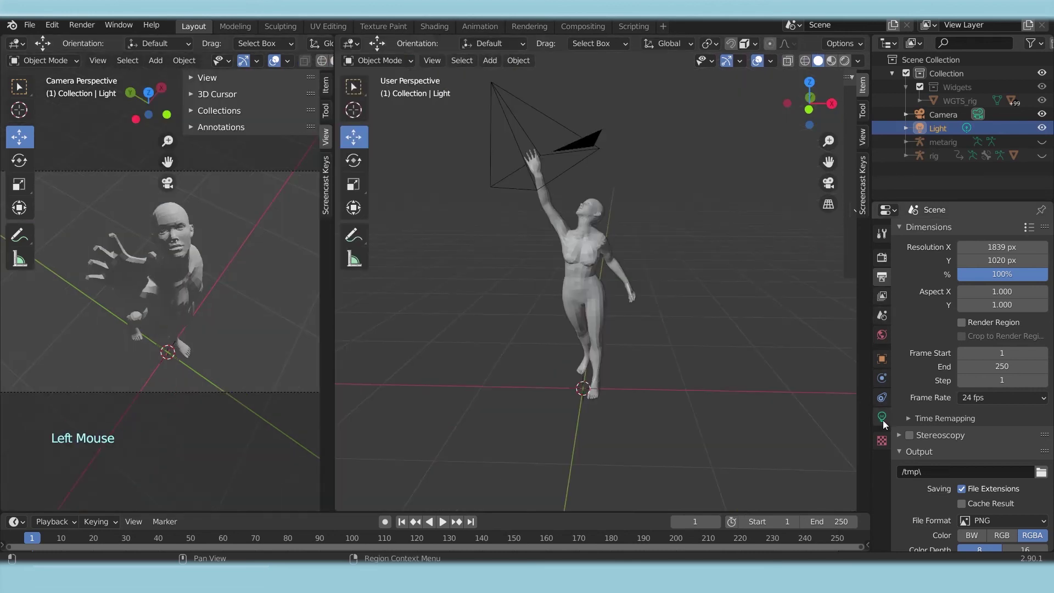
- Raise the existing point light's power to about 5796.5 W and colour it blue
{"action": "left_click", "coordinate": [882, 418]}
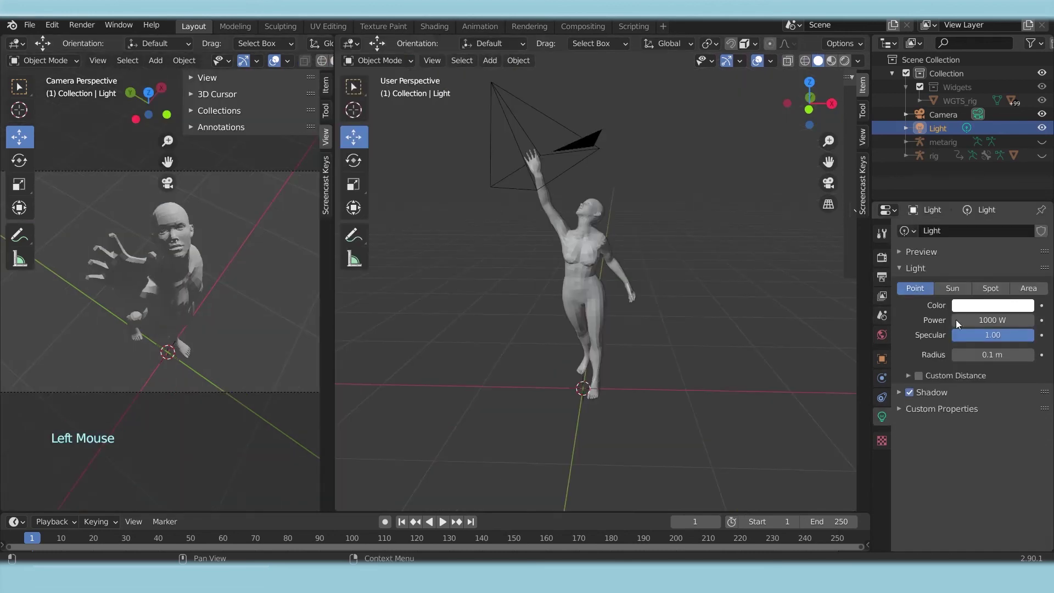
{"action": "left_click_drag", "start_coordinate": [956, 319], "coordinate": [1033, 319]}
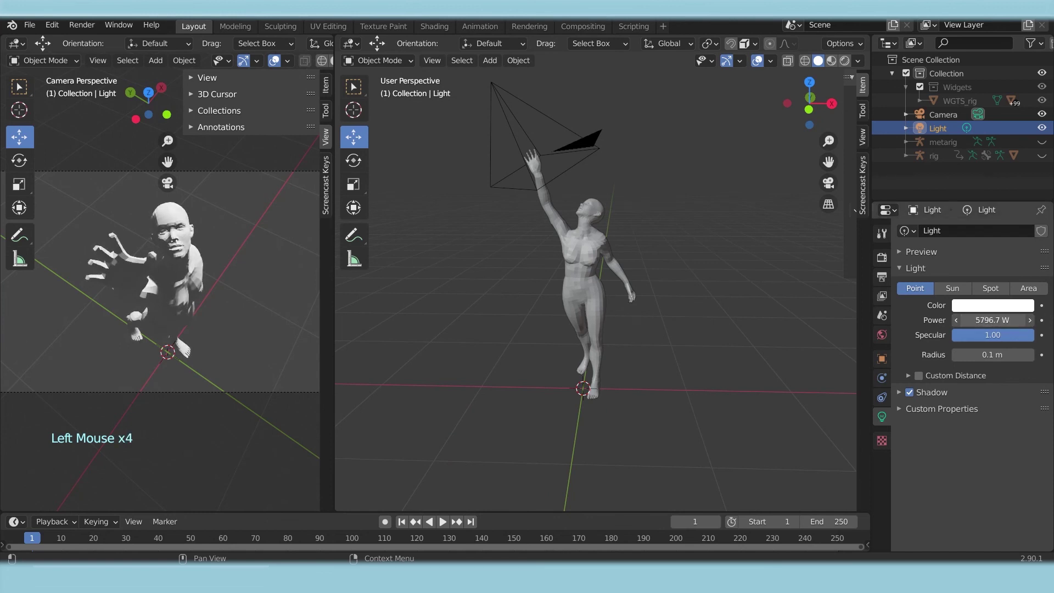
{"action": "left_click", "coordinate": [974, 308]}
{"action": "left_click_drag", "start_coordinate": [980, 211], "coordinate": [992, 159]}
{"action": "left_click_drag", "start_coordinate": [985, 148], "coordinate": [983, 146]}
- Add a second point light with about 360.5 W of power and place it beside the figure at torso height
{"action": "left_click", "coordinate": [489, 61]}
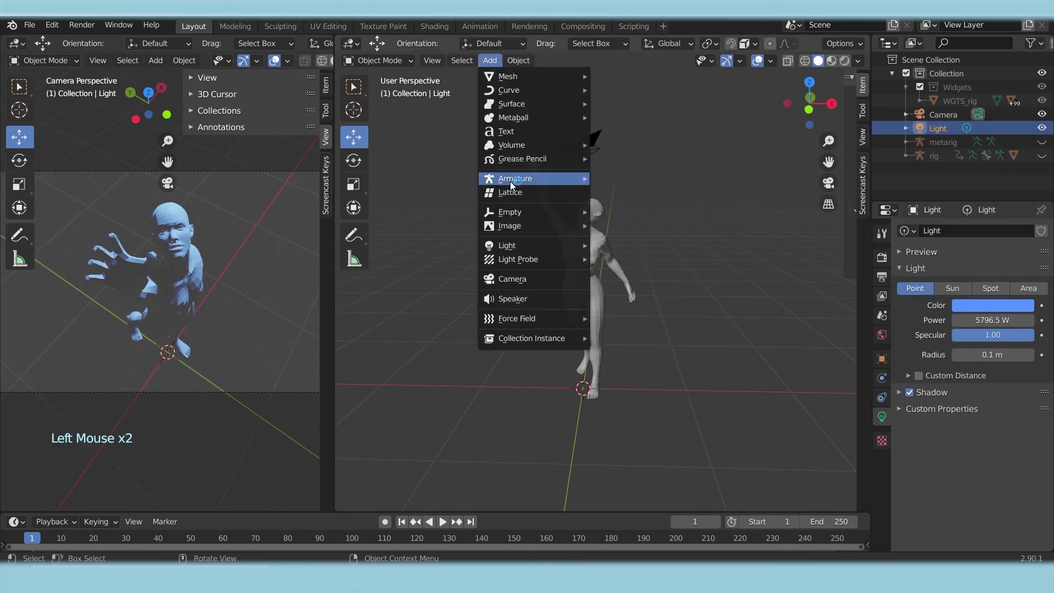
{"action": "mouse_move", "coordinate": [520, 250]}
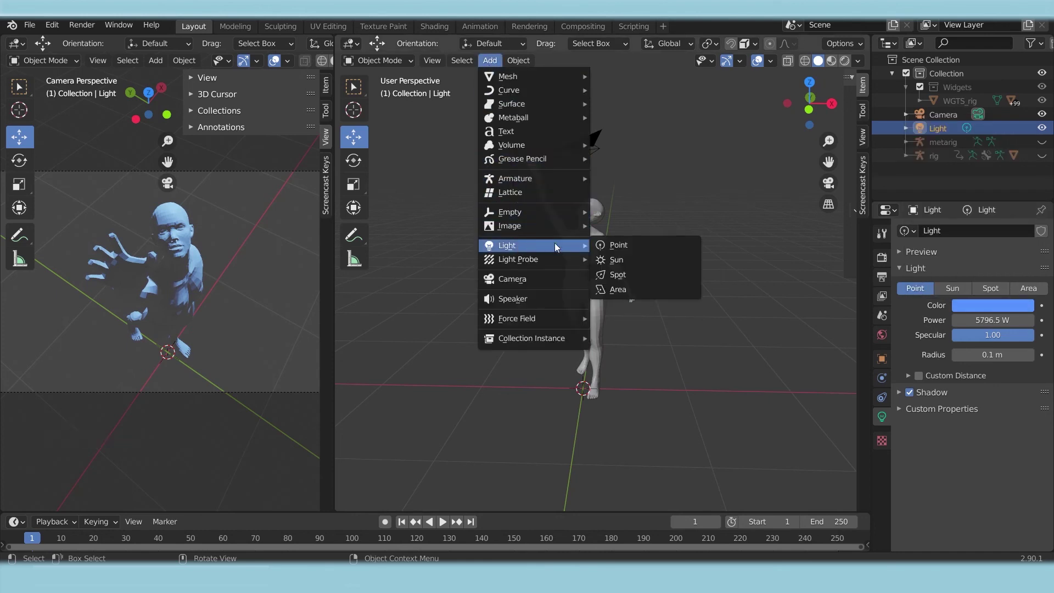
{"action": "left_click", "coordinate": [625, 248]}
{"action": "left_click_drag", "start_coordinate": [582, 360], "coordinate": [518, 242]}
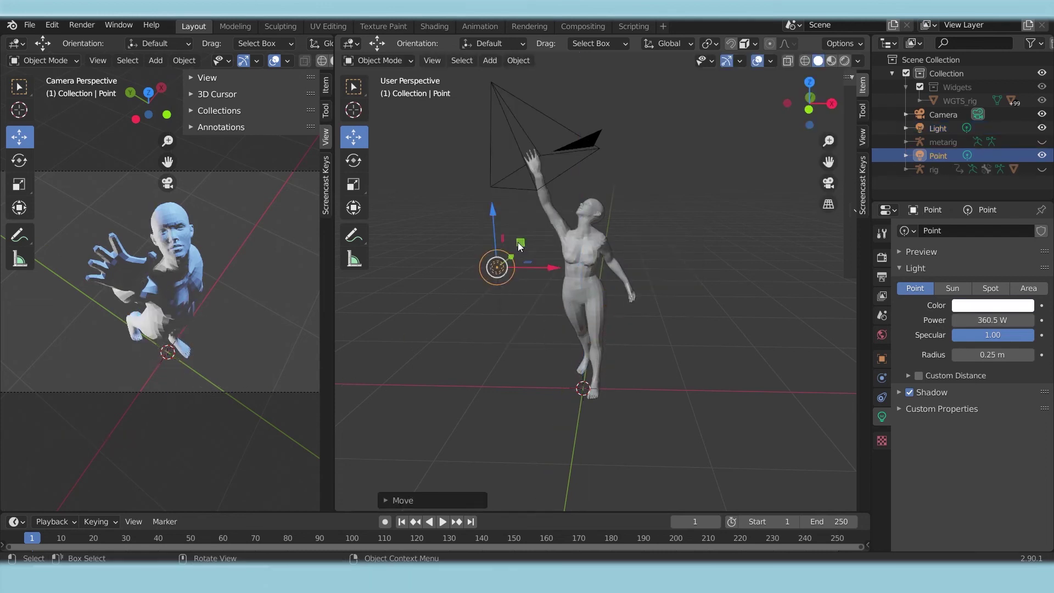
- Colour the second point light a saturated red, with hue about 0.994 and saturation about 0.969
{"action": "left_click", "coordinate": [993, 305]}
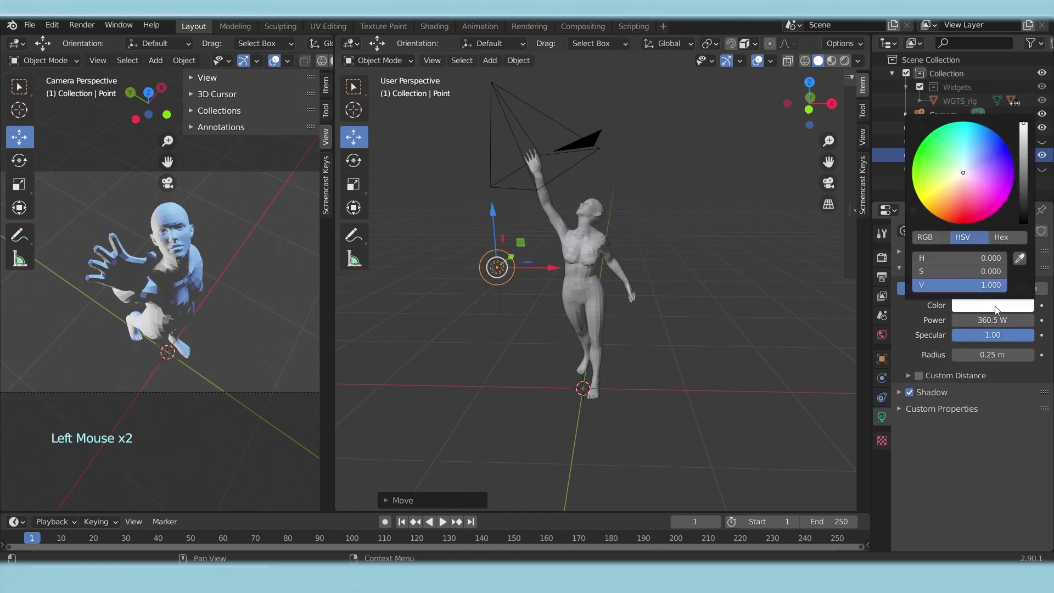
{"action": "left_click_drag", "start_coordinate": [976, 190], "coordinate": [963, 221]}
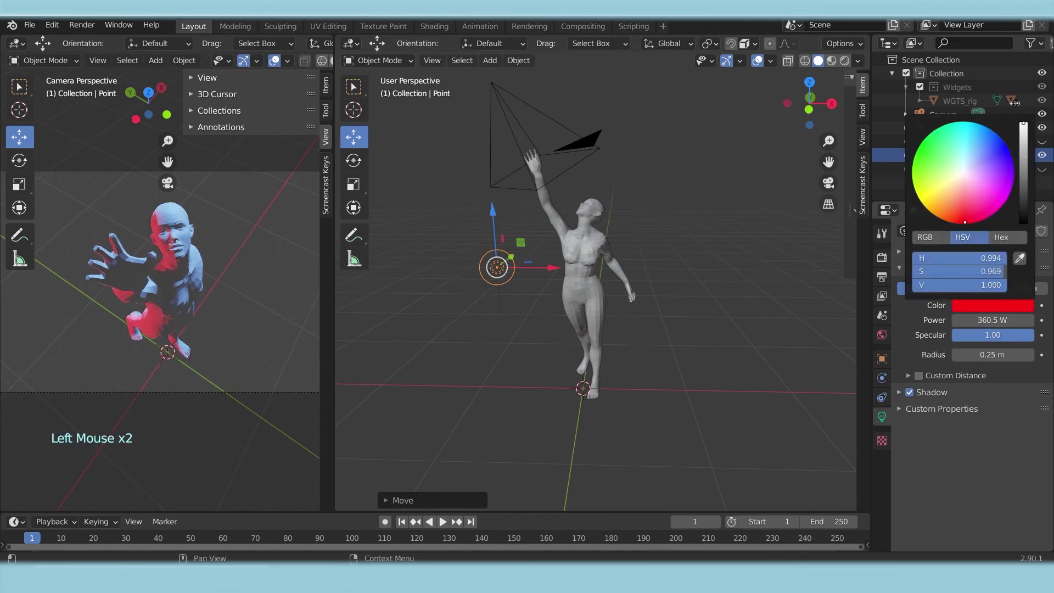
{"action": "left_click", "coordinate": [962, 483]}
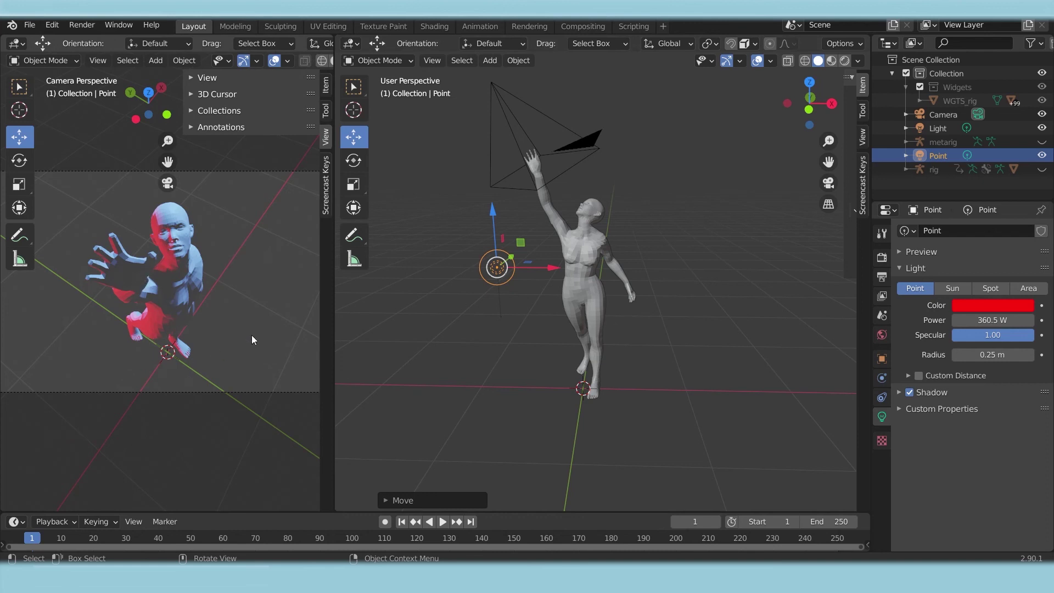
- Set the world background strength to 0
{"action": "left_click", "coordinate": [881, 337]}
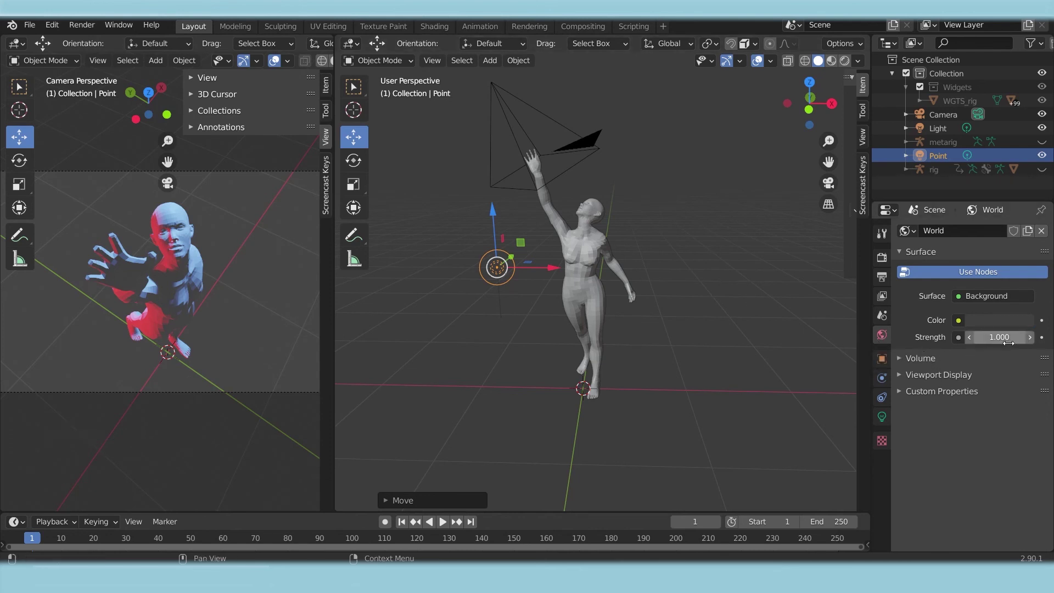
{"action": "left_click_drag", "start_coordinate": [1008, 341], "coordinate": [972, 342]}
- Add a Catmull-Clark Subdivision Surface modifier to the female figure and set its viewport level to 3
{"action": "left_click", "coordinate": [580, 326]}
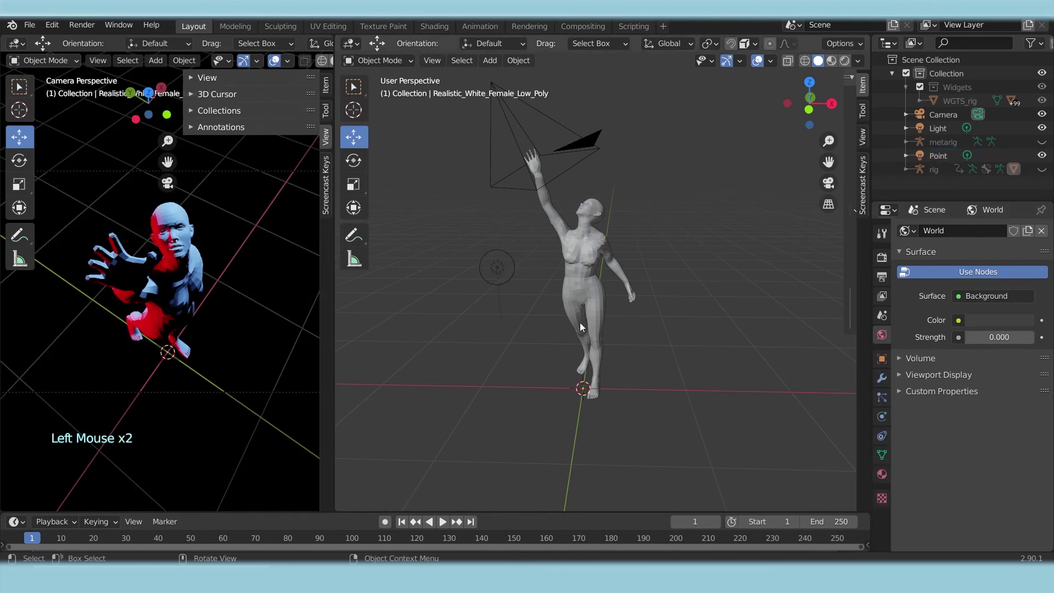
{"action": "left_click", "coordinate": [582, 264]}
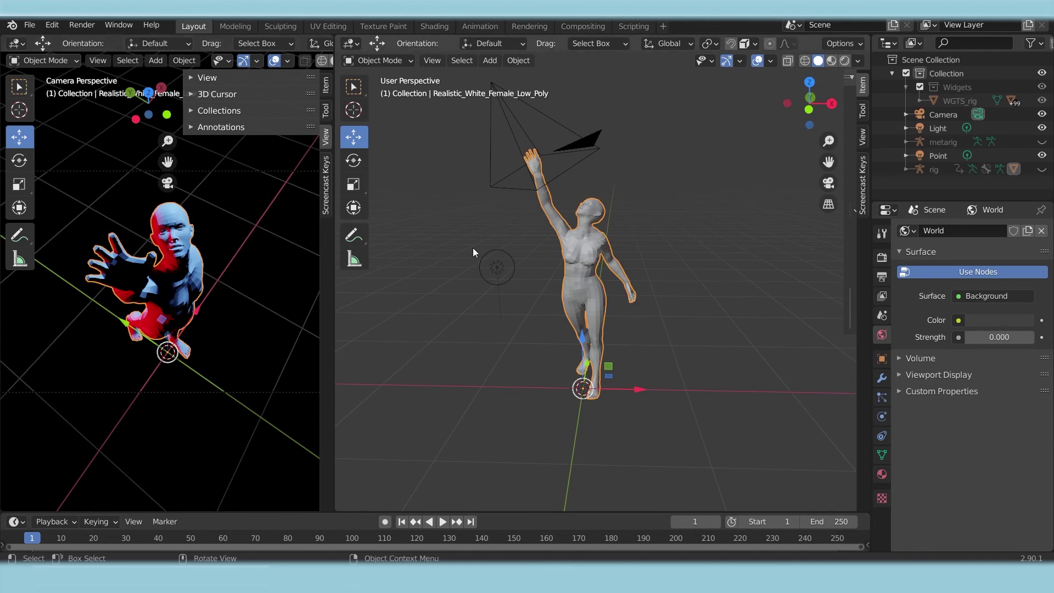
{"action": "left_click", "coordinate": [882, 379]}
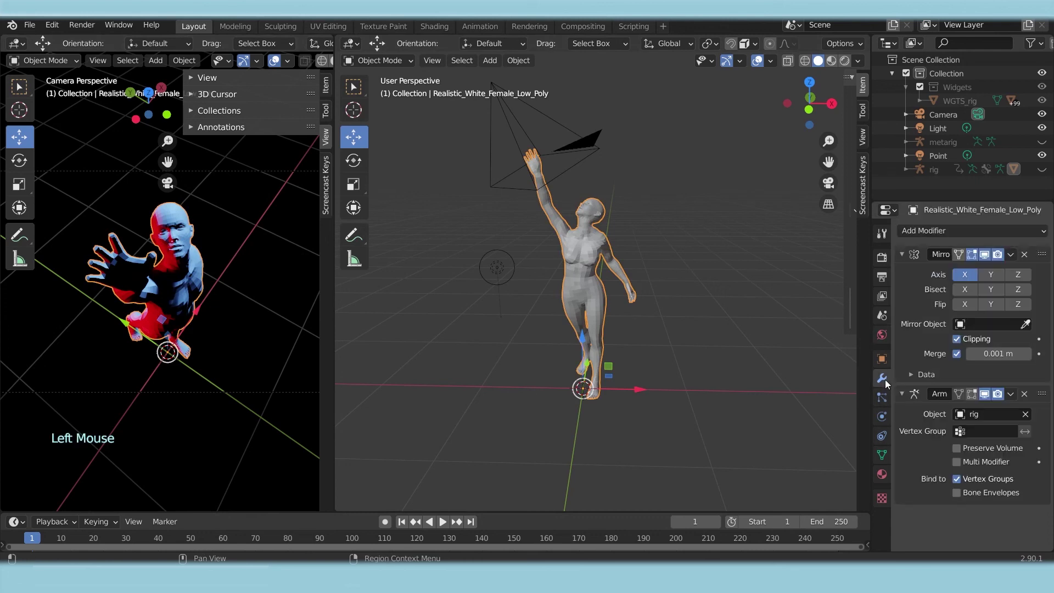
{"action": "left_click", "coordinate": [1008, 236]}
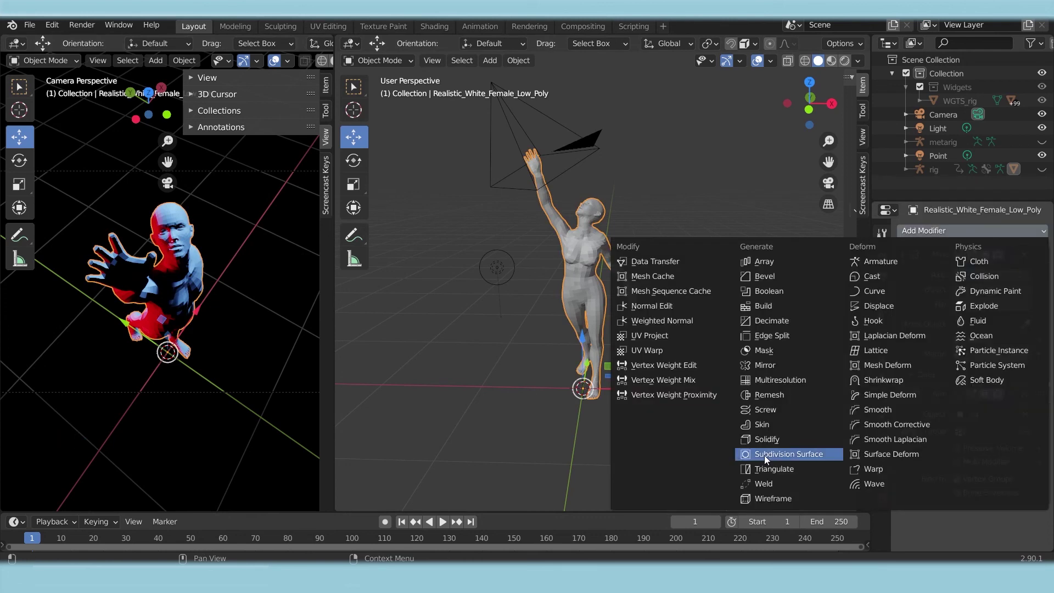
{"action": "left_click", "coordinate": [804, 456]}
{"action": "left_click_drag", "start_coordinate": [1051, 324], "coordinate": [1051, 368]}
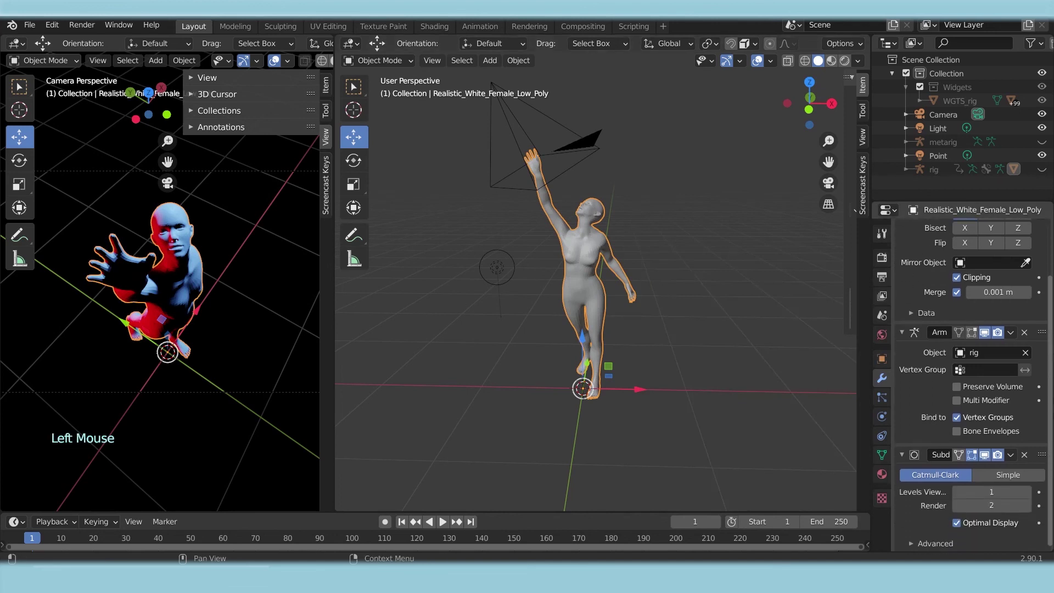
{"action": "middle_click_drag", "start_coordinate": [160, 275], "coordinate": [165, 308], "text": "shift"}
{"action": "left_click", "coordinate": [1028, 493]}
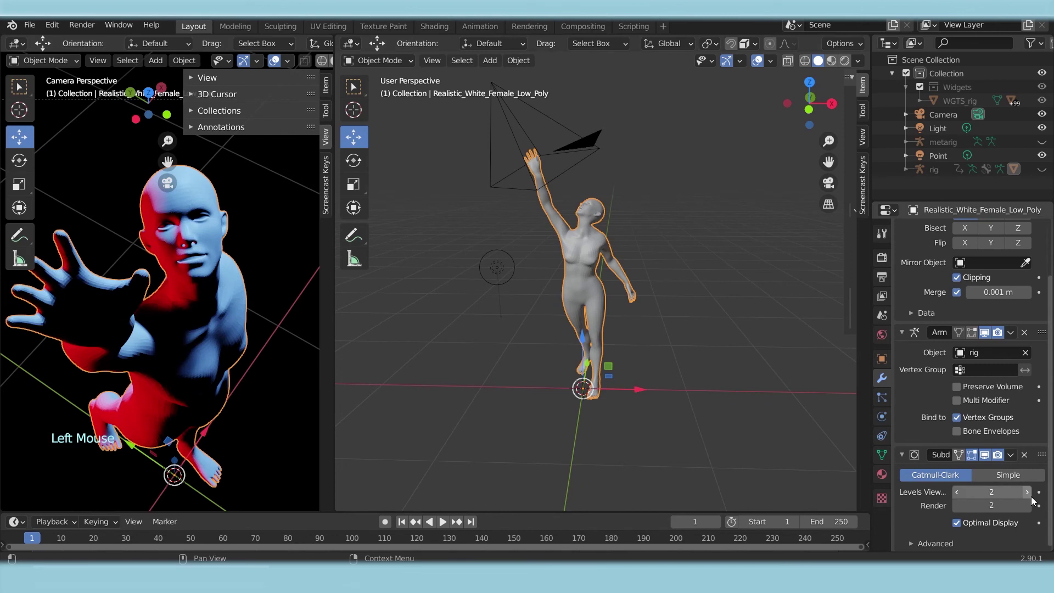
{"action": "left_click", "coordinate": [1028, 493]}
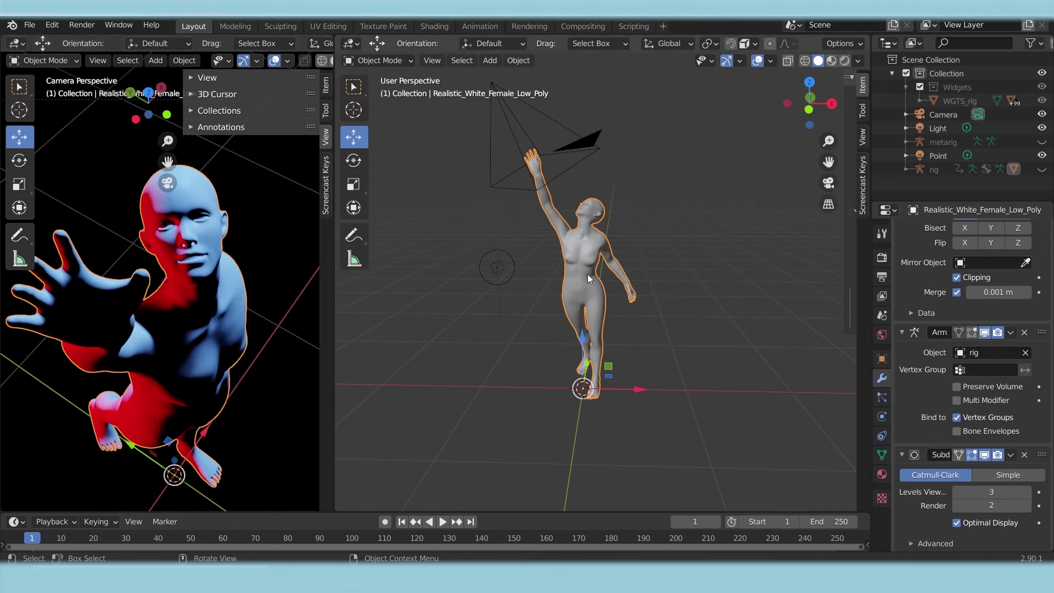
- Temporarily hide the subdivision modifier's effect in edit mode and in the viewport to compare the unsmoothed figure, and restore it
{"action": "left_click", "coordinate": [972, 454]}
{"action": "left_click", "coordinate": [984, 456]}
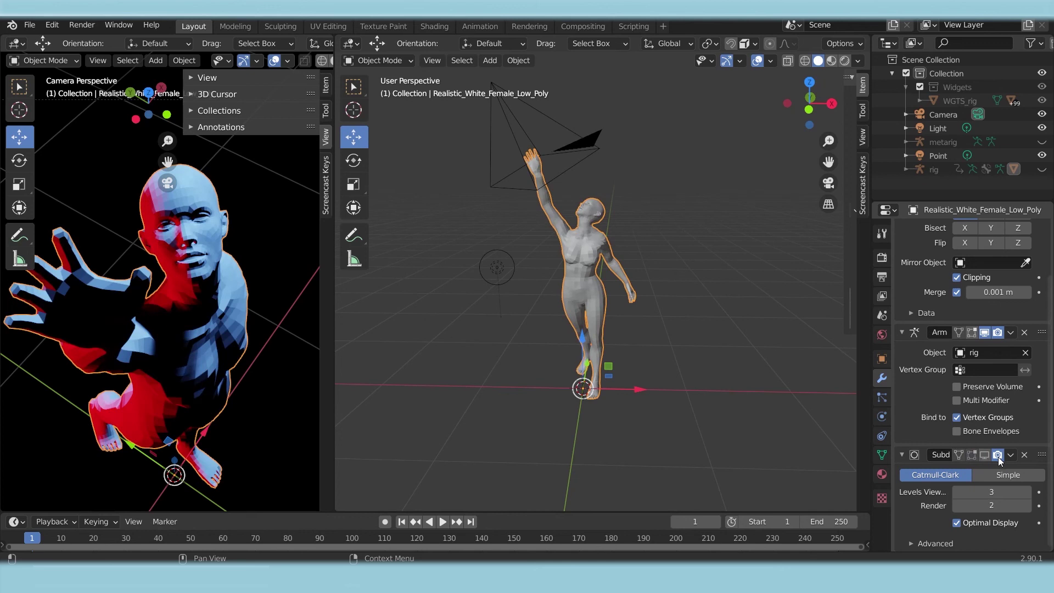
{"action": "key", "text": "ctrl+z"}
{"action": "key", "text": "ctrl+z"}
- Render a still image from the camera, check the result and close the render window
{"action": "left_click", "coordinate": [82, 24]}
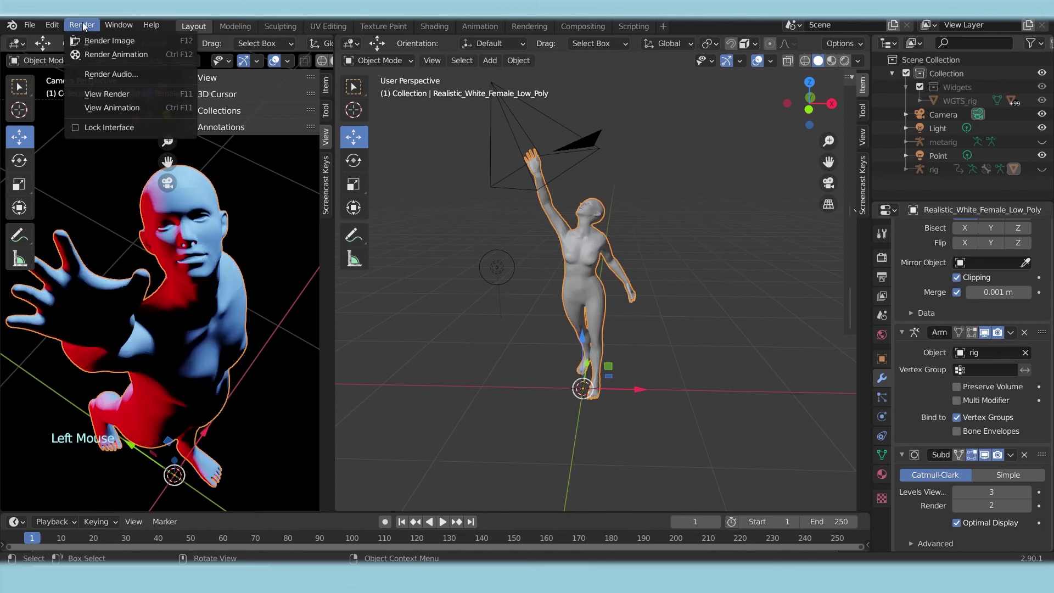
{"action": "left_click", "coordinate": [113, 43]}
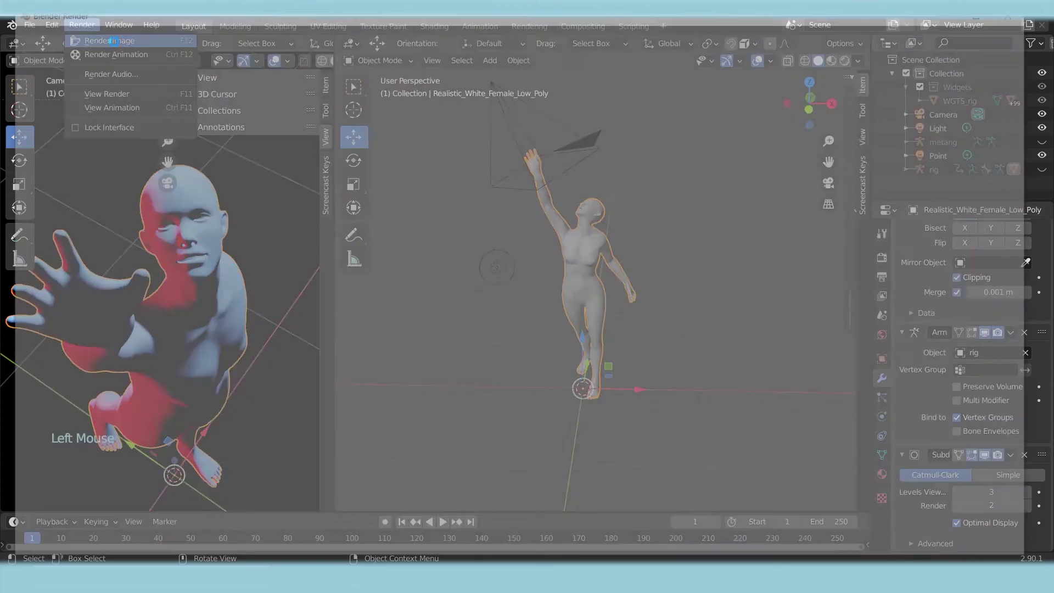
{"action": "scroll", "coordinate": [586, 348], "scroll_direction": "down", "scroll_amount": 1}
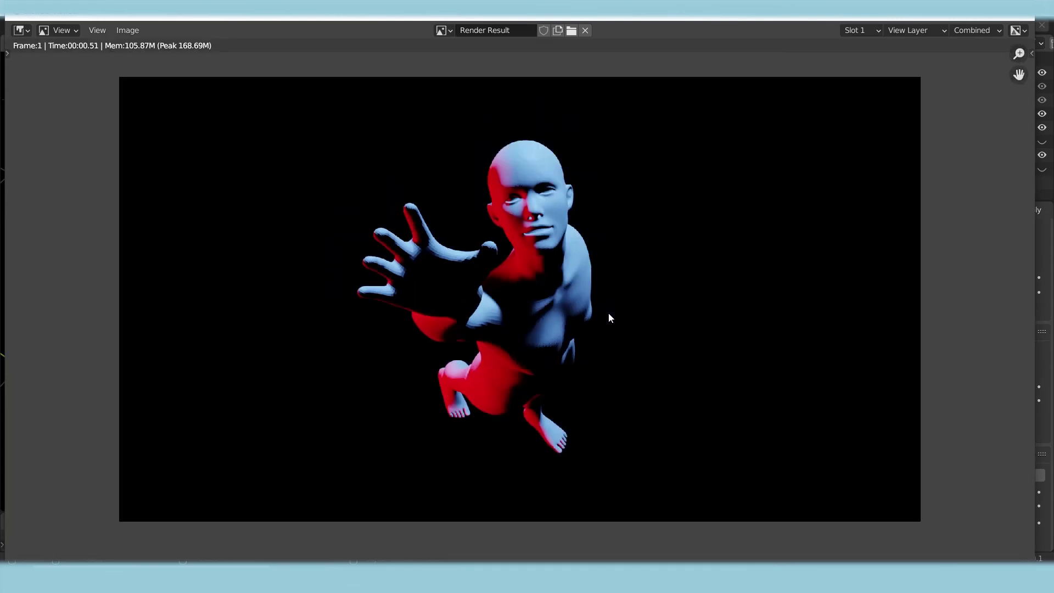
{"action": "left_click", "coordinate": [137, 33]}
{"action": "left_click", "coordinate": [1042, 26]}
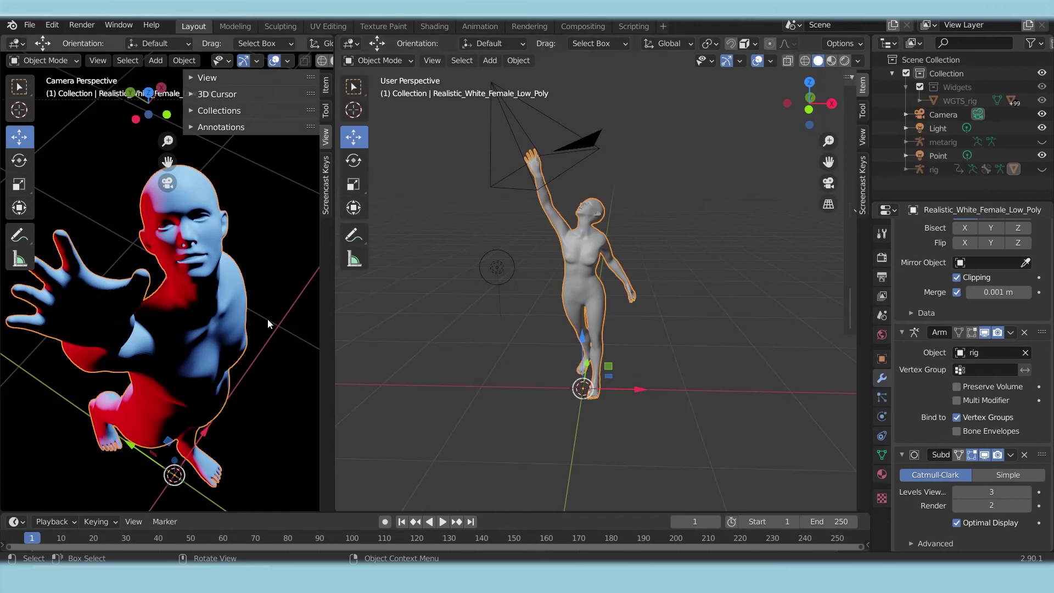